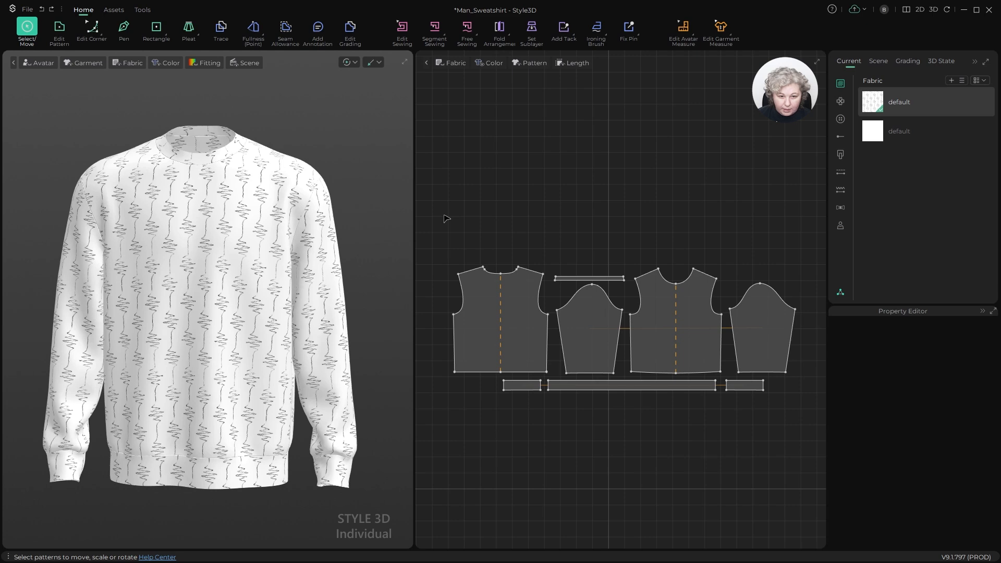
- Examine the sweatshirt's printed surface in 3D and review the material settings of its patterned default fabric
{"action": "mouse_move", "coordinate": [338, 172]}
{"action": "left_mouse_down"}
{"action": "mouse_move", "coordinate": [344, 164]}
{"action": "mouse_move", "coordinate": [81, 170]}
{"action": "mouse_move", "coordinate": [334, 157]}
{"action": "mouse_move", "coordinate": [322, 165]}
{"action": "left_mouse_up"}
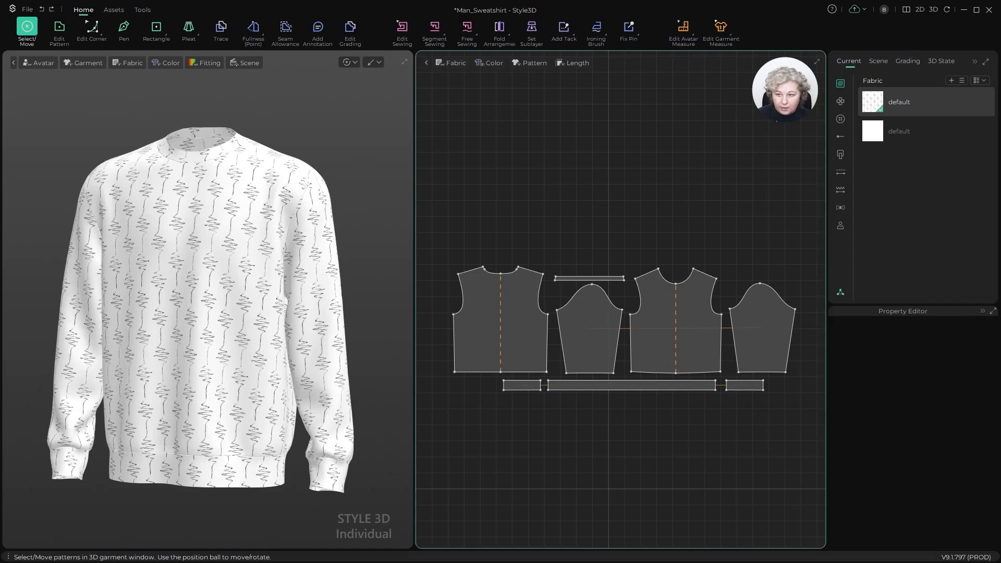
{"action": "scroll", "coordinate": [268, 167], "scroll_direction": "up", "scroll_amount": 6}
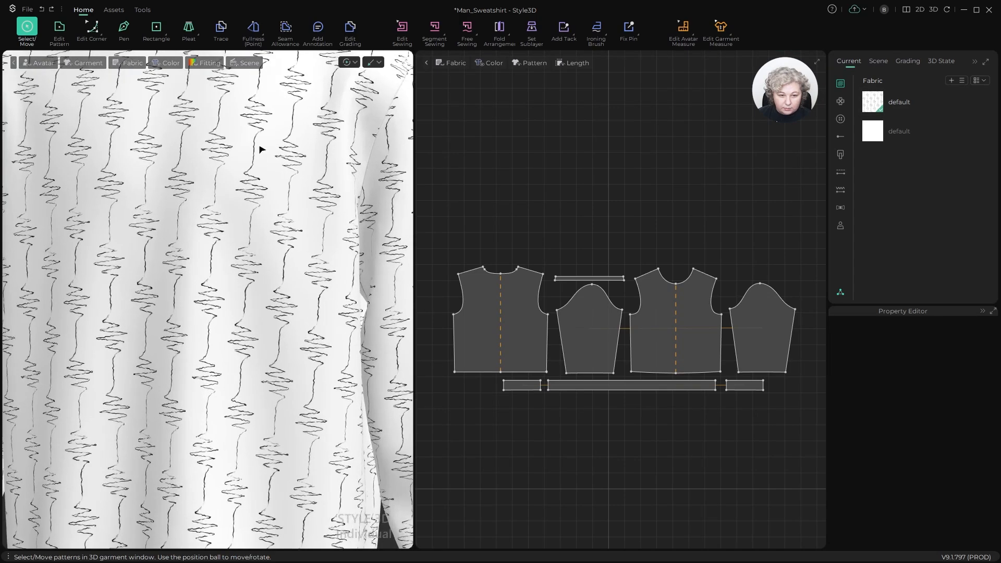
{"action": "left_click_drag", "start_coordinate": [262, 149], "coordinate": [255, 292]}
{"action": "left_click", "coordinate": [911, 98]}
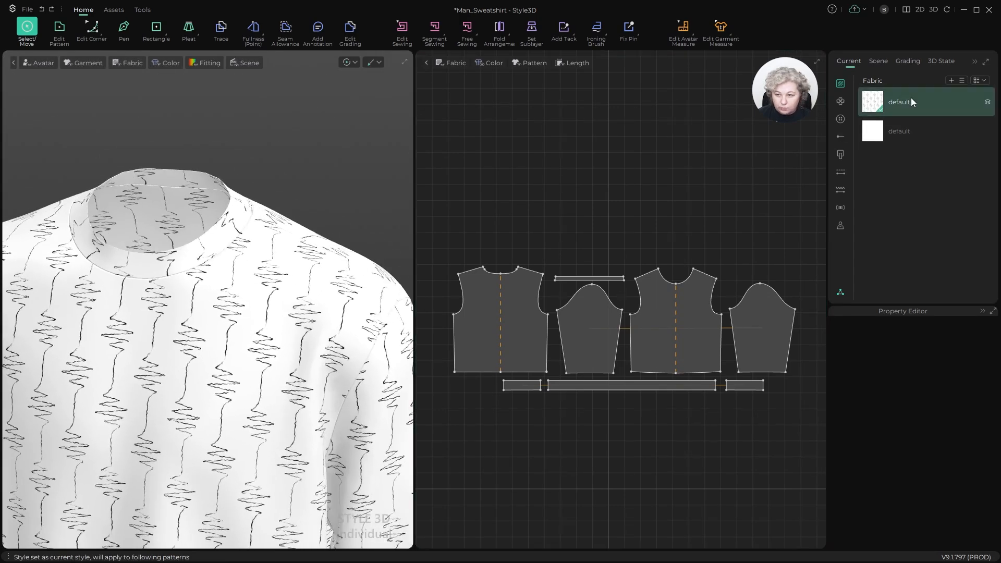
{"action": "scroll", "coordinate": [925, 452], "scroll_direction": "down", "scroll_amount": 8}
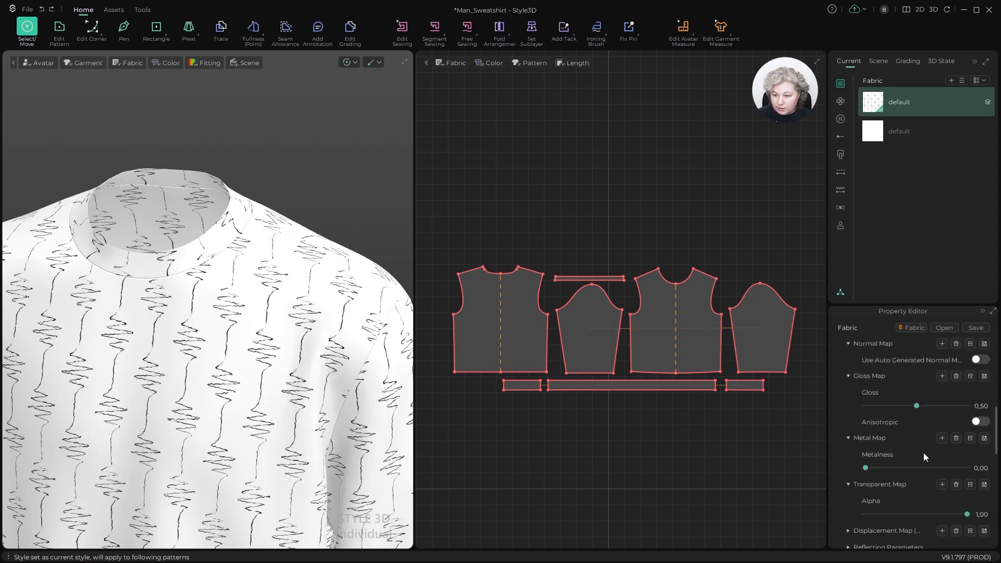
{"action": "scroll", "coordinate": [921, 451], "scroll_direction": "up", "scroll_amount": 8}
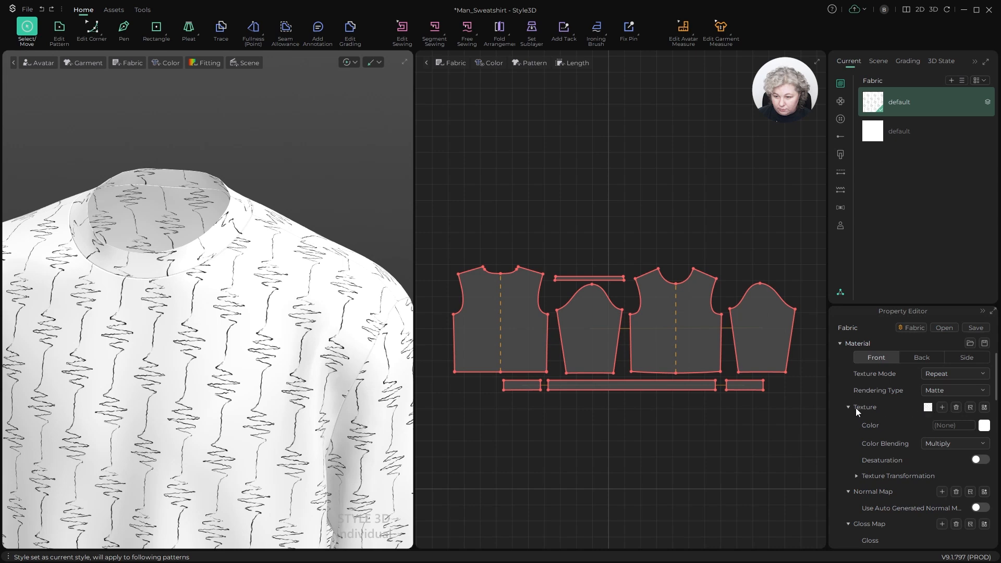
{"action": "scroll", "coordinate": [865, 408], "scroll_direction": "up", "scroll_amount": 2}
{"action": "scroll", "coordinate": [270, 210], "scroll_direction": "down", "scroll_amount": 2}
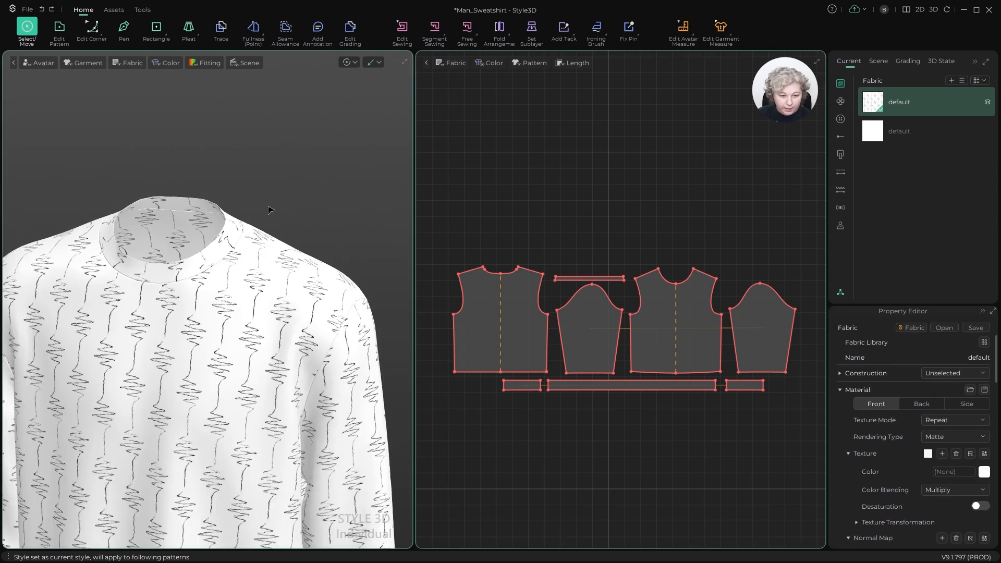
- Inspect how the repeating print runs across the sweatshirt's front and clear the fabric selection
{"action": "scroll", "coordinate": [270, 210], "scroll_direction": "down", "scroll_amount": 5}
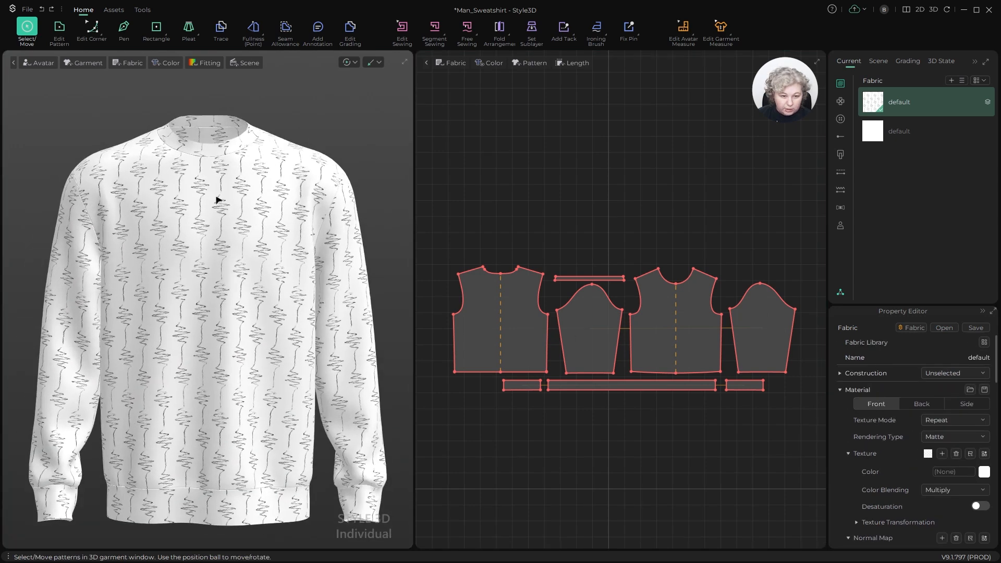
{"action": "scroll", "coordinate": [217, 200], "scroll_direction": "up", "scroll_amount": 5}
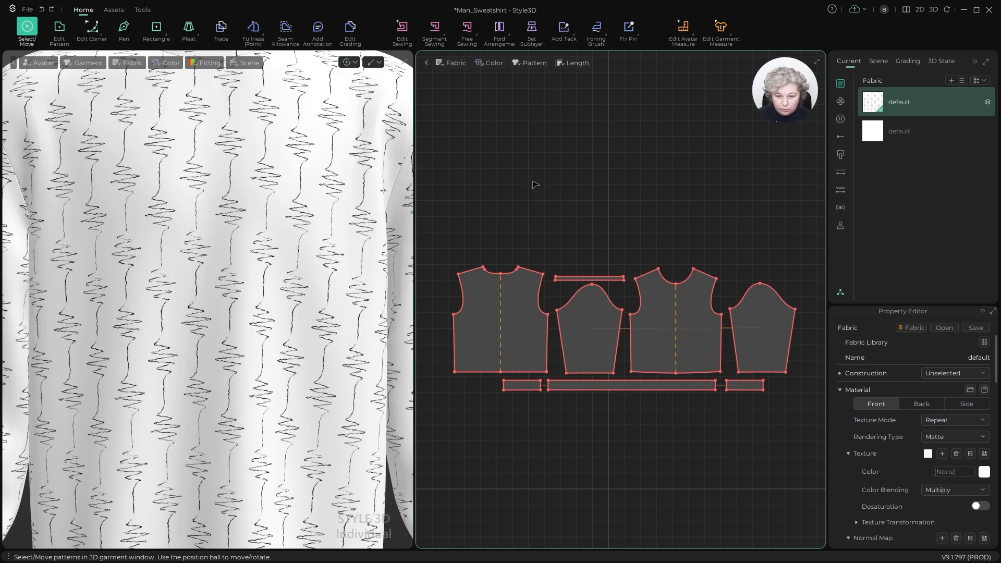
{"action": "scroll", "coordinate": [592, 196], "scroll_direction": "down", "scroll_amount": 3}
{"action": "scroll", "coordinate": [474, 196], "scroll_direction": "up", "scroll_amount": 2}
{"action": "scroll", "coordinate": [287, 211], "scroll_direction": "down", "scroll_amount": 5}
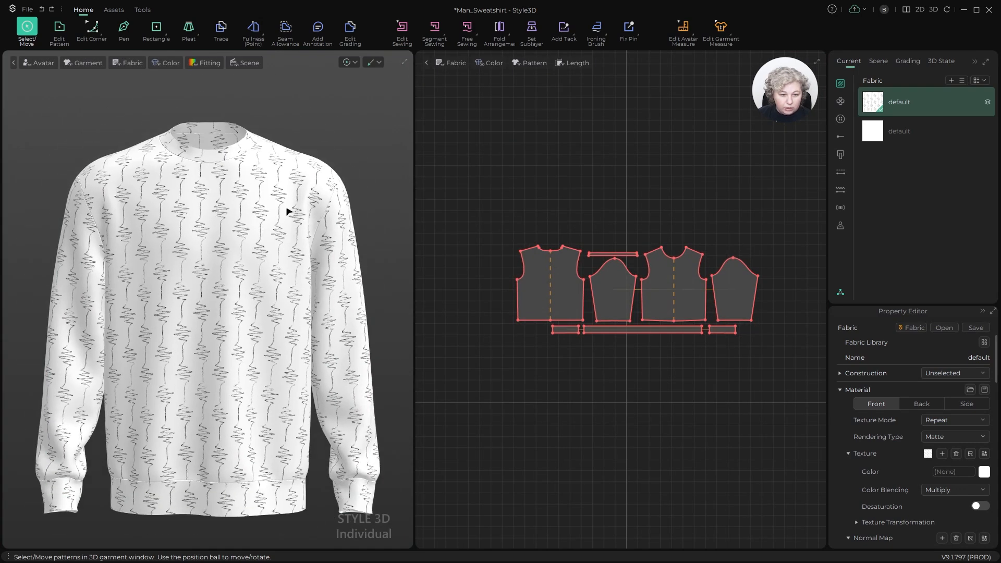
{"action": "left_click_drag", "start_coordinate": [287, 211], "coordinate": [276, 174]}
{"action": "left_click", "coordinate": [595, 184]}
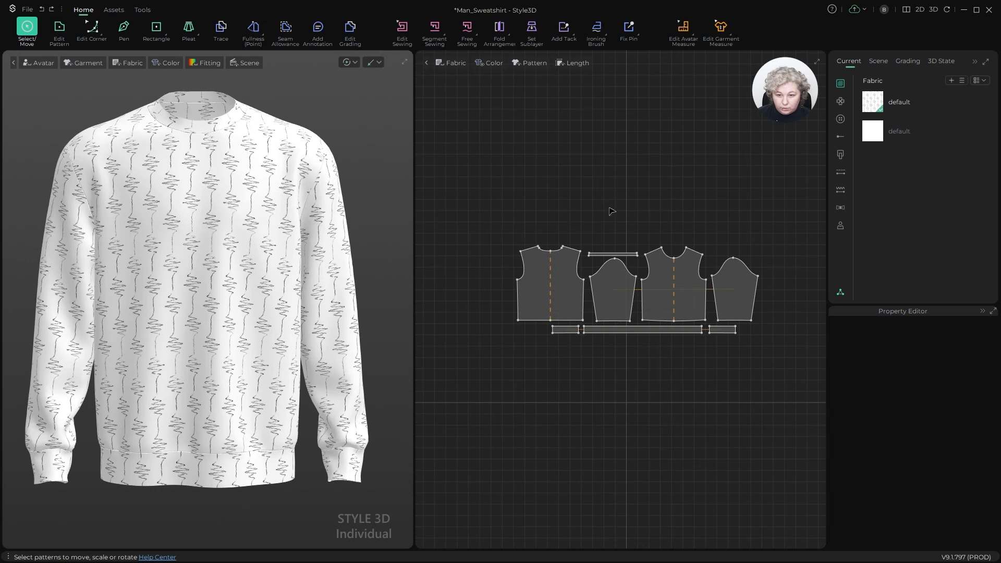
- Inspect the neckband and the full set of sweatshirt pieces in the 2D pattern layout
{"action": "scroll", "coordinate": [623, 255], "scroll_direction": "up", "scroll_amount": 5}
{"action": "left_click", "coordinate": [622, 254]}
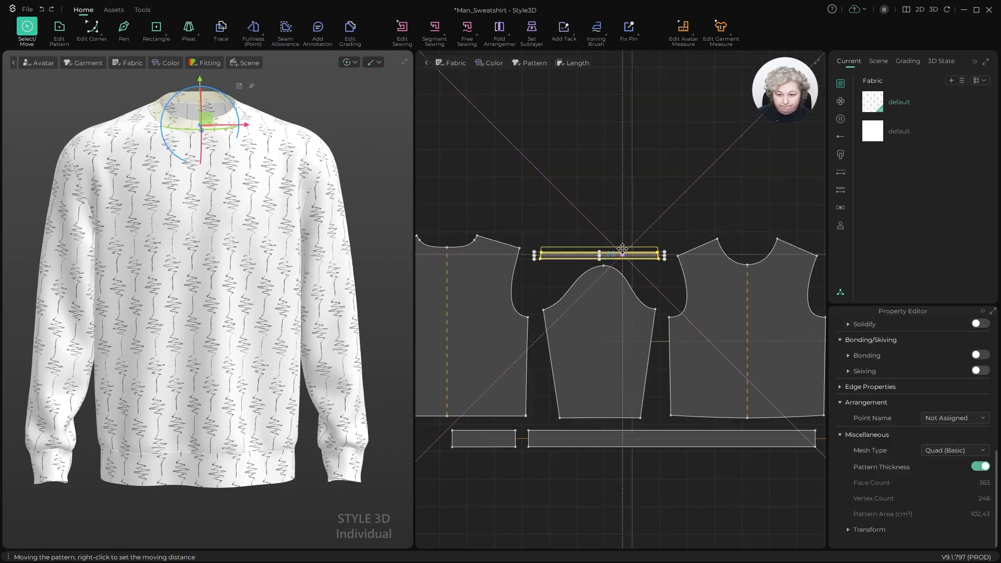
{"action": "scroll", "coordinate": [581, 177], "scroll_direction": "down", "scroll_amount": 3}
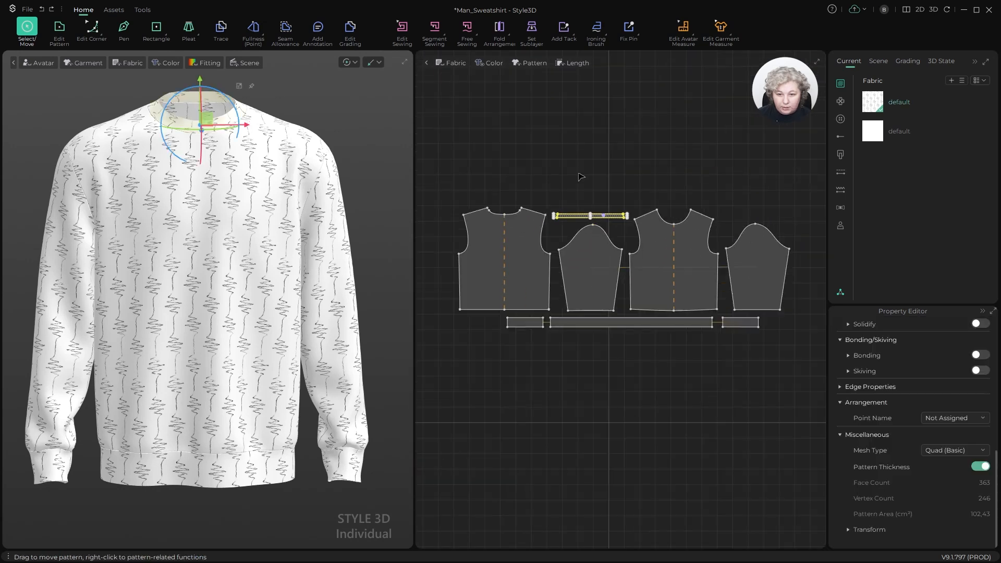
{"action": "left_click", "coordinate": [458, 160]}
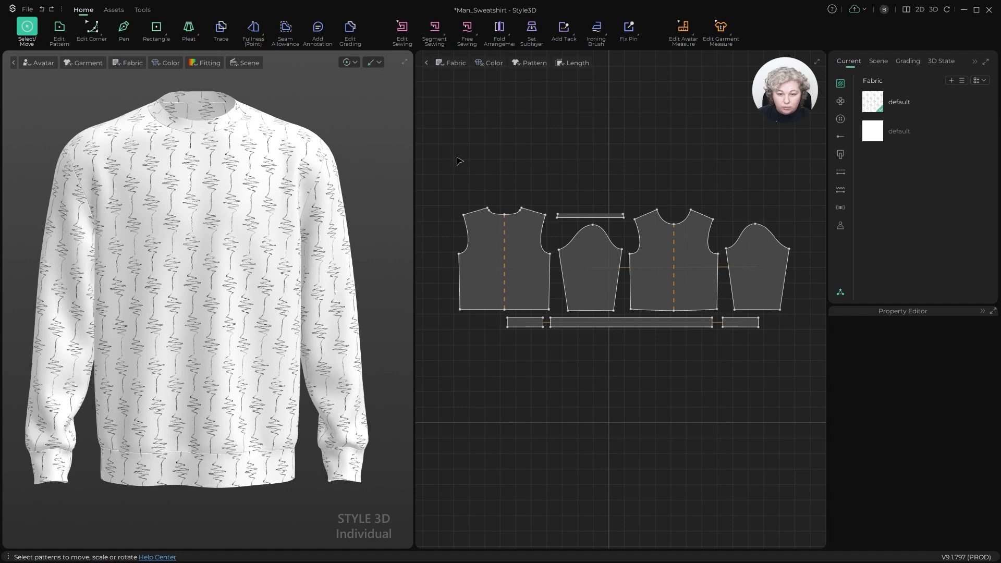
{"action": "left_click_drag", "start_coordinate": [442, 165], "coordinate": [755, 342]}
{"action": "left_click", "coordinate": [664, 450]}
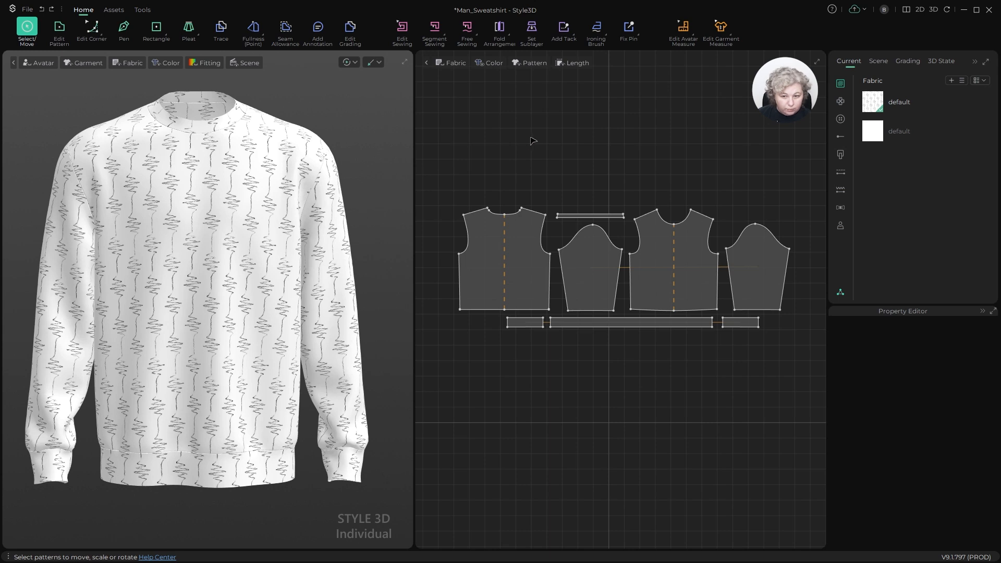
- Set up a 2D Snapshot of the pattern pieces in JPG format at 300 ppi
{"action": "left_click", "coordinate": [142, 10]}
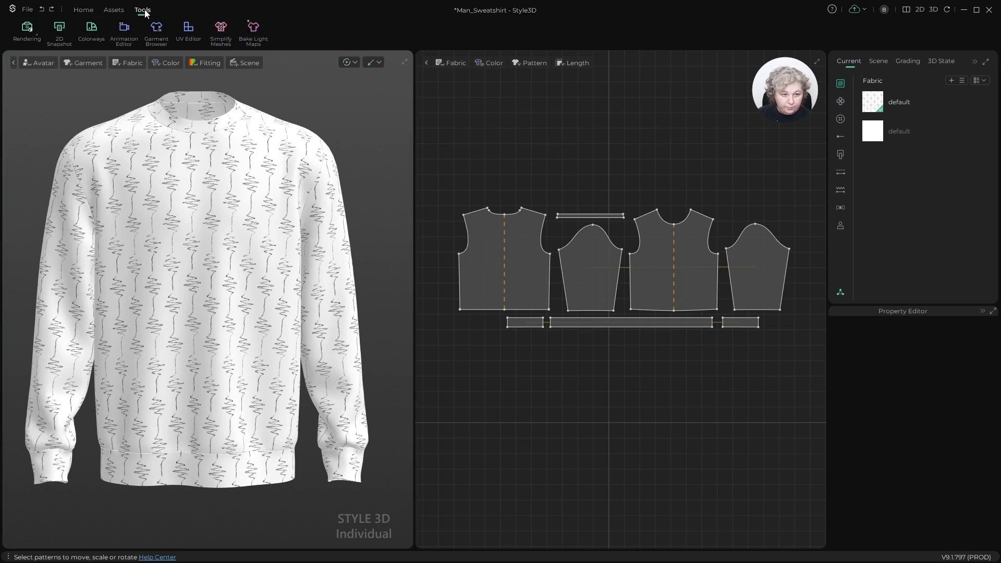
{"action": "left_click", "coordinate": [59, 27]}
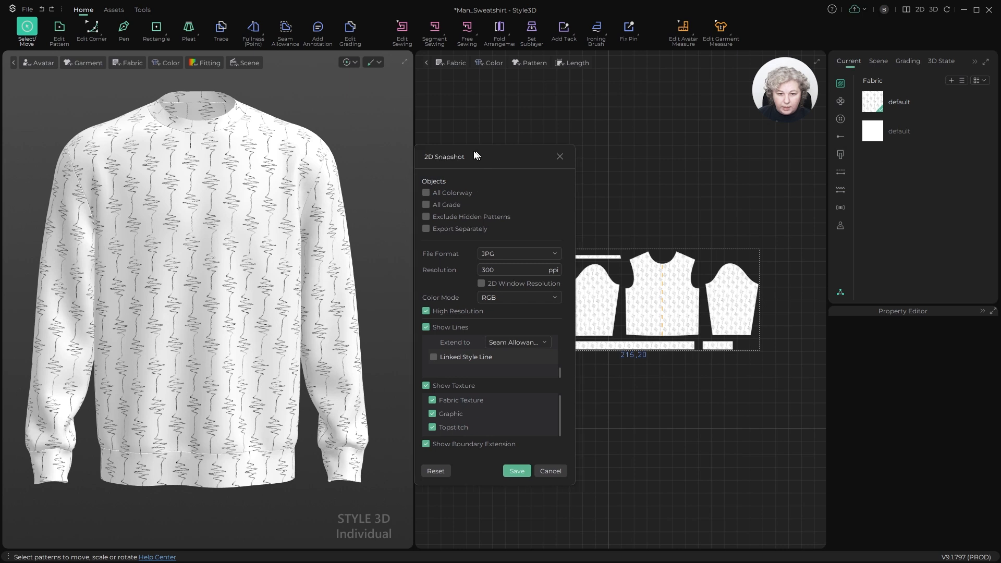
{"action": "left_click_drag", "start_coordinate": [475, 155], "coordinate": [284, 115]}
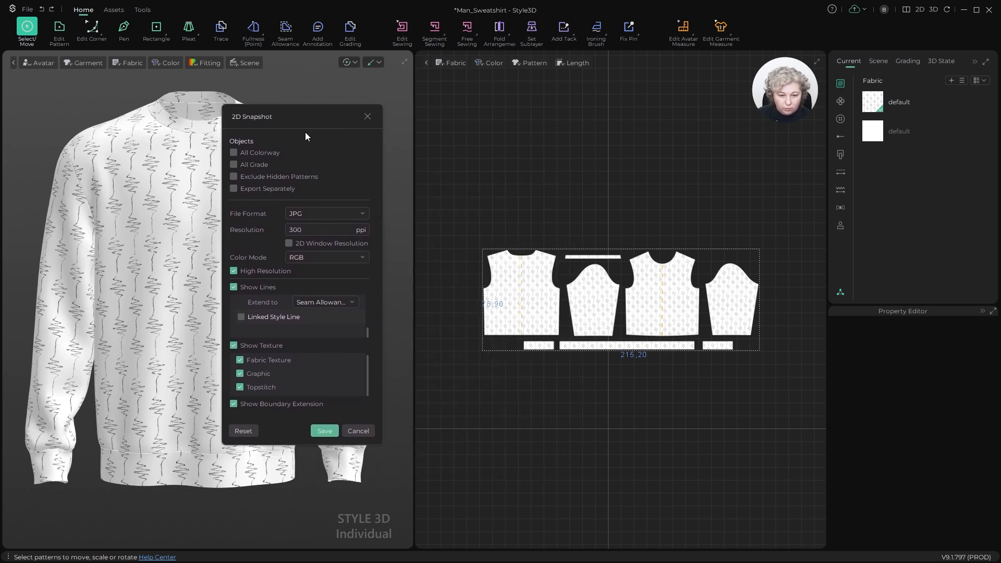
{"action": "left_click", "coordinate": [325, 213]}
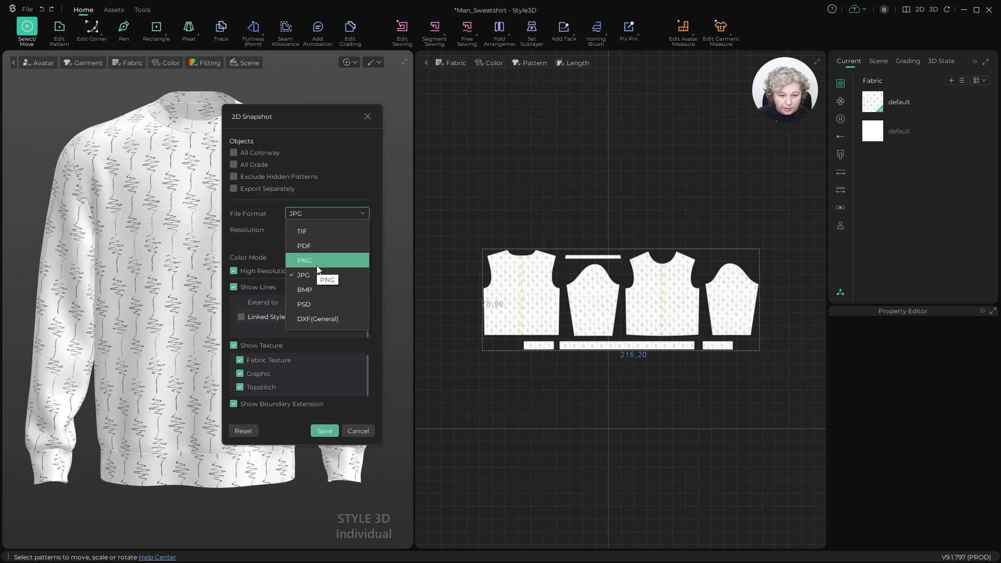
{"action": "left_click", "coordinate": [349, 274]}
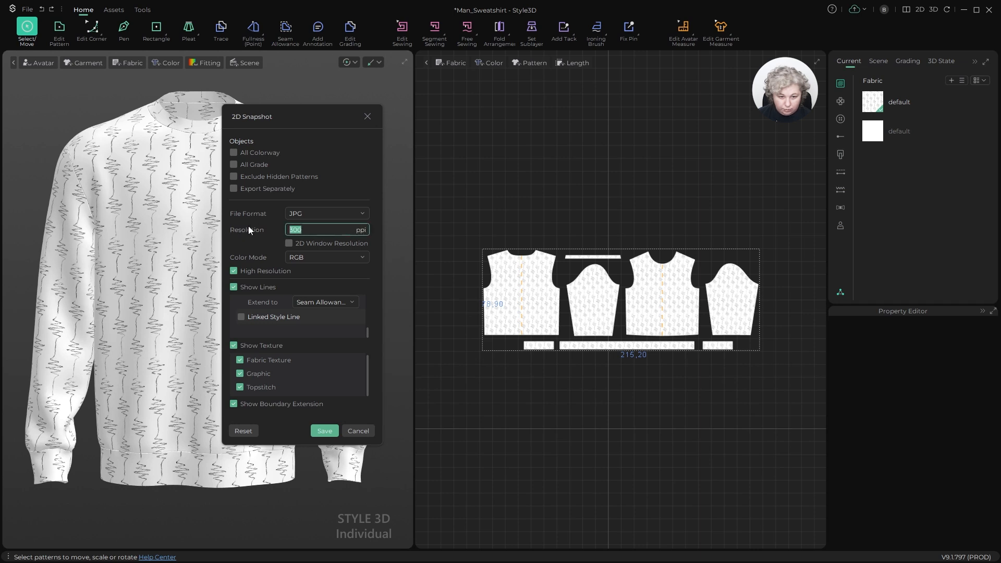
{"action": "double_click", "coordinate": [330, 231]}
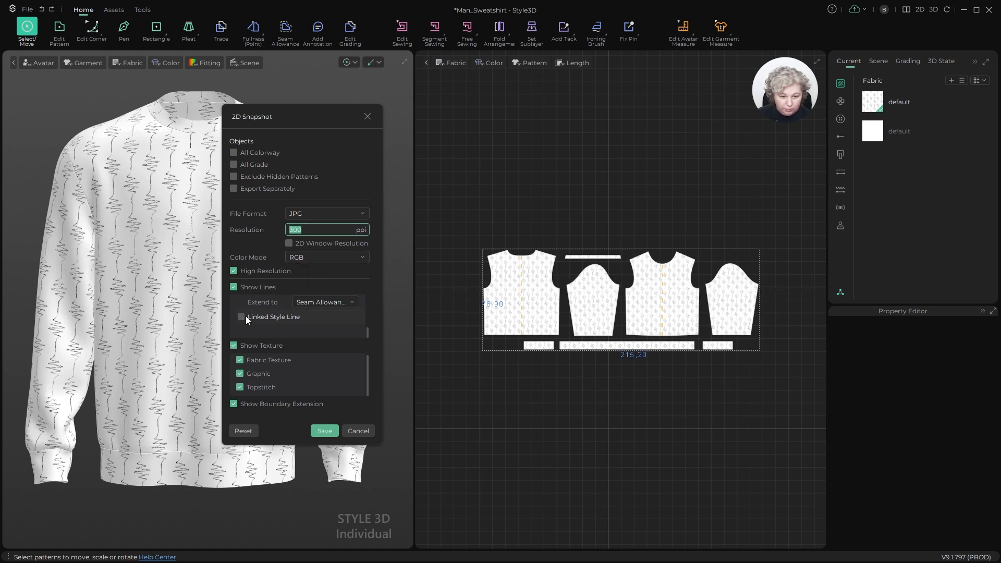
- Review the snapshot's line display options and try the Linked Style Line option
{"action": "scroll", "coordinate": [320, 313], "scroll_direction": "up", "scroll_amount": 3}
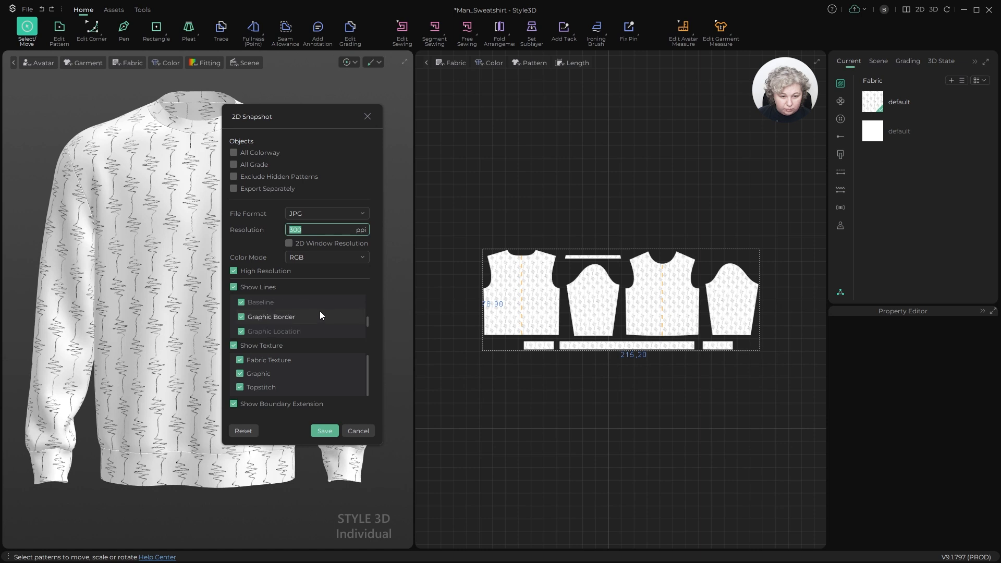
{"action": "scroll", "coordinate": [320, 311], "scroll_direction": "down", "scroll_amount": 3}
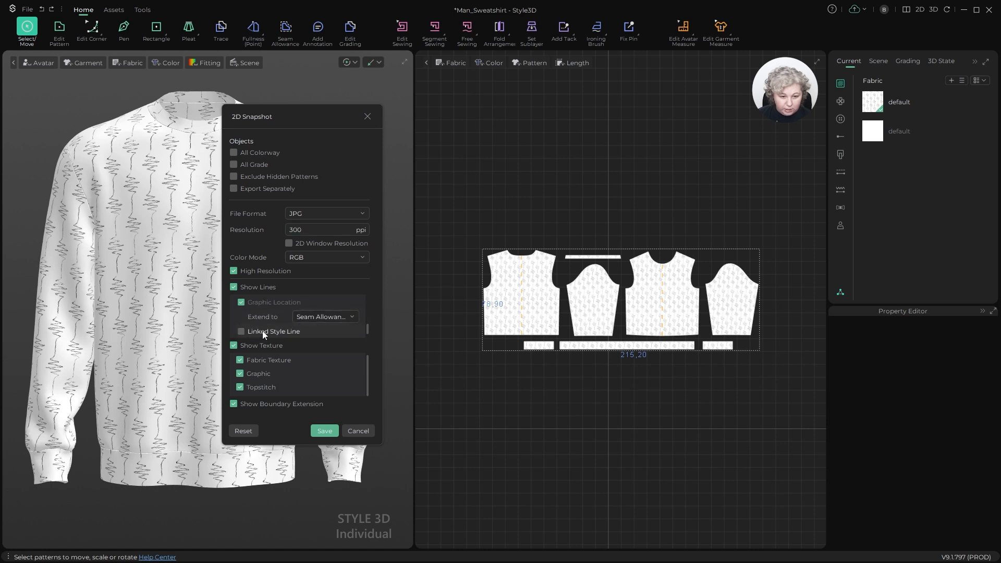
{"action": "left_click", "coordinate": [241, 332]}
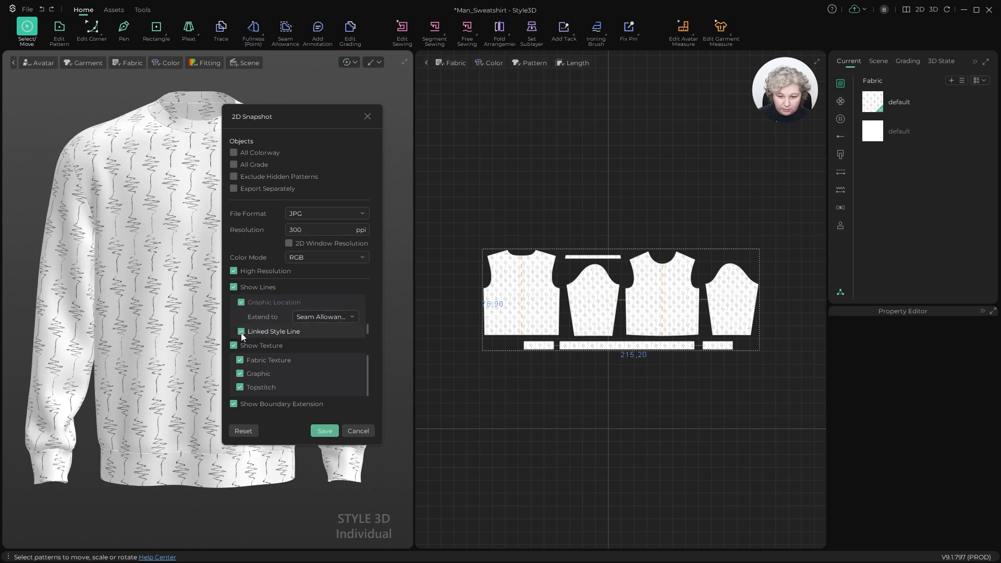
{"action": "left_click", "coordinate": [583, 296]}
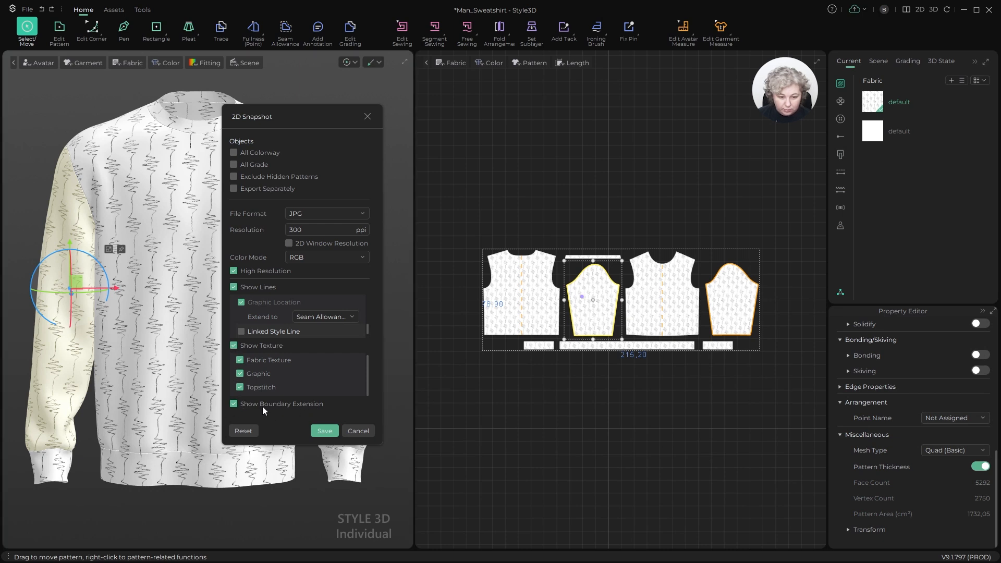
- Toggle Show Boundary Extension off and on, comparing its effect along the edges of the pattern pieces
{"action": "left_click", "coordinate": [233, 404]}
{"action": "left_click", "coordinate": [233, 405]}
{"action": "scroll", "coordinate": [565, 220], "scroll_direction": "up", "scroll_amount": 8}
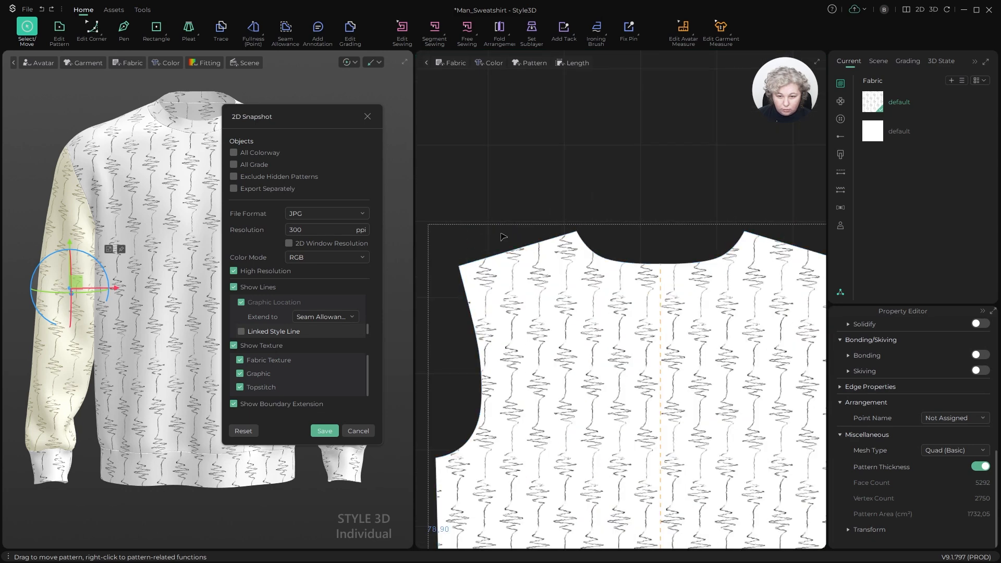
{"action": "left_click", "coordinate": [232, 403]}
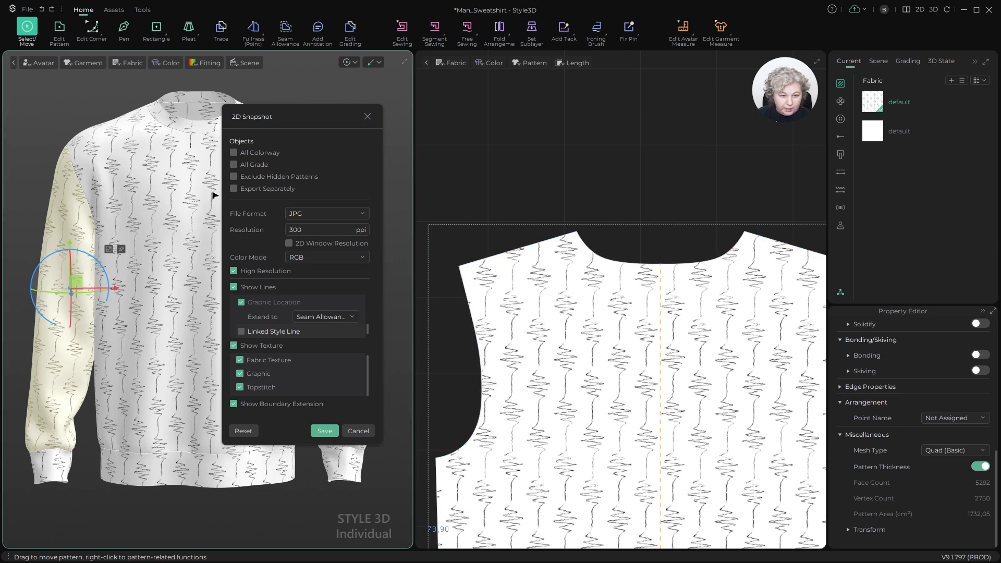
{"action": "scroll", "coordinate": [543, 171], "scroll_direction": "down", "scroll_amount": 10}
{"action": "scroll", "coordinate": [602, 163], "scroll_direction": "up", "scroll_amount": 3}
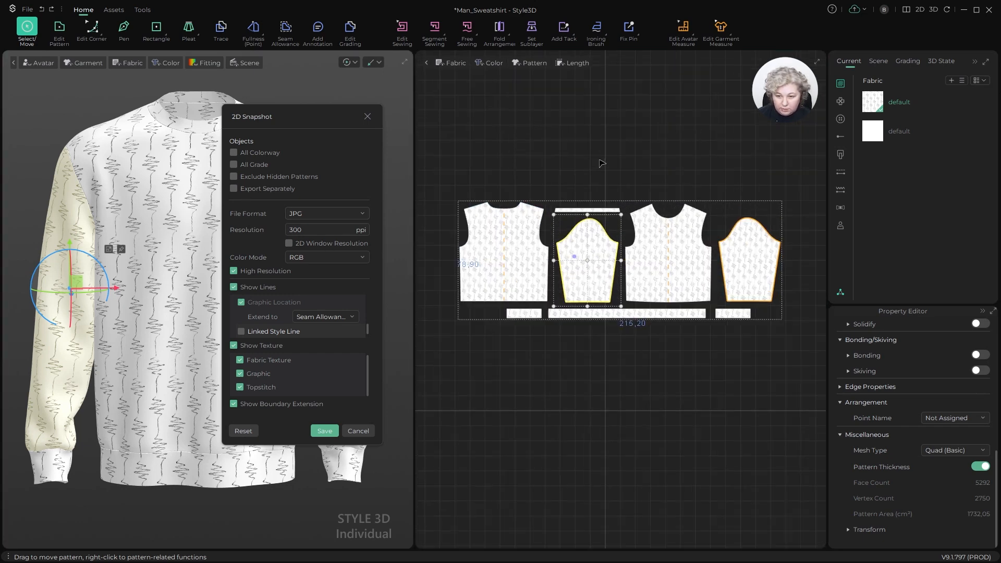
{"action": "scroll", "coordinate": [574, 165], "scroll_direction": "up", "scroll_amount": 1}
{"action": "scroll", "coordinate": [567, 187], "scroll_direction": "down", "scroll_amount": 1}
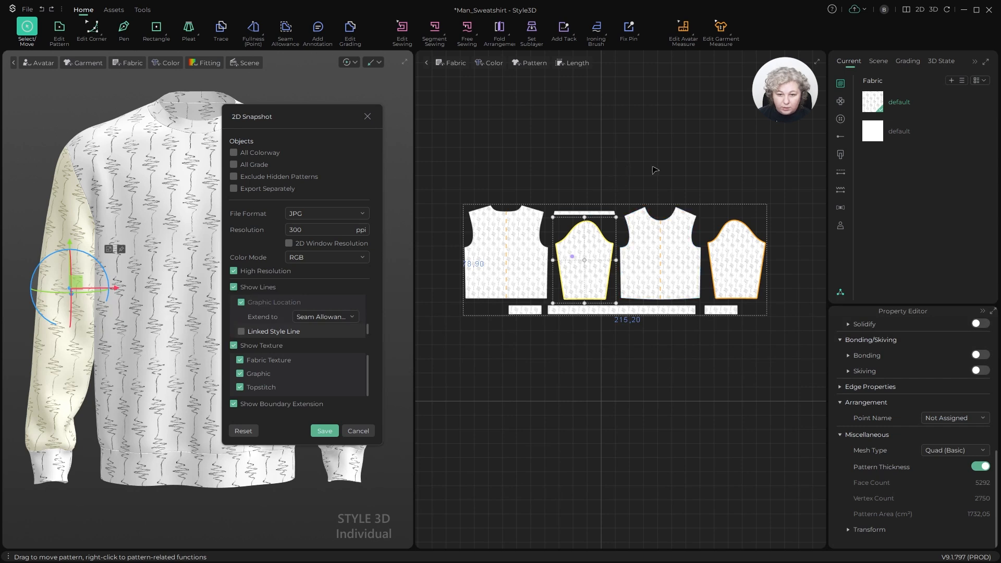
{"action": "scroll", "coordinate": [671, 199], "scroll_direction": "up", "scroll_amount": 3}
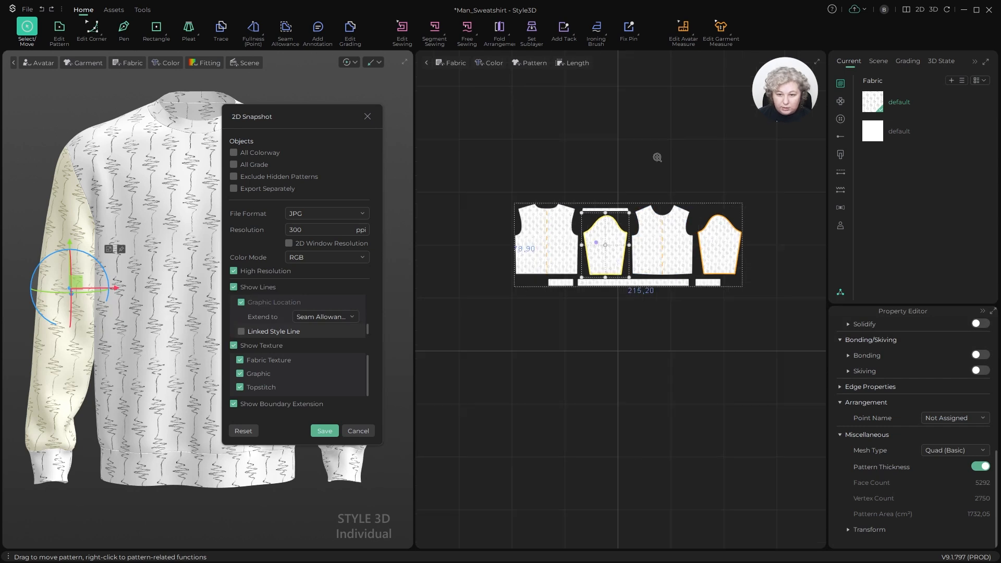
- Try the Export Separately option for the snapshot's pattern pieces
{"action": "left_click", "coordinate": [265, 190]}
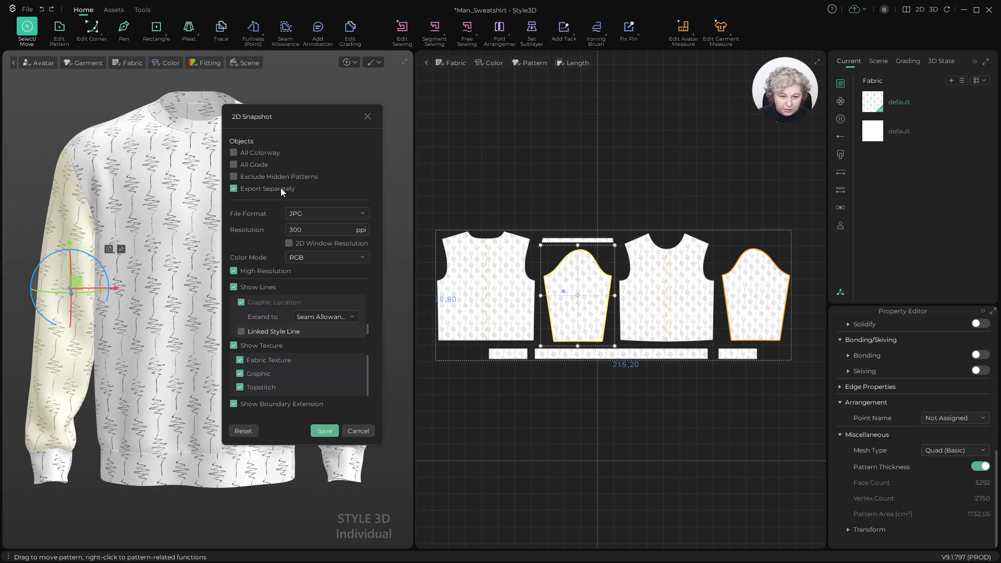
{"action": "left_click", "coordinate": [271, 189]}
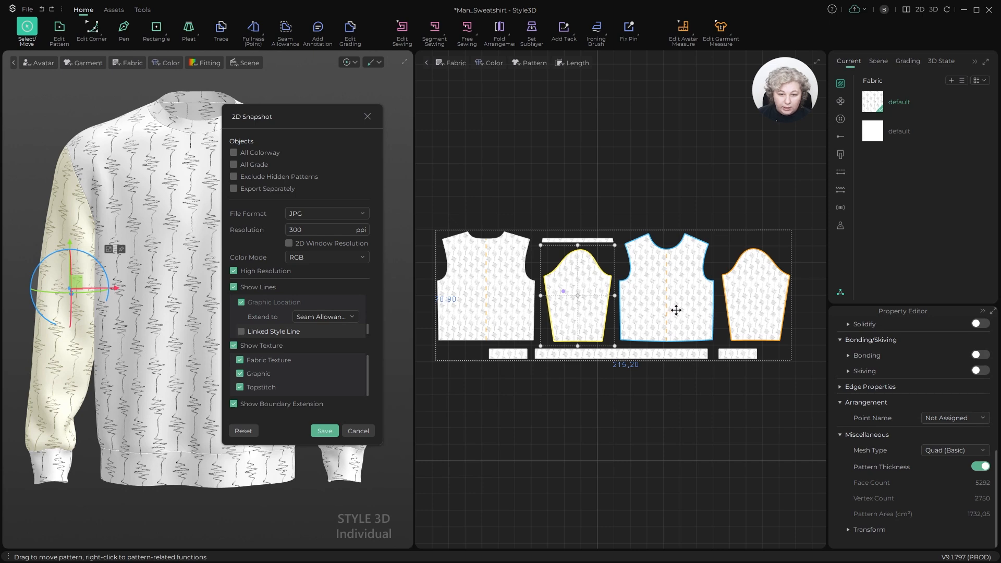
{"action": "scroll", "coordinate": [676, 312], "scroll_direction": "down", "scroll_amount": 2}
{"action": "scroll", "coordinate": [677, 312], "scroll_direction": "up", "scroll_amount": 3}
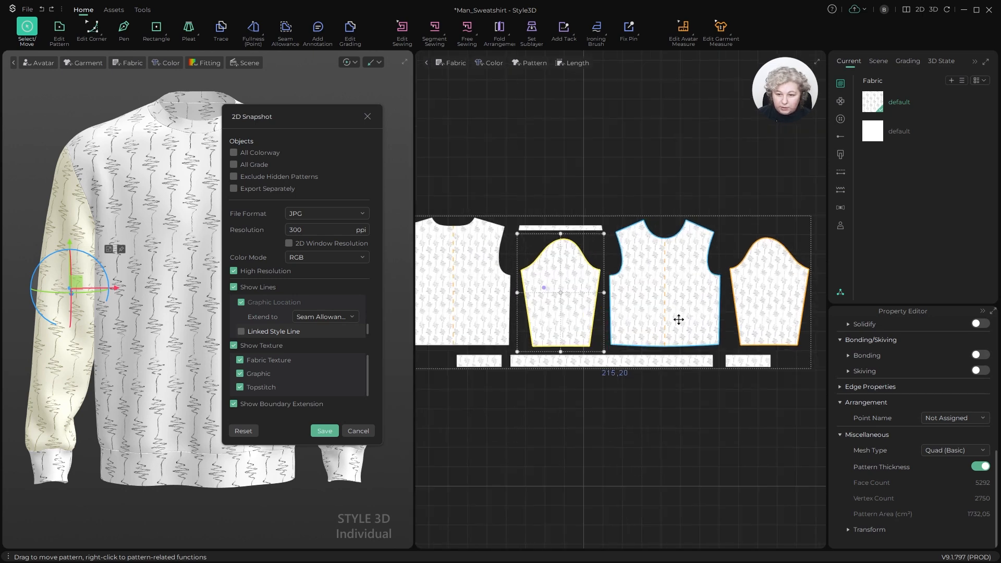
{"action": "scroll", "coordinate": [676, 318], "scroll_direction": "down", "scroll_amount": 1}
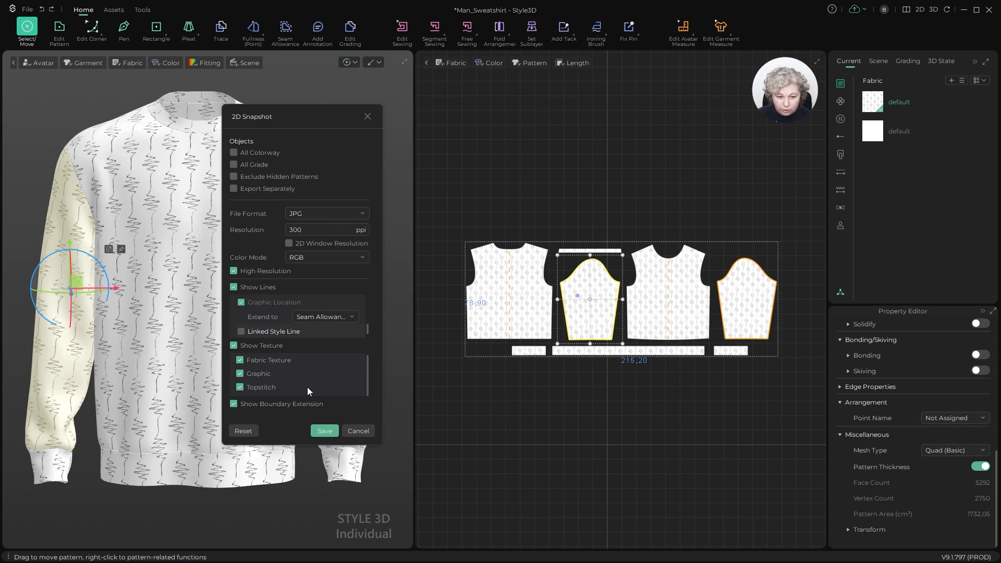
- Save the 2D Snapshot as 01.jpg in the Desktop's Test folder, agreeing to replace the existing file
{"action": "left_click", "coordinate": [329, 433]}
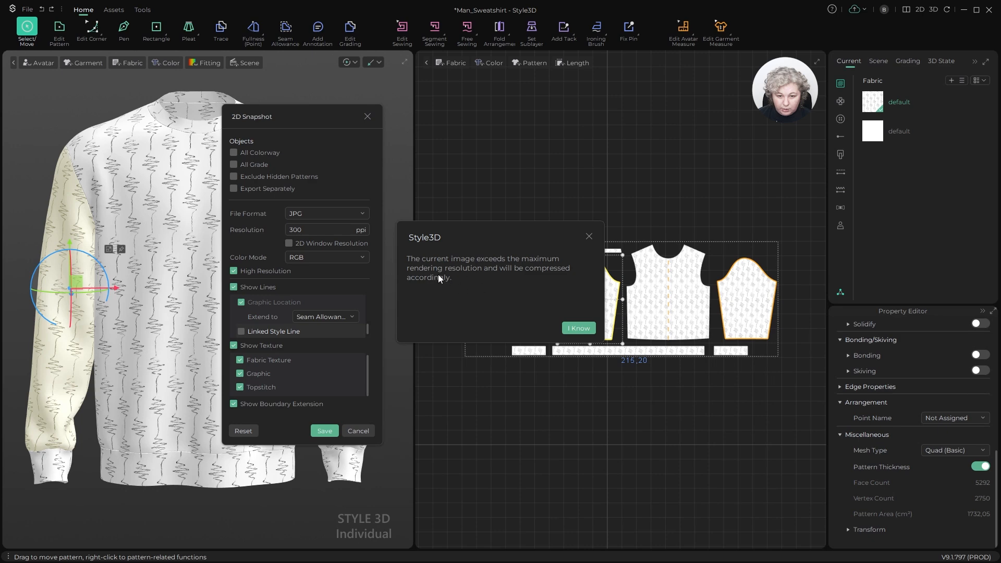
{"action": "left_click", "coordinate": [578, 328]}
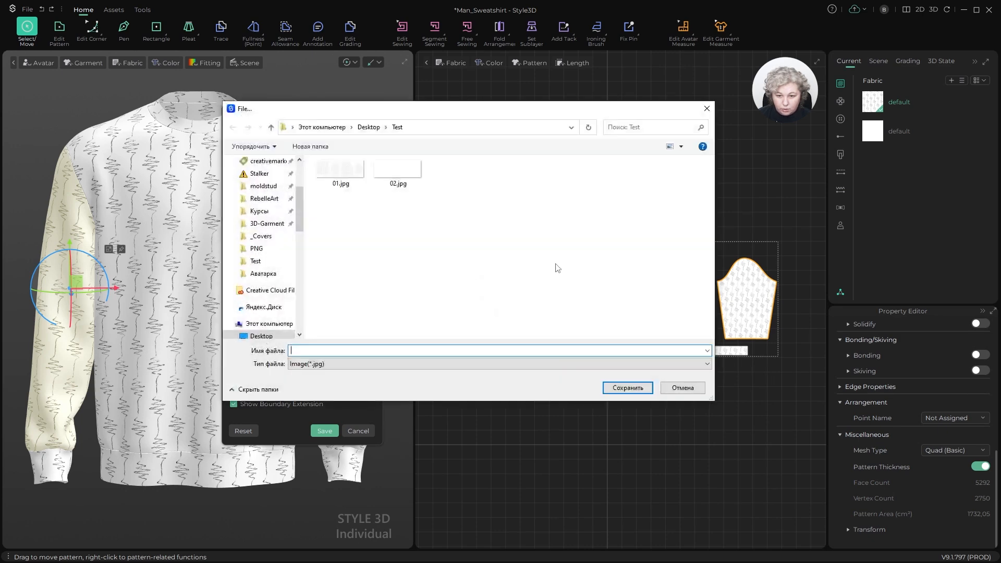
{"action": "left_click", "coordinate": [339, 172]}
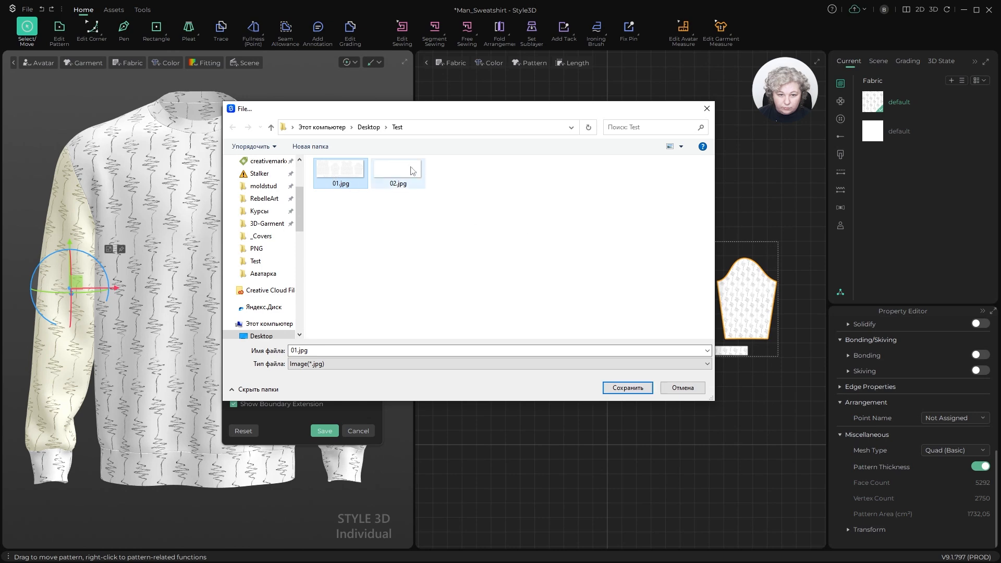
{"action": "left_click", "coordinate": [631, 396]}
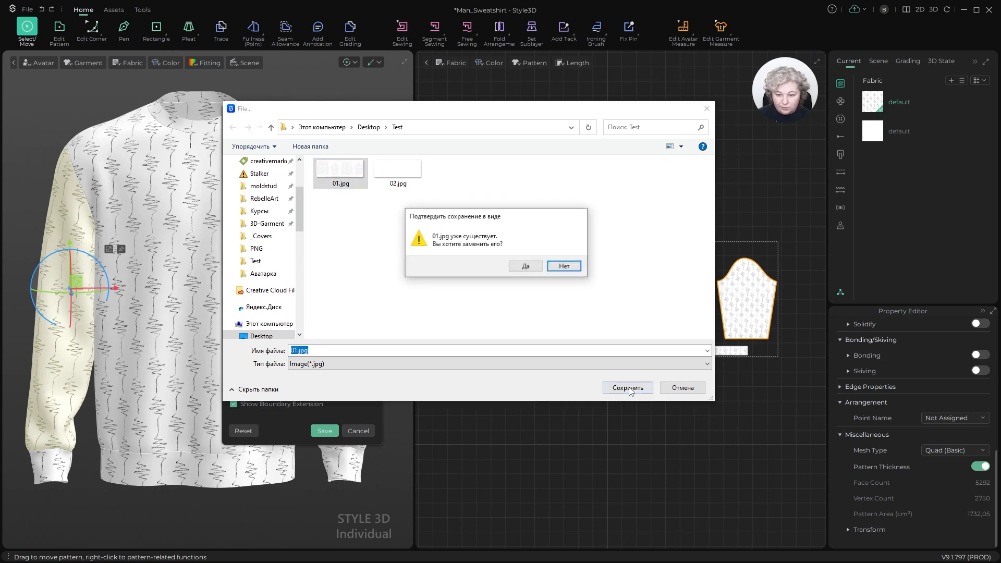
{"action": "left_click", "coordinate": [531, 271]}
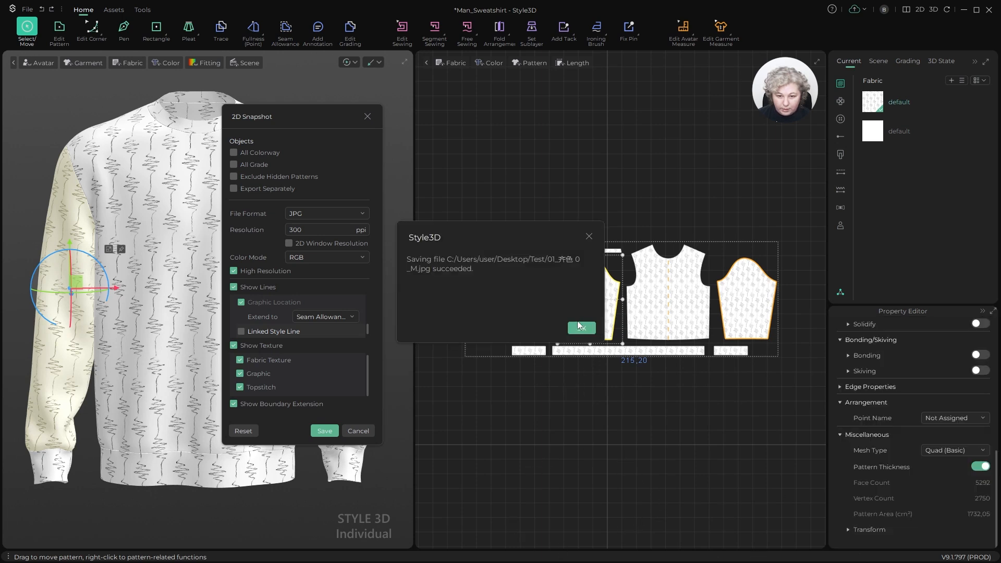
{"action": "left_click", "coordinate": [582, 329]}
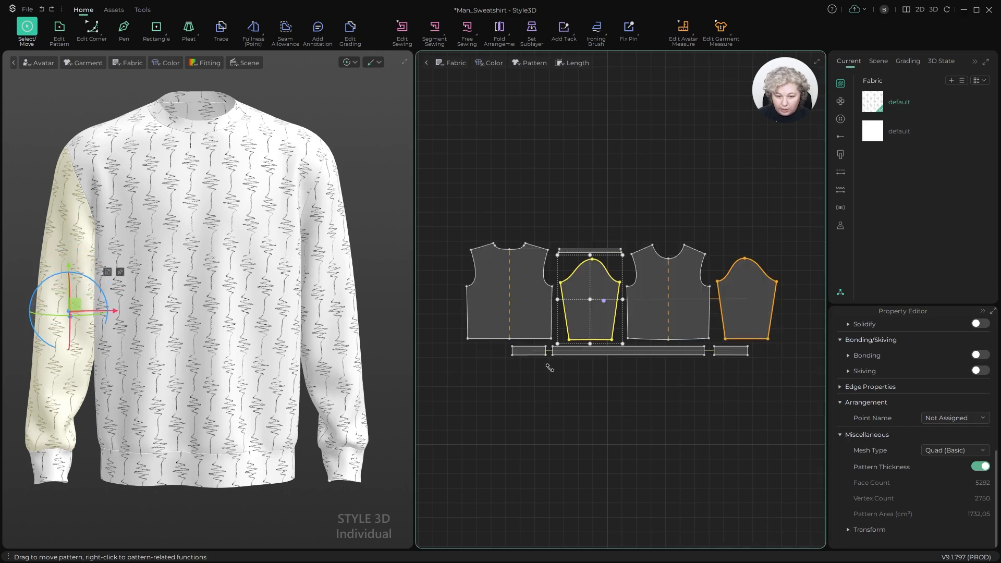
- Switch to Total Commander and open the Test folder on the Desktop
{"action": "key", "text": "alt+Tab"}
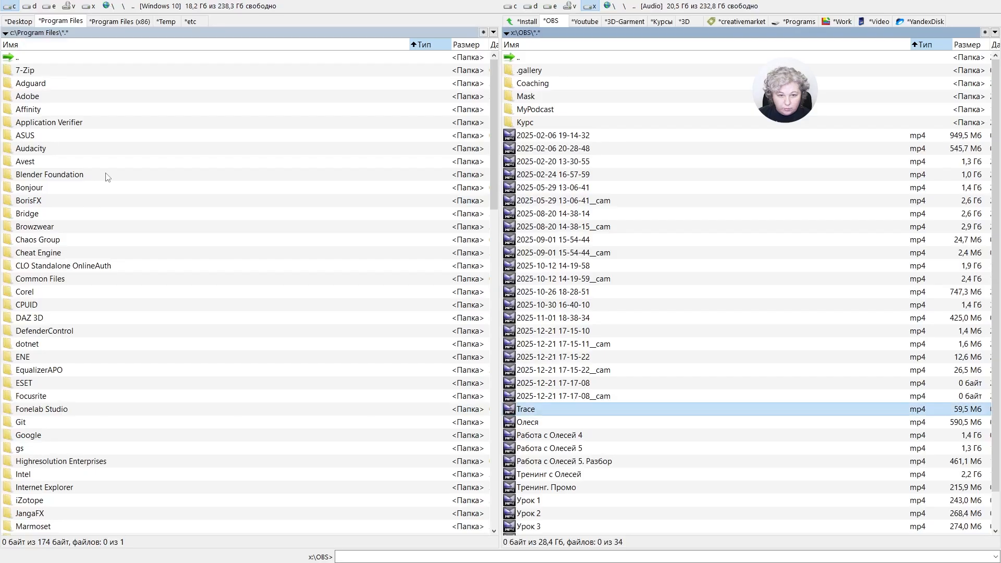
{"action": "left_click", "coordinate": [32, 122]}
{"action": "scroll", "coordinate": [95, 146], "scroll_direction": "down", "scroll_amount": 10}
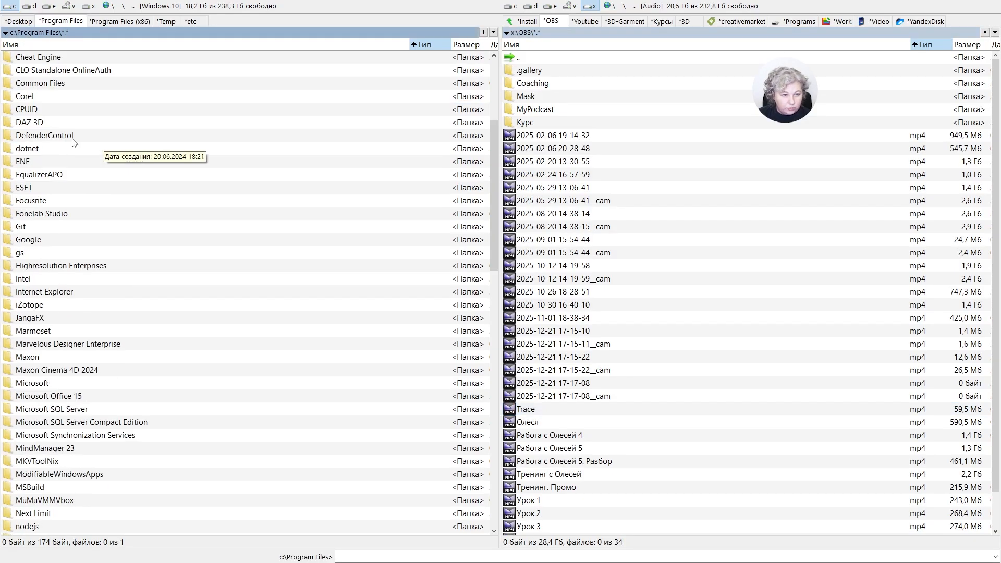
{"action": "scroll", "coordinate": [78, 153], "scroll_direction": "up", "scroll_amount": 10}
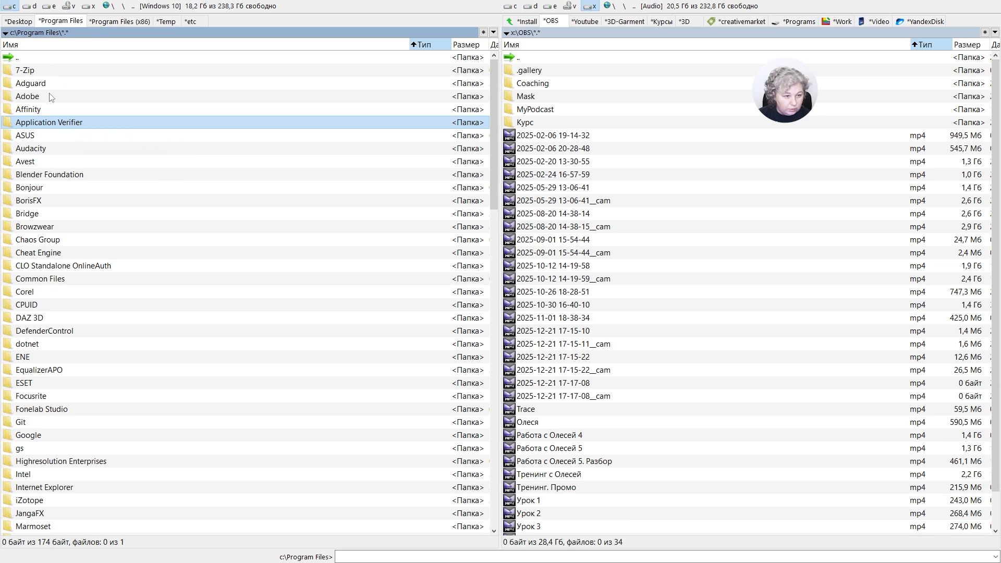
{"action": "left_click", "coordinate": [52, 227]}
{"action": "scroll", "coordinate": [47, 187], "scroll_direction": "down", "scroll_amount": 4}
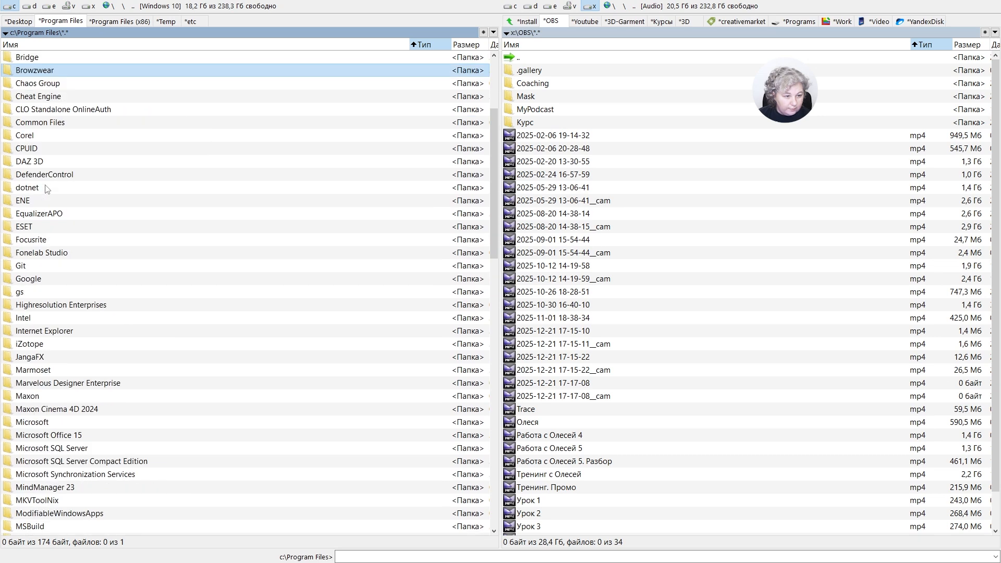
{"action": "scroll", "coordinate": [47, 187], "scroll_direction": "up", "scroll_amount": 4}
{"action": "left_click", "coordinate": [18, 22]}
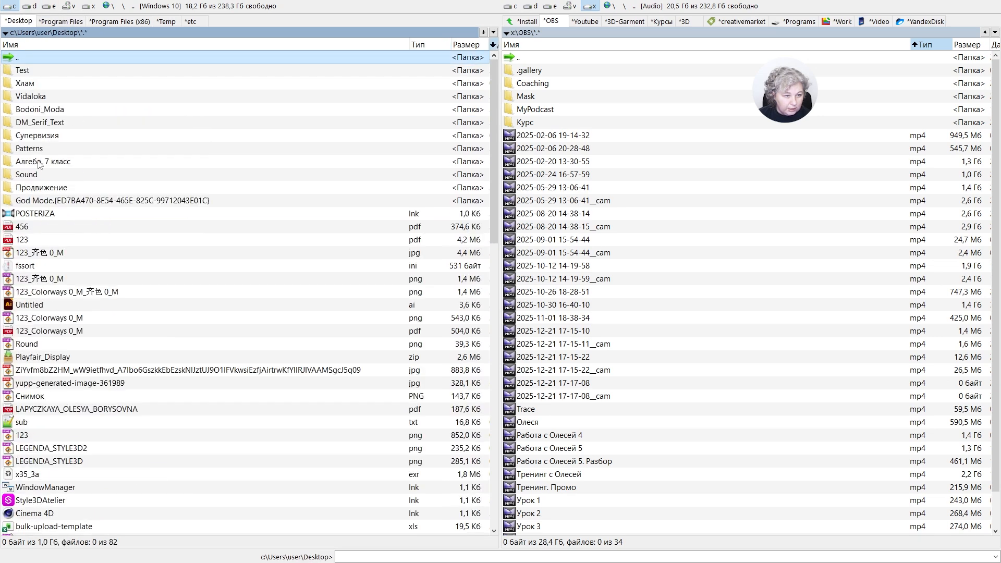
{"action": "double_click", "coordinate": [16, 75]}
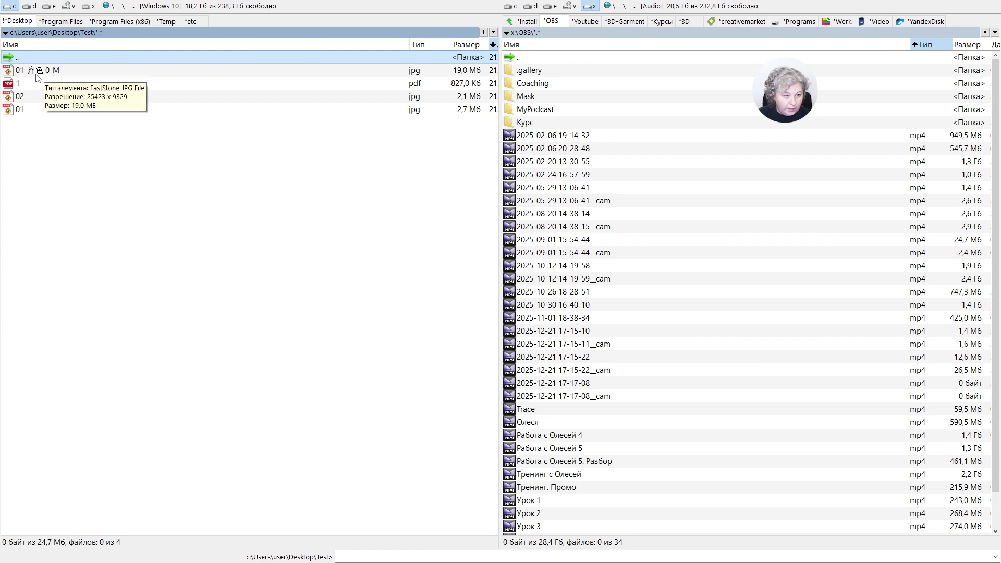
- Rename the newly exported snapshot to 01.jpg, replacing the existing file, and delete the PDF named 1 from the Test folder
{"action": "left_click", "coordinate": [32, 71]}
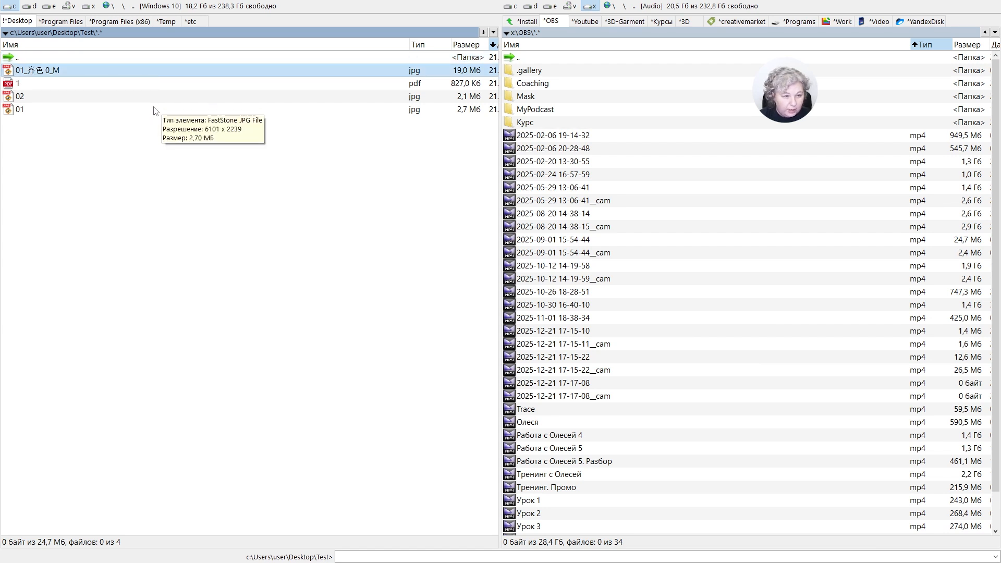
{"action": "key", "text": "shift+F6"}
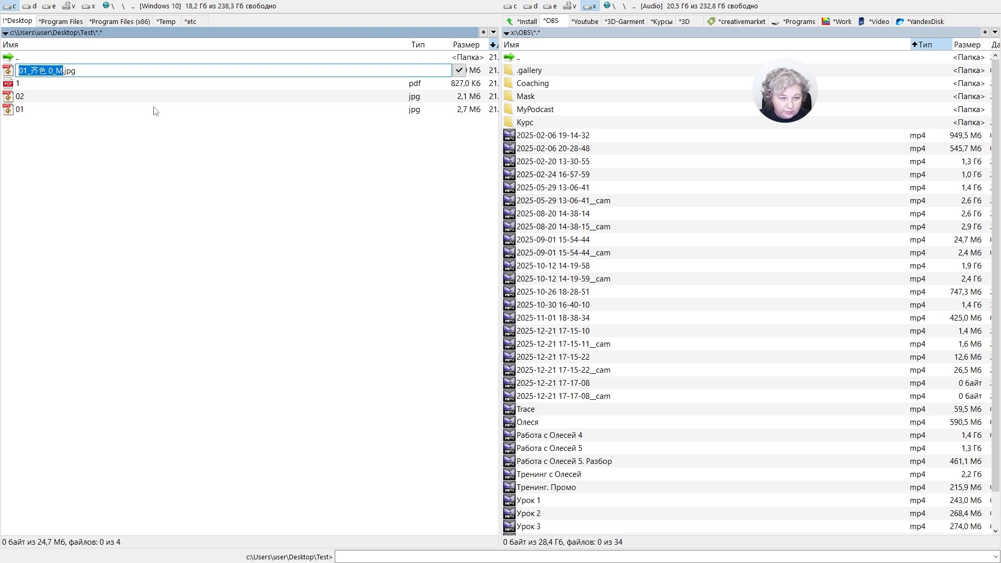
{"action": "type", "text": "01"}
{"action": "key", "text": "Return"}
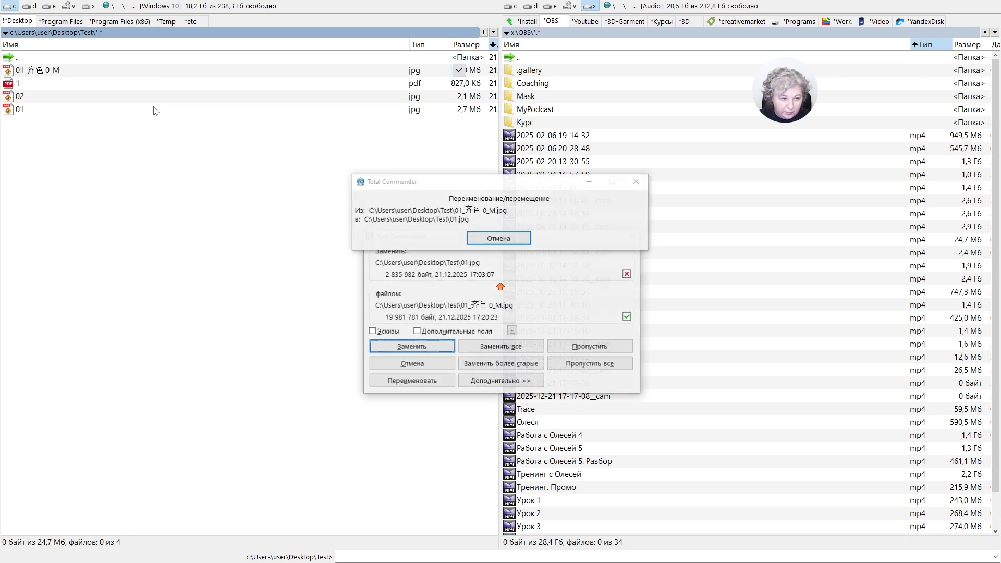
{"action": "left_click", "coordinate": [417, 345]}
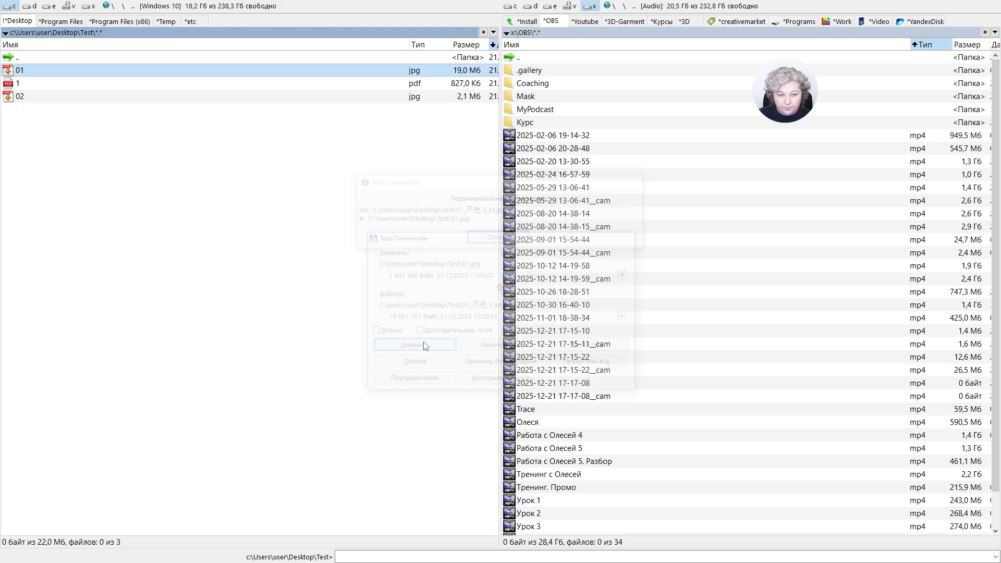
{"action": "left_click", "coordinate": [19, 83]}
{"action": "key", "text": "Delete"}
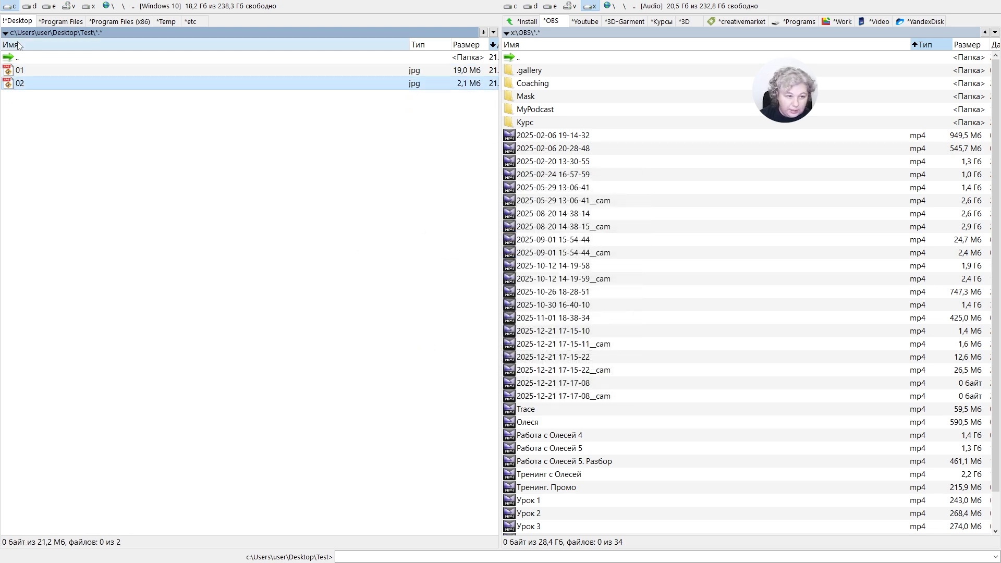
- Open 01.jpg in the image viewer and examine the pattern pieces' outlines and print at full size
{"action": "double_click", "coordinate": [28, 71]}
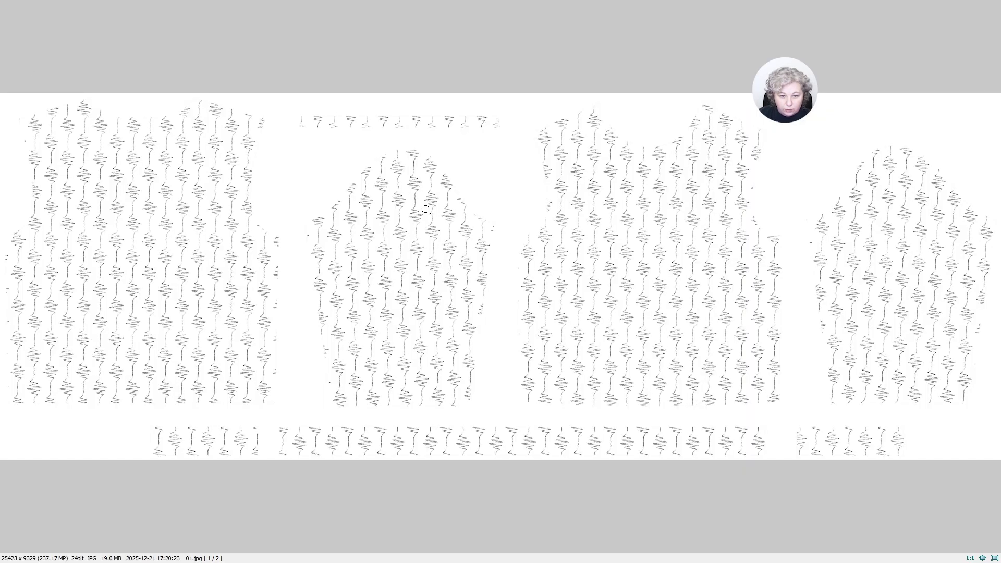
{"action": "left_click", "coordinate": [390, 173]}
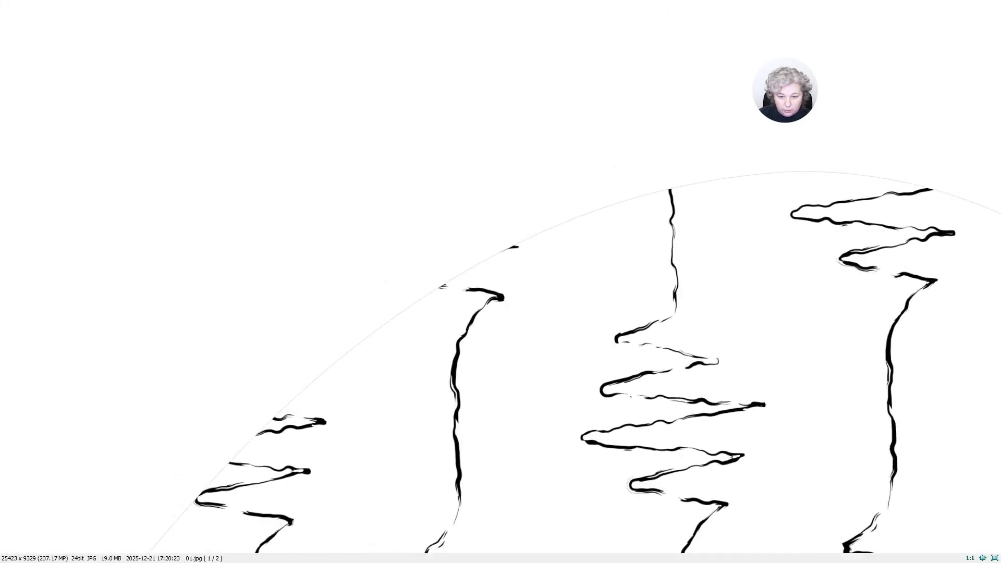
{"action": "left_click", "coordinate": [381, 151]}
{"action": "left_click", "coordinate": [324, 126]}
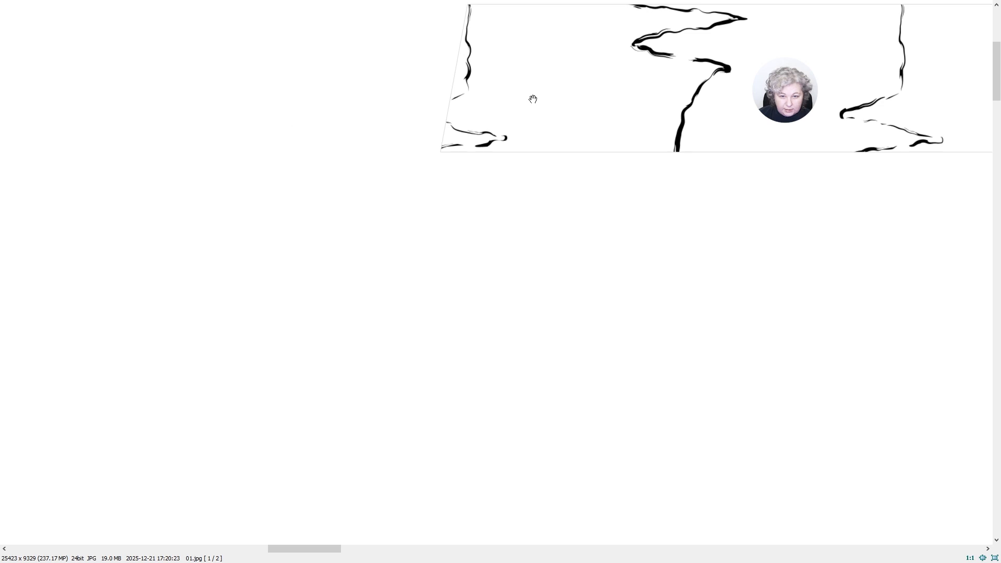
{"action": "left_click_drag", "start_coordinate": [532, 98], "coordinate": [581, 295]}
{"action": "scroll", "coordinate": [582, 295], "scroll_direction": "down", "scroll_amount": 2}
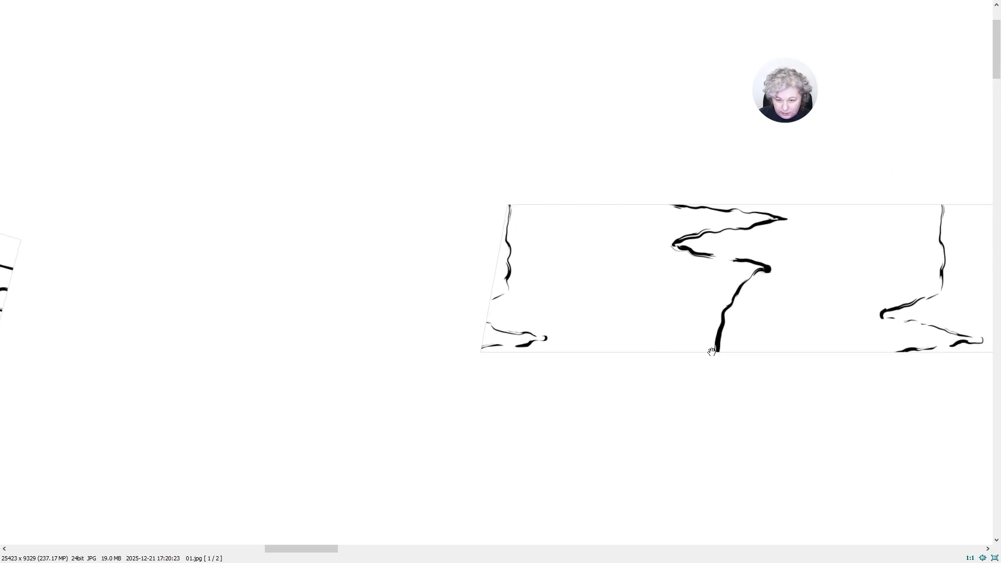
{"action": "left_click_drag", "start_coordinate": [663, 259], "coordinate": [997, 195]}
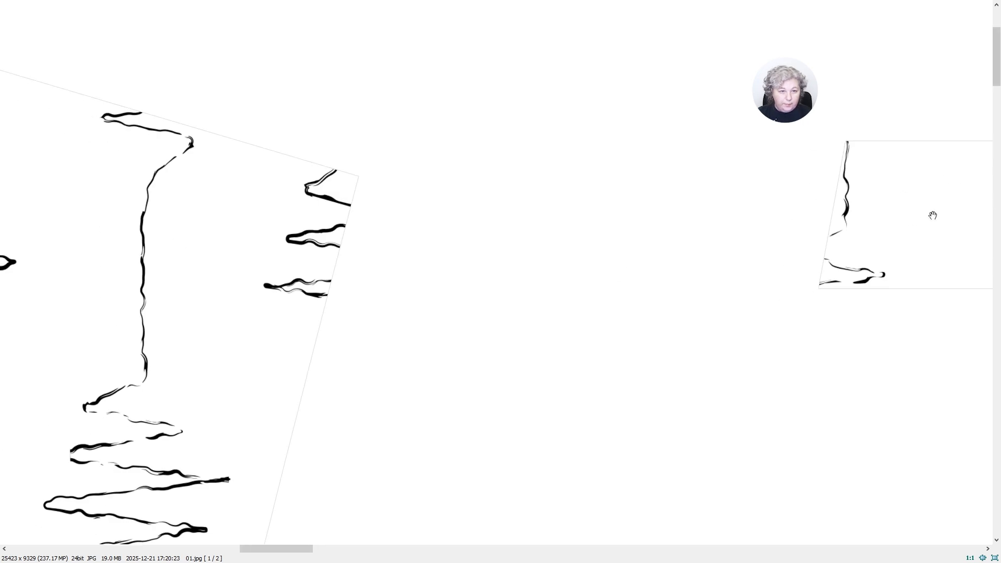
{"action": "left_click_drag", "start_coordinate": [359, 239], "coordinate": [842, 298]}
{"action": "left_click_drag", "start_coordinate": [385, 351], "coordinate": [996, 458]}
{"action": "left_click_drag", "start_coordinate": [223, 409], "coordinate": [748, 266]}
{"action": "left_click_drag", "start_coordinate": [308, 318], "coordinate": [803, 329]}
{"action": "left_click_drag", "start_coordinate": [253, 335], "coordinate": [587, 384]}
{"action": "left_click_drag", "start_coordinate": [194, 347], "coordinate": [818, 341]}
{"action": "left_click_drag", "start_coordinate": [148, 381], "coordinate": [206, 320]}
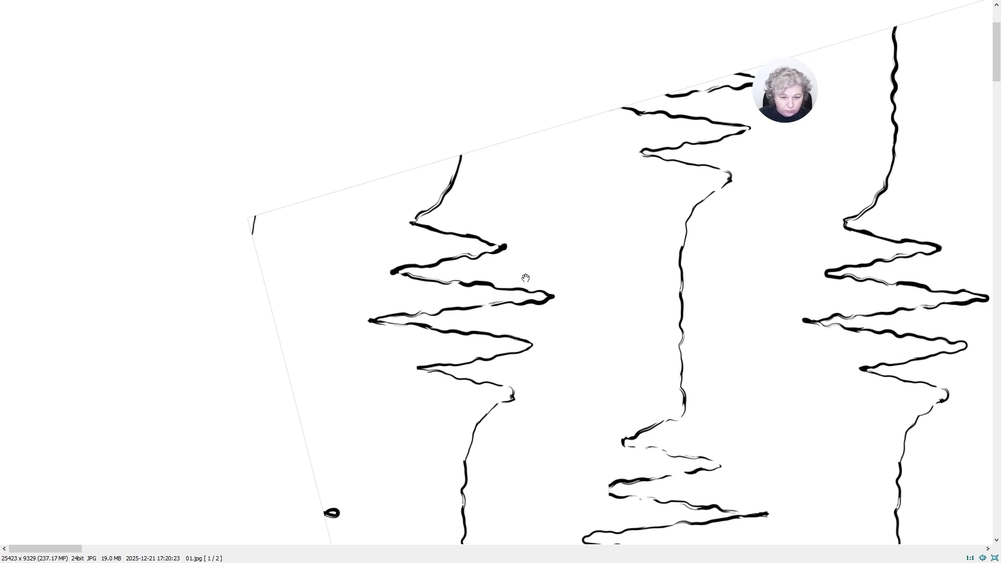
{"action": "left_click_drag", "start_coordinate": [604, 318], "coordinate": [502, 368]}
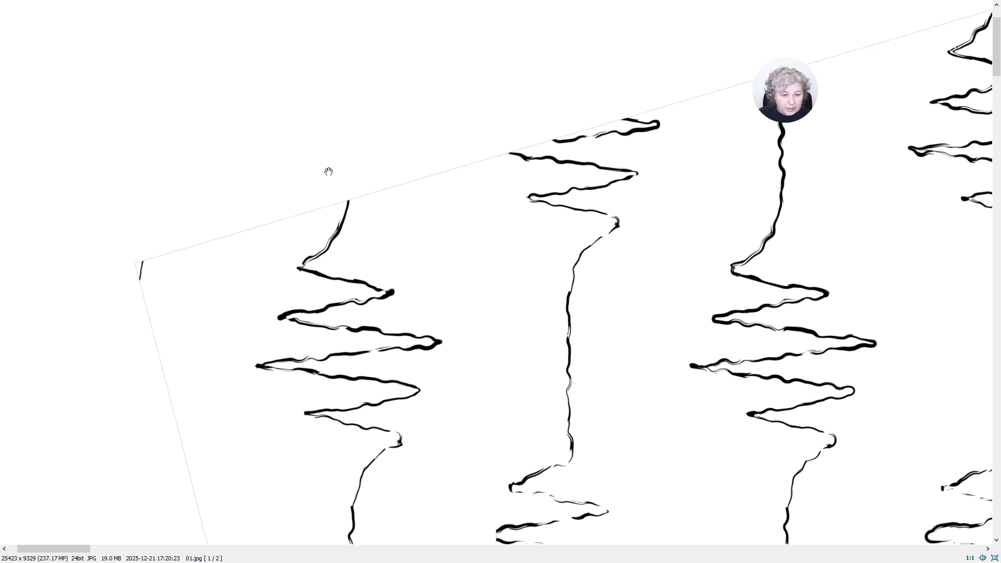
{"action": "left_click_drag", "start_coordinate": [429, 309], "coordinate": [434, 268]}
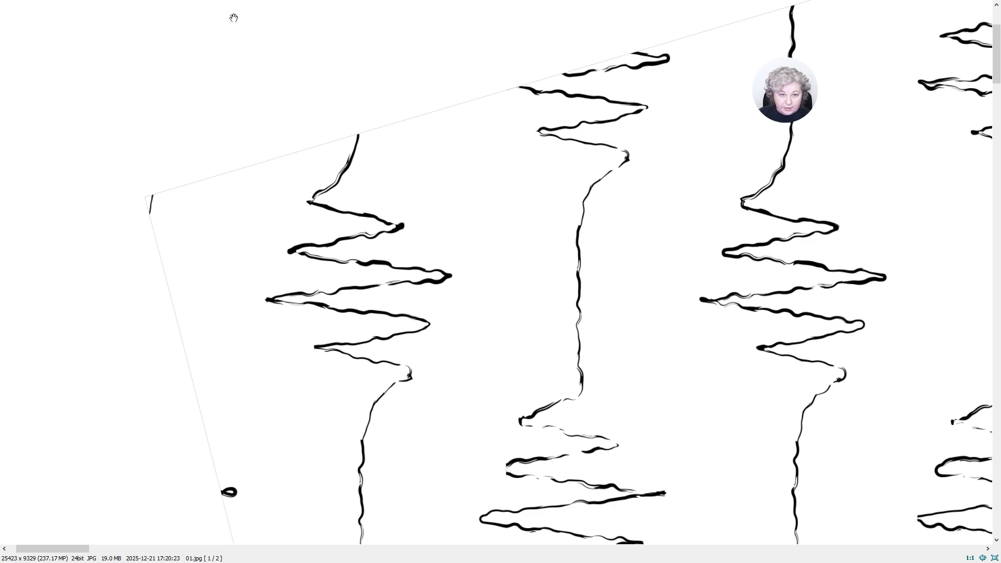
- Adjust the image's lighting with shadows -100, highlights -100, contrast 100 and saturation -100
{"action": "key", "text": "ctrl+l"}
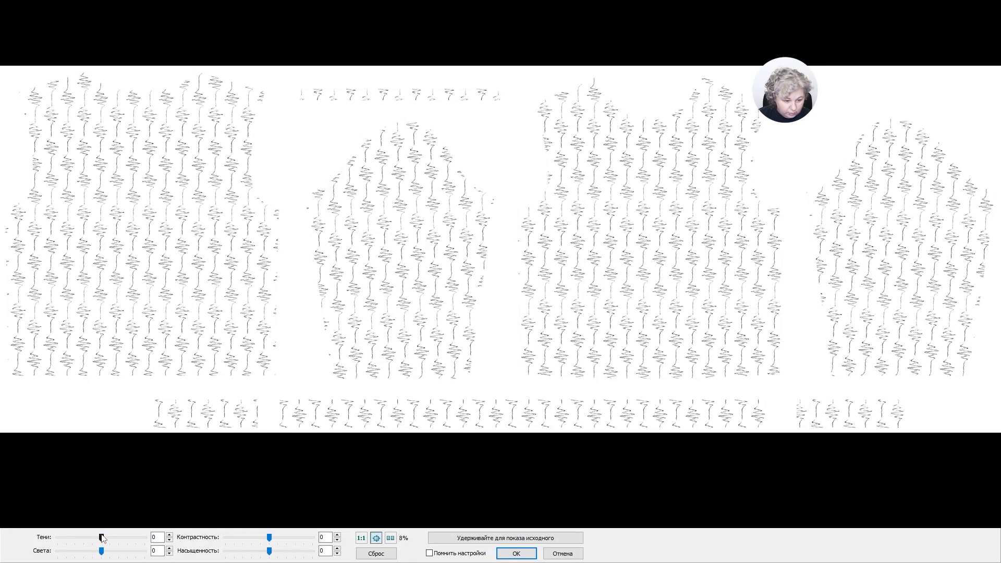
{"action": "left_click_drag", "start_coordinate": [103, 538], "coordinate": [26, 540]}
{"action": "left_click_drag", "start_coordinate": [103, 553], "coordinate": [37, 552]}
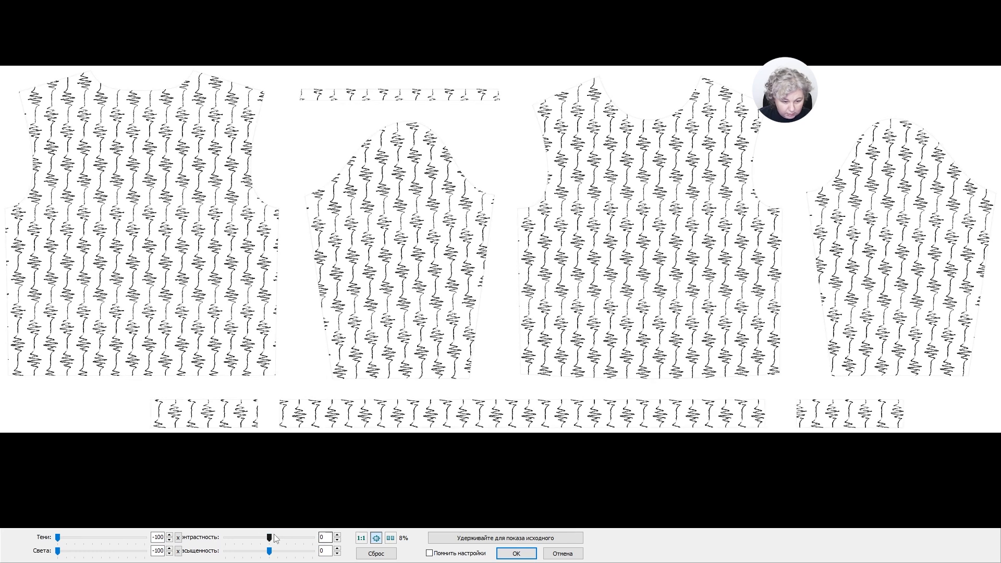
{"action": "left_click_drag", "start_coordinate": [270, 538], "coordinate": [364, 547]}
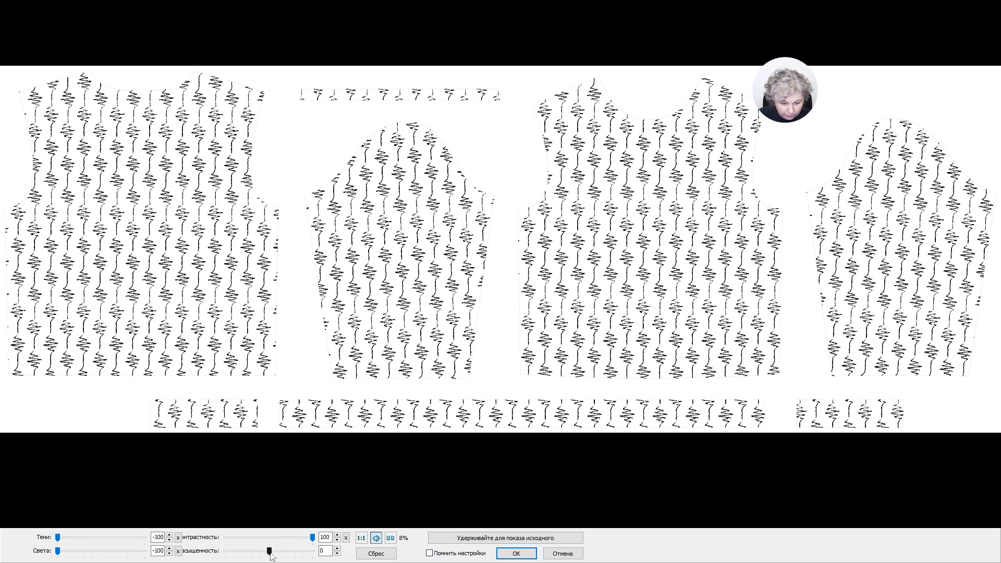
{"action": "left_click_drag", "start_coordinate": [269, 552], "coordinate": [225, 553]}
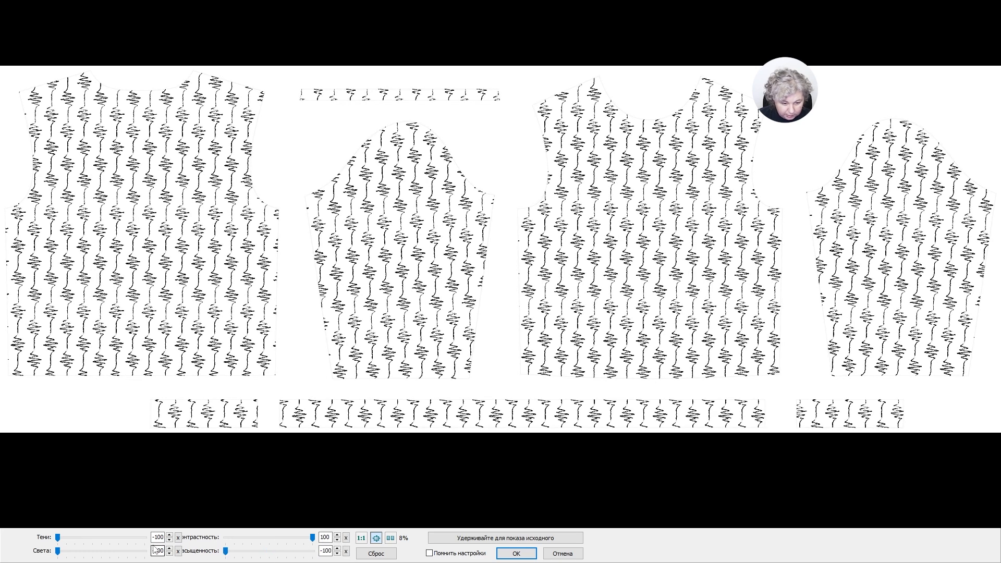
{"action": "left_click", "coordinate": [516, 554]}
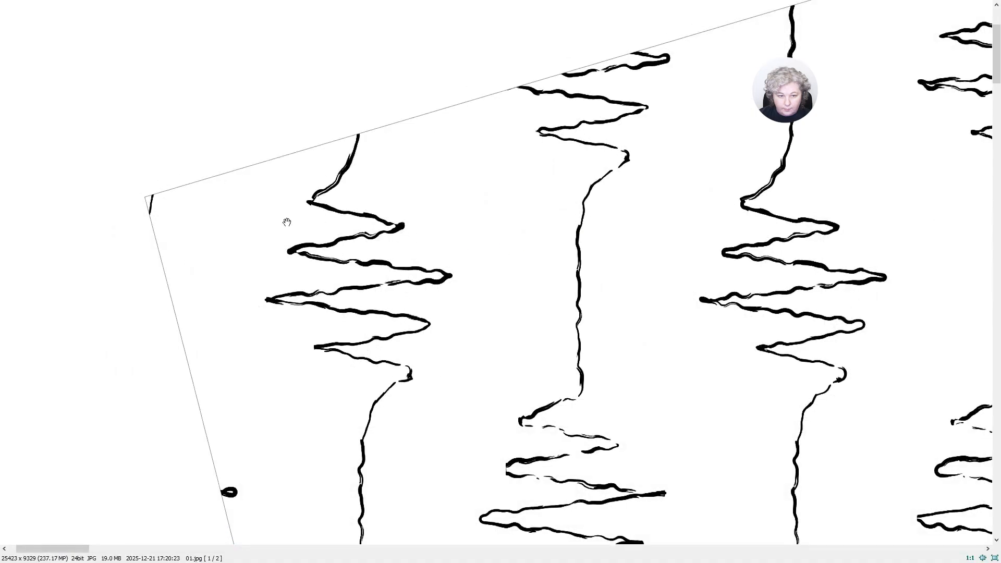
- Examine the adjusted outlines along the neckline and shoulders at full size, and close the full-screen view
{"action": "left_click_drag", "start_coordinate": [533, 195], "coordinate": [324, 365]}
{"action": "left_click_drag", "start_coordinate": [779, 118], "coordinate": [556, 92]}
{"action": "left_click_drag", "start_coordinate": [791, 324], "coordinate": [395, 245]}
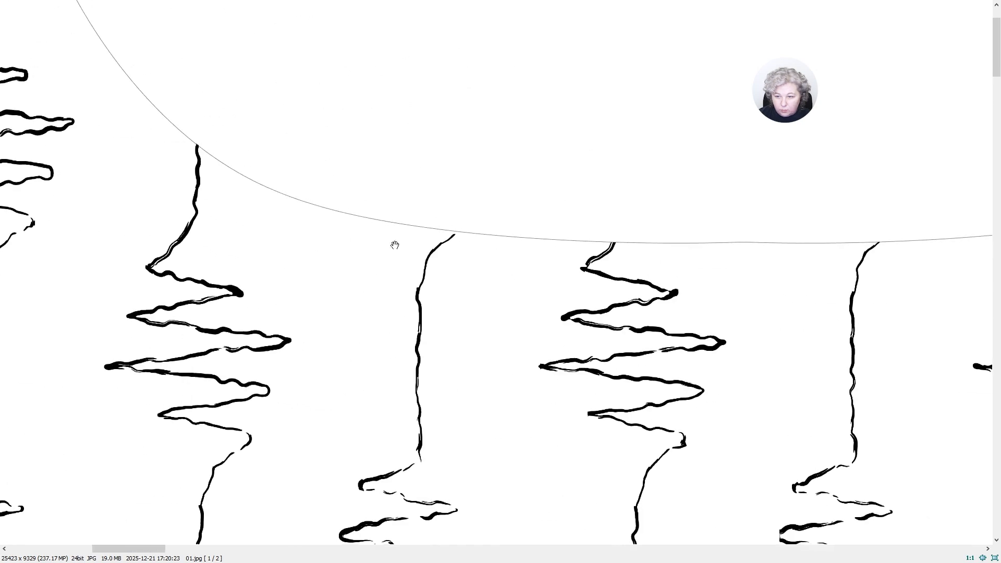
{"action": "left_click_drag", "start_coordinate": [873, 282], "coordinate": [430, 266]}
{"action": "left_click_drag", "start_coordinate": [790, 213], "coordinate": [389, 310]}
{"action": "left_click_drag", "start_coordinate": [636, 165], "coordinate": [386, 122]}
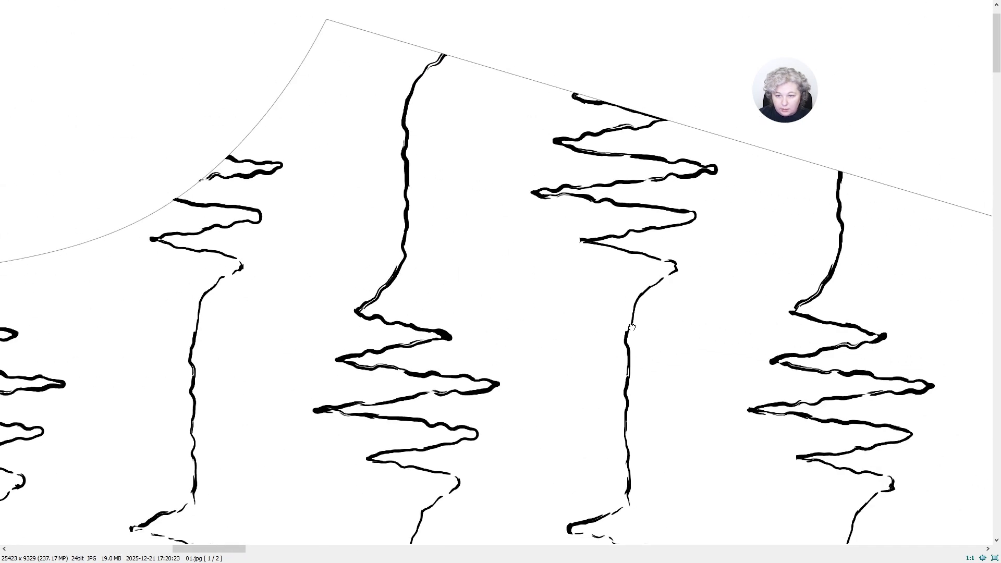
{"action": "left_click_drag", "start_coordinate": [631, 327], "coordinate": [472, 50]}
{"action": "left_click_drag", "start_coordinate": [480, 185], "coordinate": [733, 230]}
{"action": "key", "text": "Escape"}
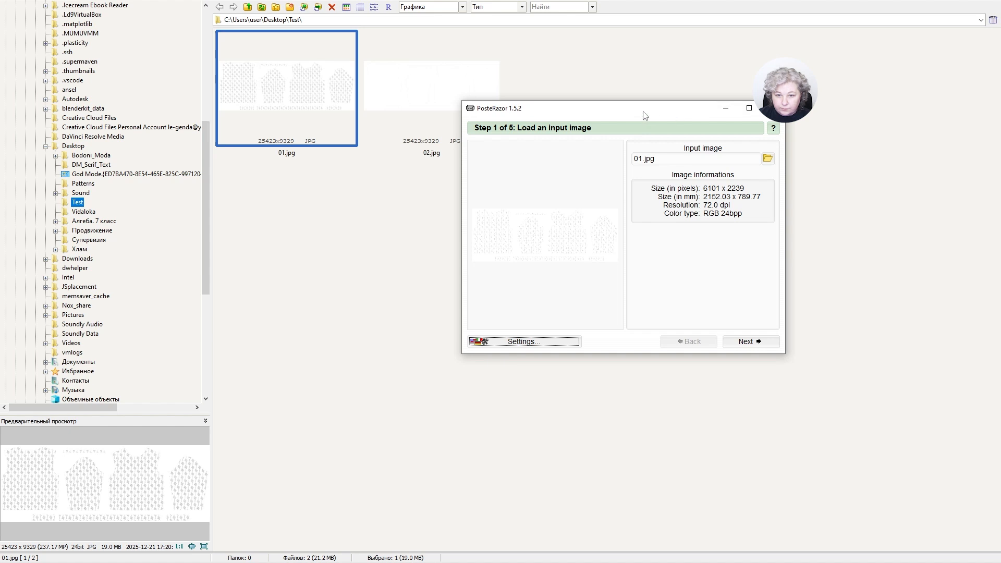
- Load 01.jpg from the Test folder into PosteRazor as the input image, and discard the unsaved image edits
{"action": "left_click_drag", "start_coordinate": [644, 115], "coordinate": [584, 191]}
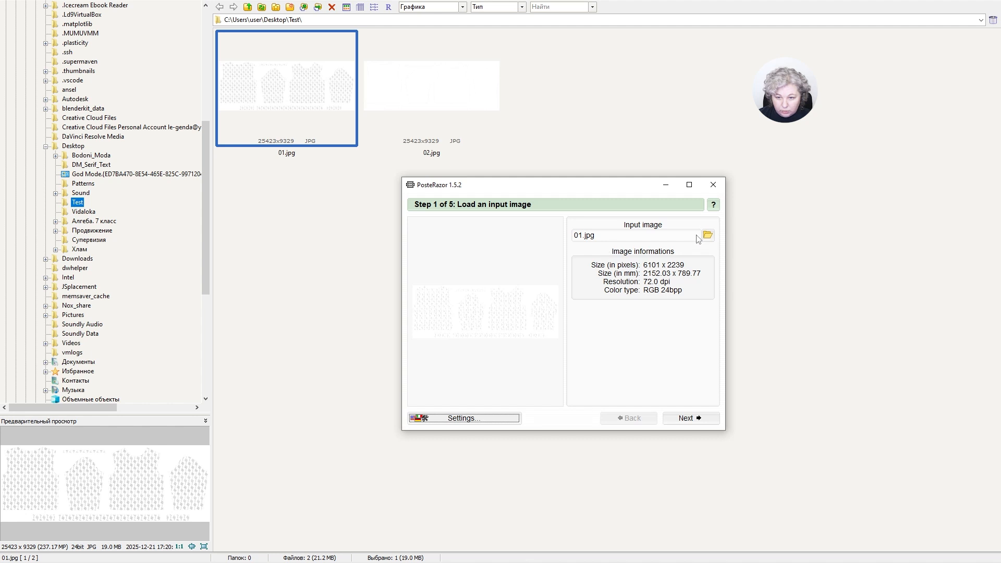
{"action": "mouse_move", "coordinate": [288, 84]}
{"action": "left_mouse_down"}
{"action": "mouse_move", "coordinate": [630, 261]}
{"action": "mouse_move", "coordinate": [683, 514]}
{"action": "mouse_move", "coordinate": [674, 562]}
{"action": "mouse_move", "coordinate": [713, 330]}
{"action": "mouse_move", "coordinate": [652, 233]}
{"action": "left_mouse_up"}
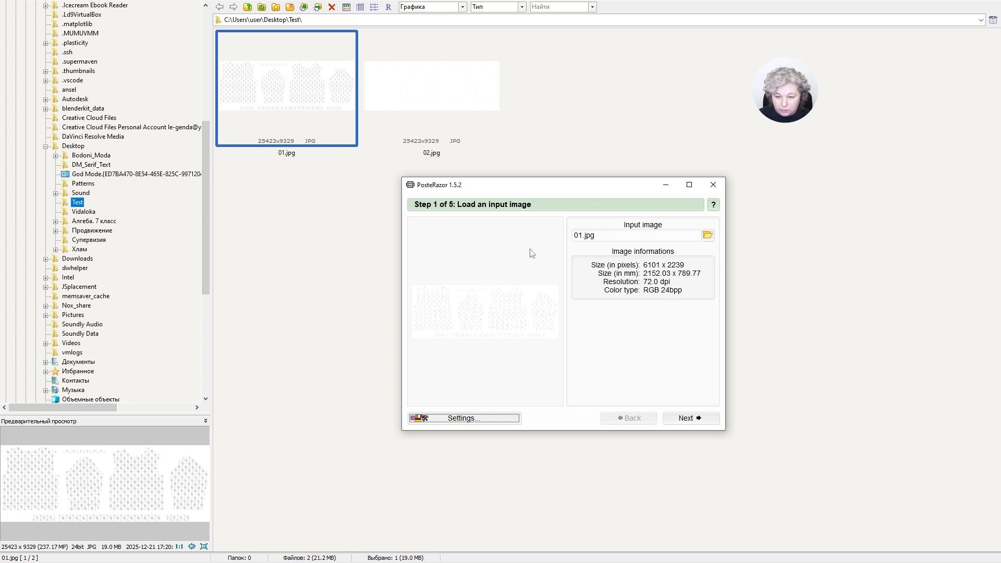
{"action": "left_click", "coordinate": [436, 84]}
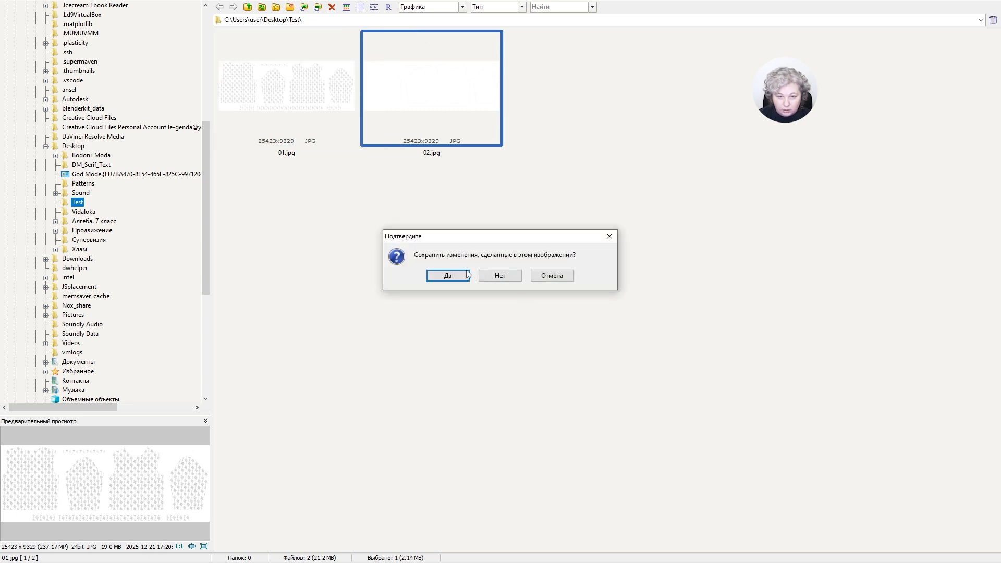
{"action": "left_click", "coordinate": [513, 276]}
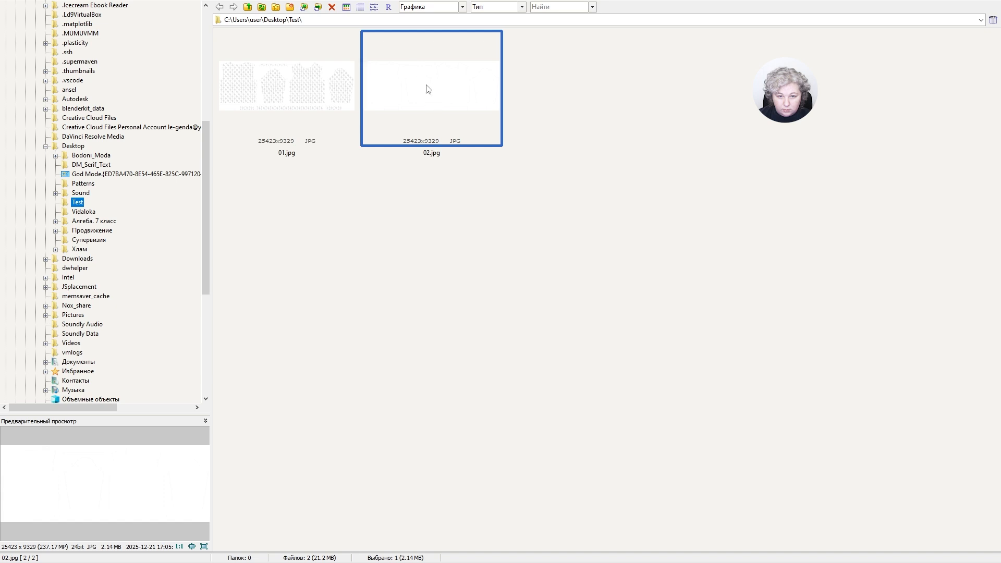
- Try to load 02.jpg into PosteRazor as the input image, and return to 01.jpg
{"action": "left_click_drag", "start_coordinate": [428, 86], "coordinate": [650, 335]}
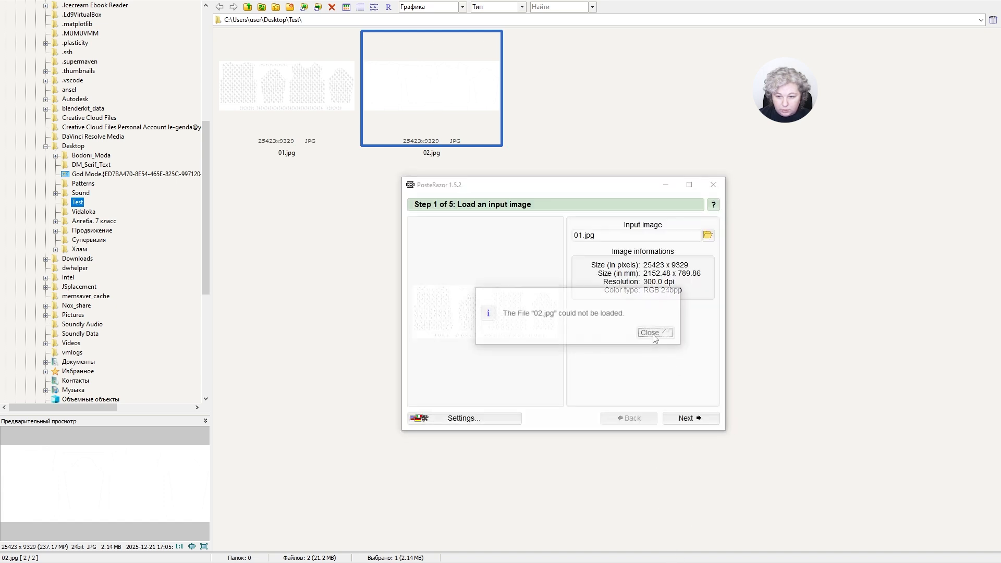
{"action": "left_click", "coordinate": [656, 337]}
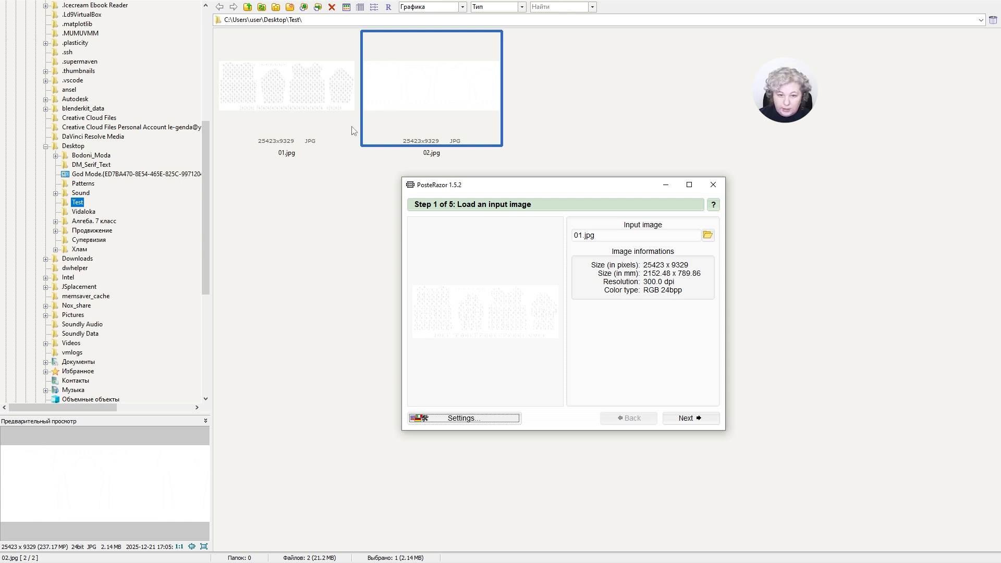
{"action": "left_click", "coordinate": [284, 81]}
{"action": "key", "text": "alt+Tab"}
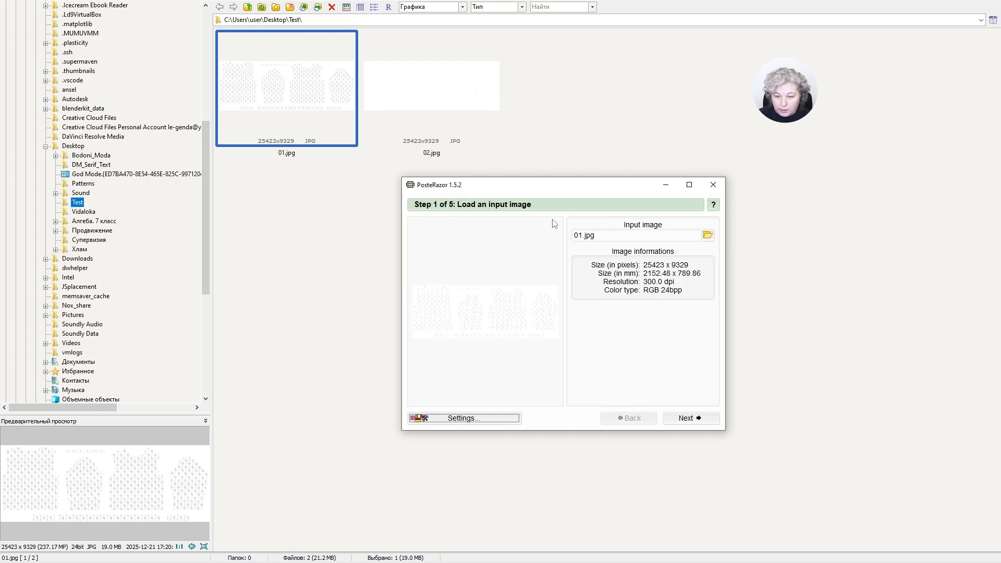
{"action": "left_click_drag", "start_coordinate": [589, 189], "coordinate": [538, 176]}
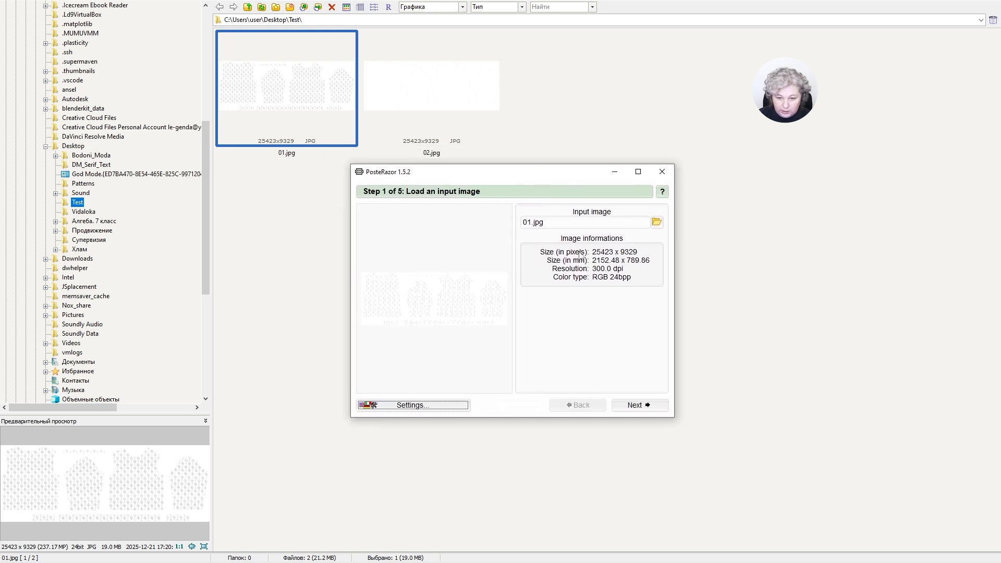
- Choose the standard DIN A4 paper format in portrait orientation for the poster
{"action": "left_click", "coordinate": [640, 407]}
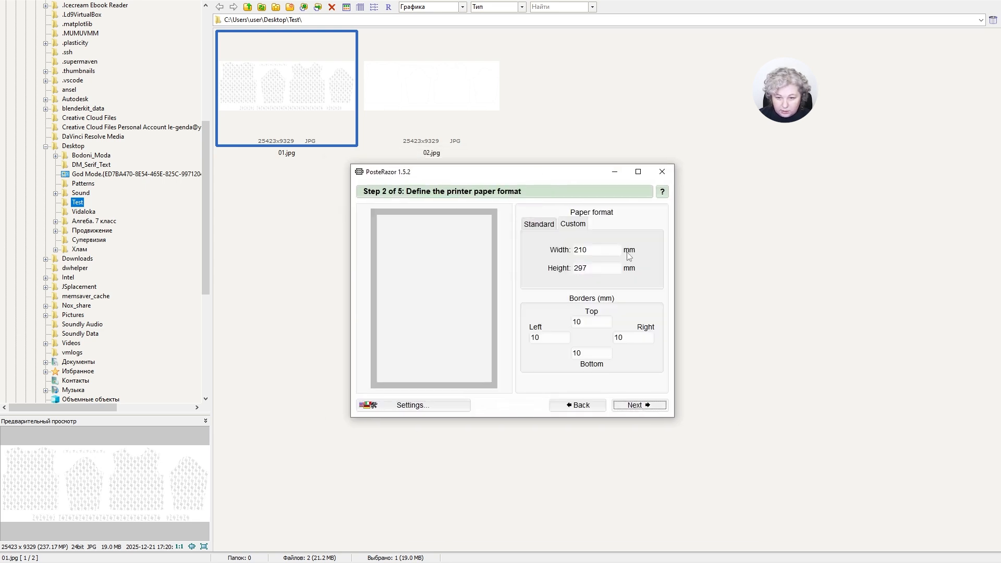
{"action": "left_click", "coordinate": [539, 225]}
{"action": "left_click", "coordinate": [591, 242]}
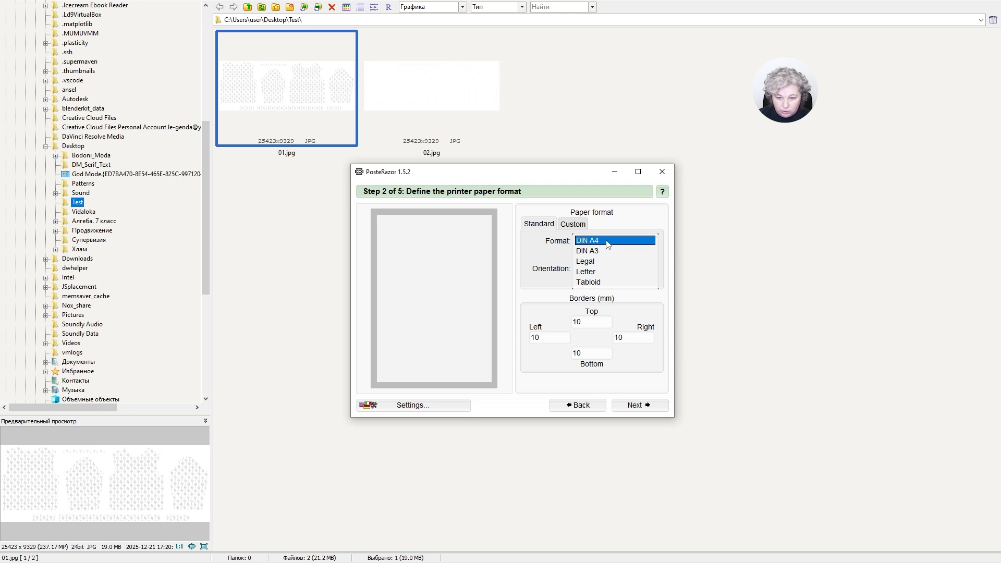
{"action": "left_click", "coordinate": [608, 245]}
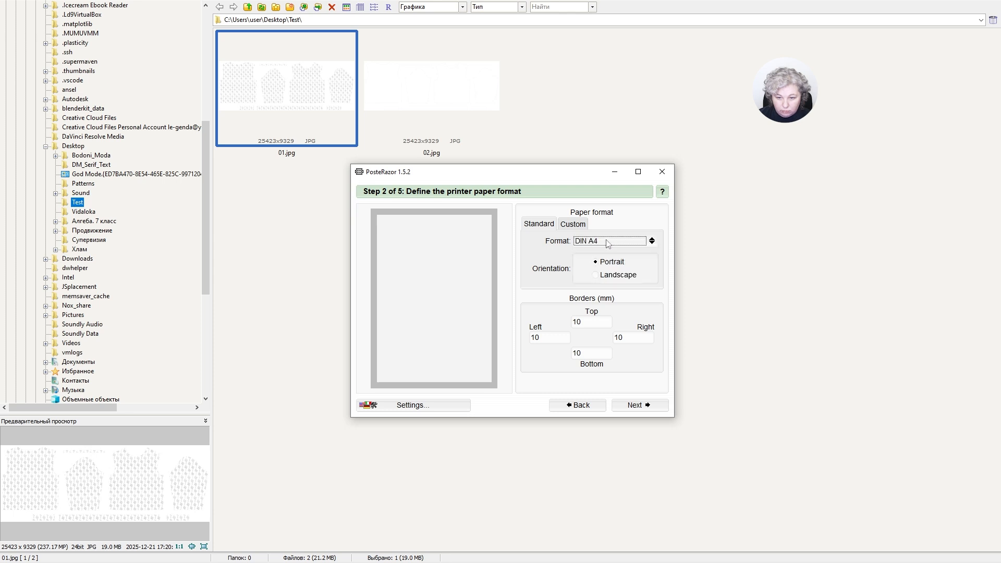
{"action": "left_click", "coordinate": [614, 276]}
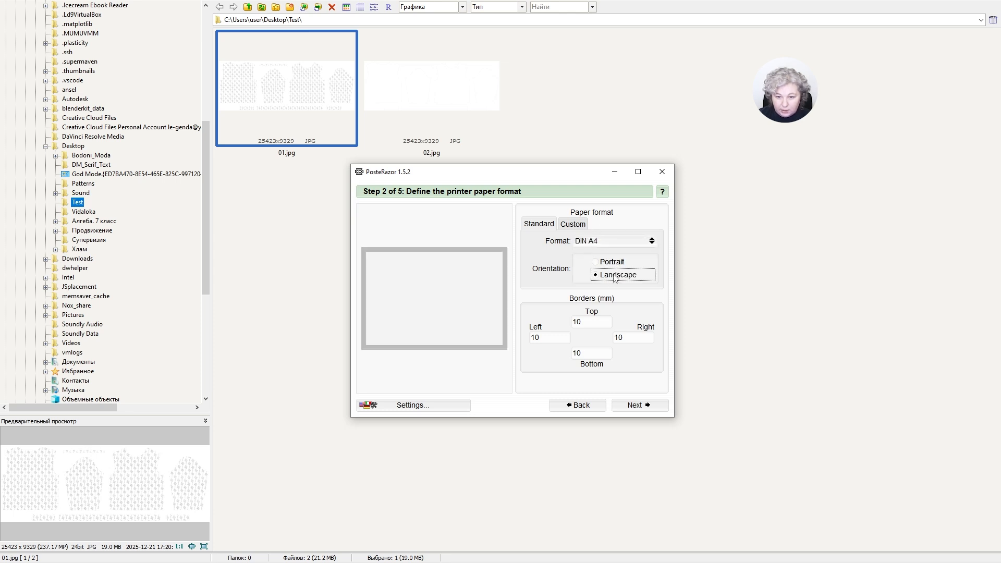
{"action": "left_click", "coordinate": [613, 264]}
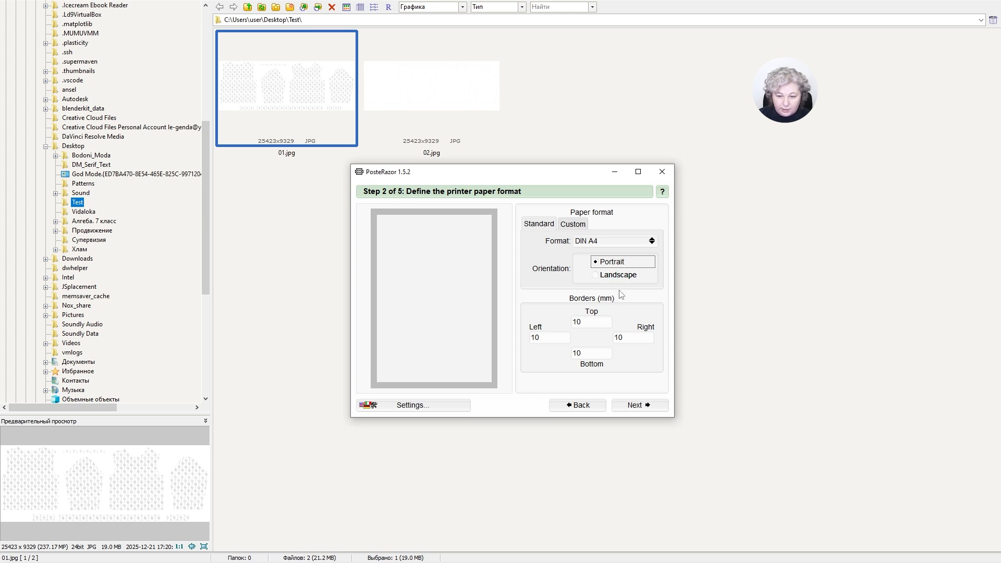
- Accept 10 mm borders on every side and a 10 mm tile overlap at the bottom right
{"action": "left_click", "coordinate": [593, 321]}
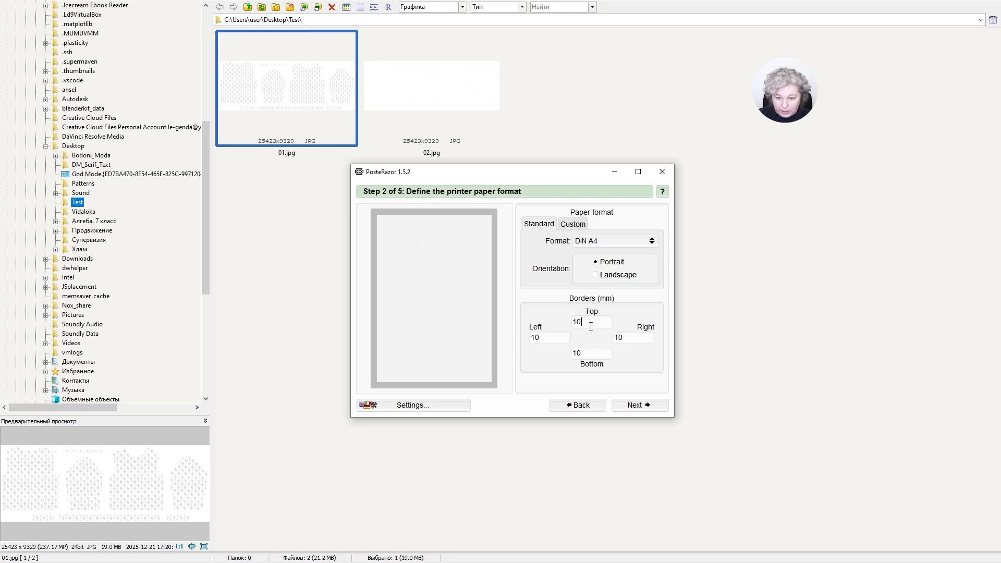
{"action": "key", "text": "Tab"}
{"action": "key", "text": "Tab"}
{"action": "double_click", "coordinate": [539, 337]}
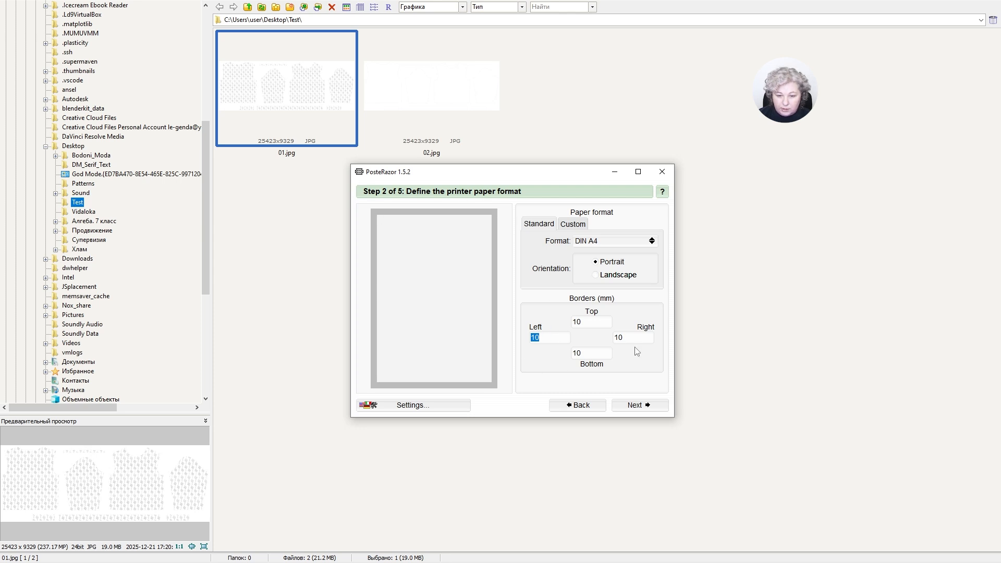
{"action": "left_click", "coordinate": [647, 407]}
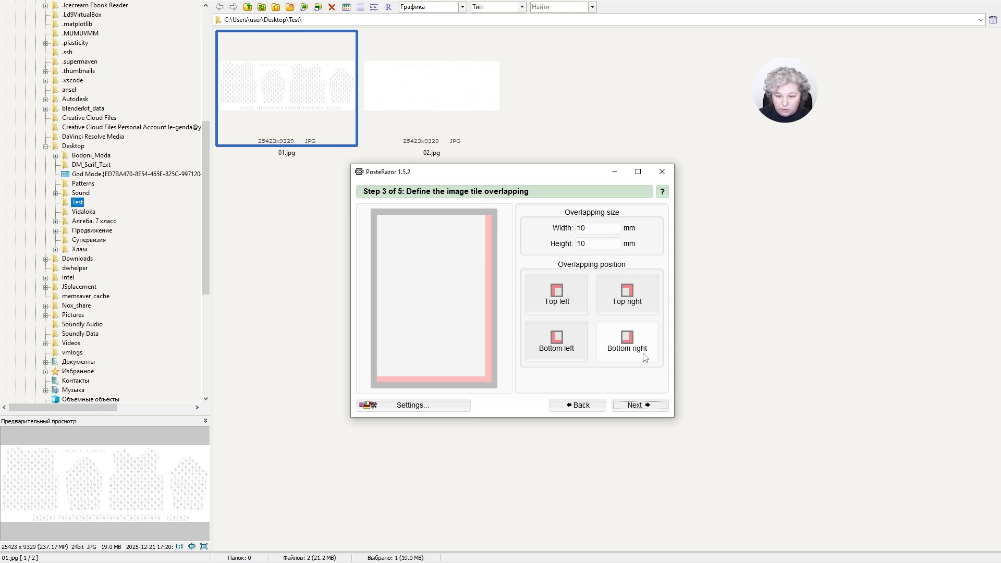
{"action": "left_click", "coordinate": [639, 407]}
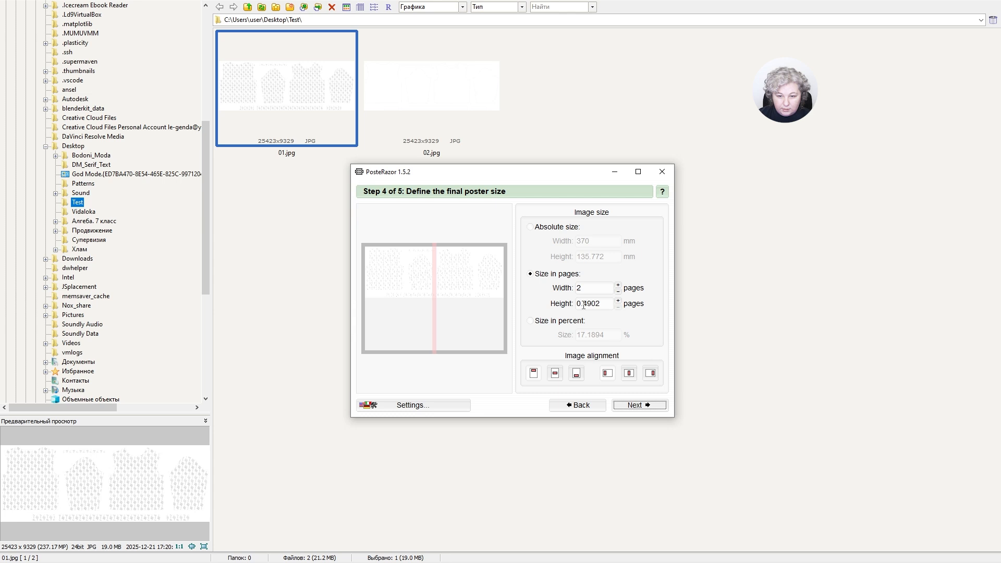
- Define the final poster size in percent as 100 % and continue to saving
{"action": "left_click", "coordinate": [539, 322]}
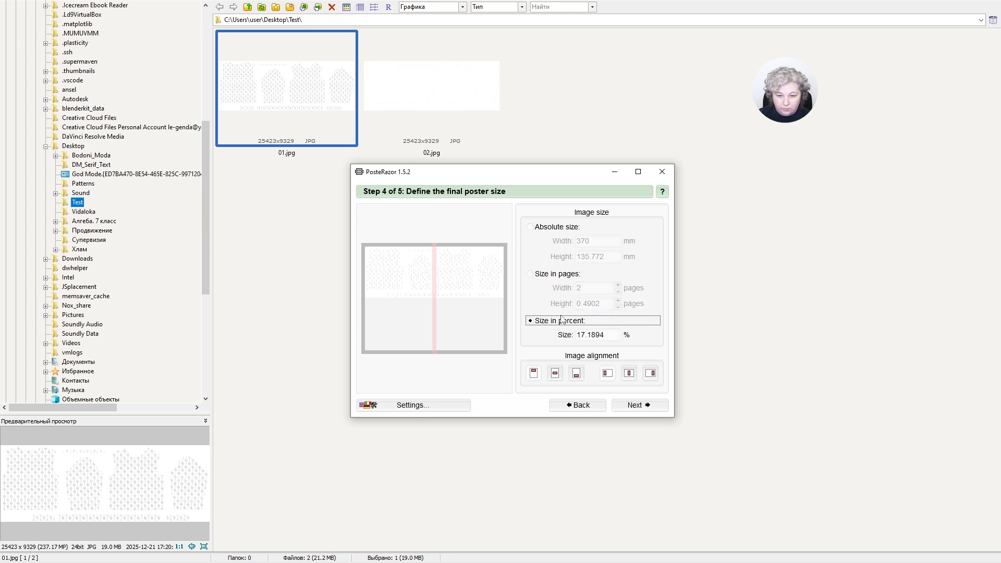
{"action": "left_click", "coordinate": [556, 229]}
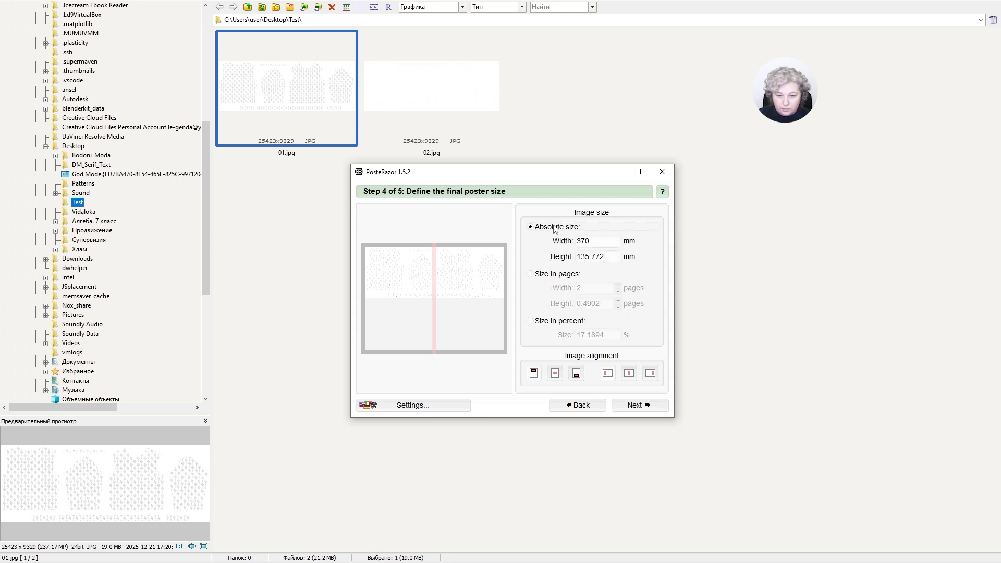
{"action": "left_click", "coordinate": [550, 325]}
{"action": "left_click", "coordinate": [613, 333]}
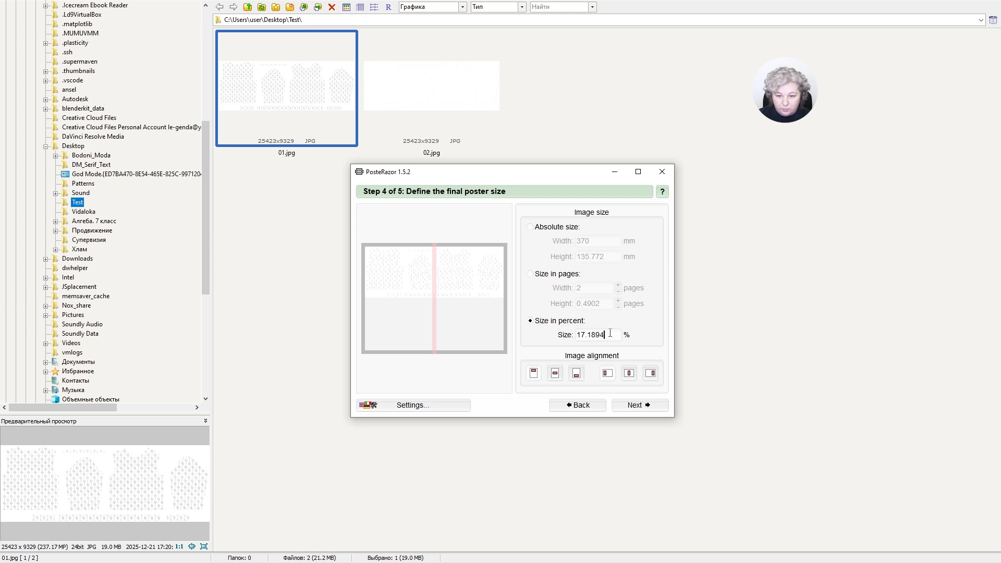
{"action": "left_click_drag", "start_coordinate": [610, 334], "coordinate": [557, 337]}
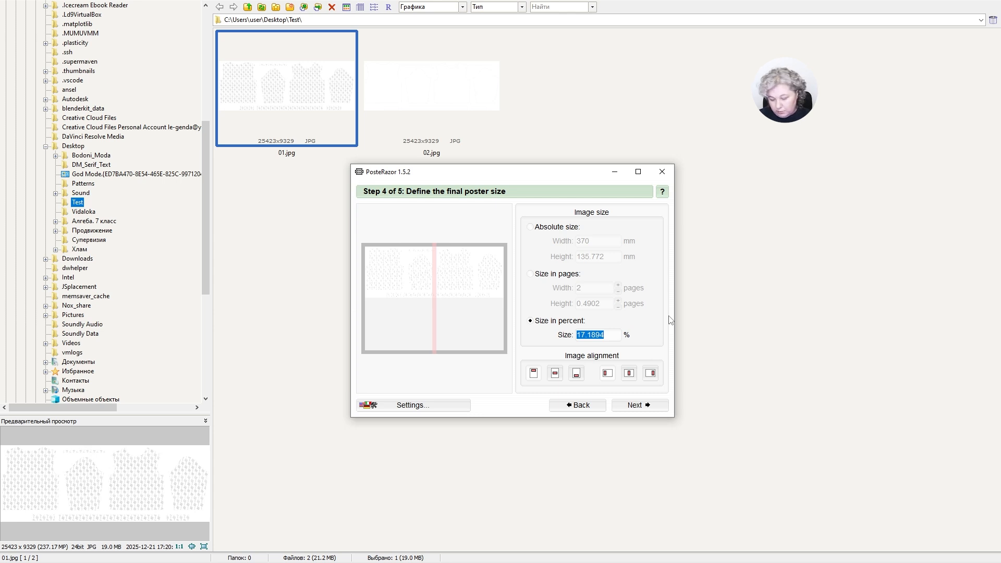
{"action": "type", "text": "100"}
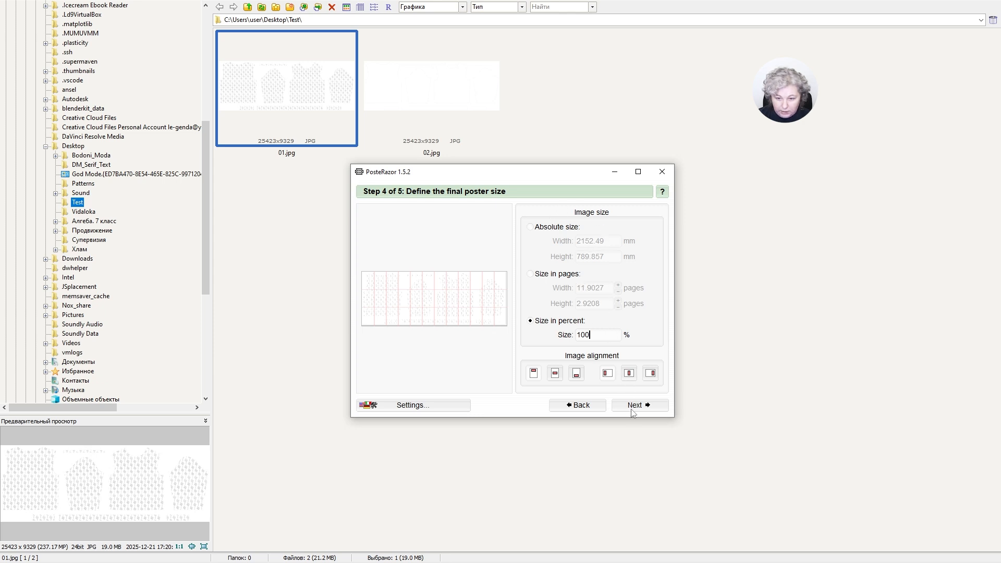
{"action": "left_click", "coordinate": [644, 407]}
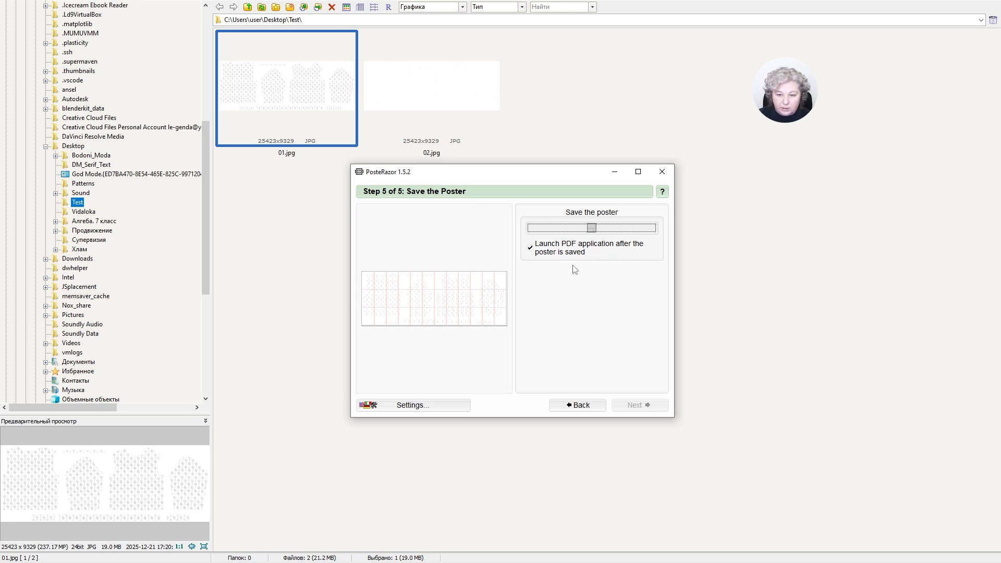
- Try to save the poster as a PDF named 01 in the Test folder on the desktop
{"action": "left_click", "coordinate": [591, 227]}
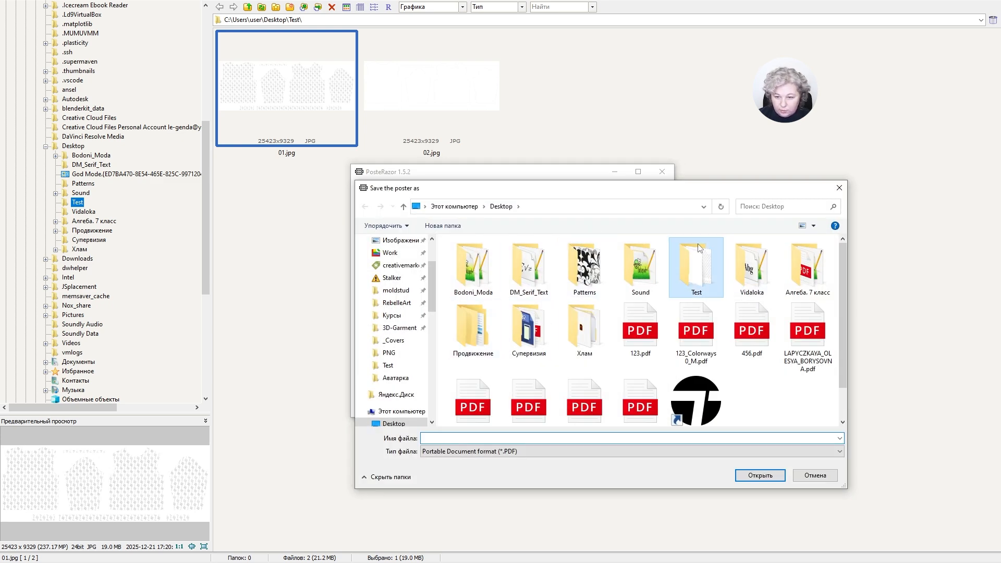
{"action": "double_click", "coordinate": [699, 250]}
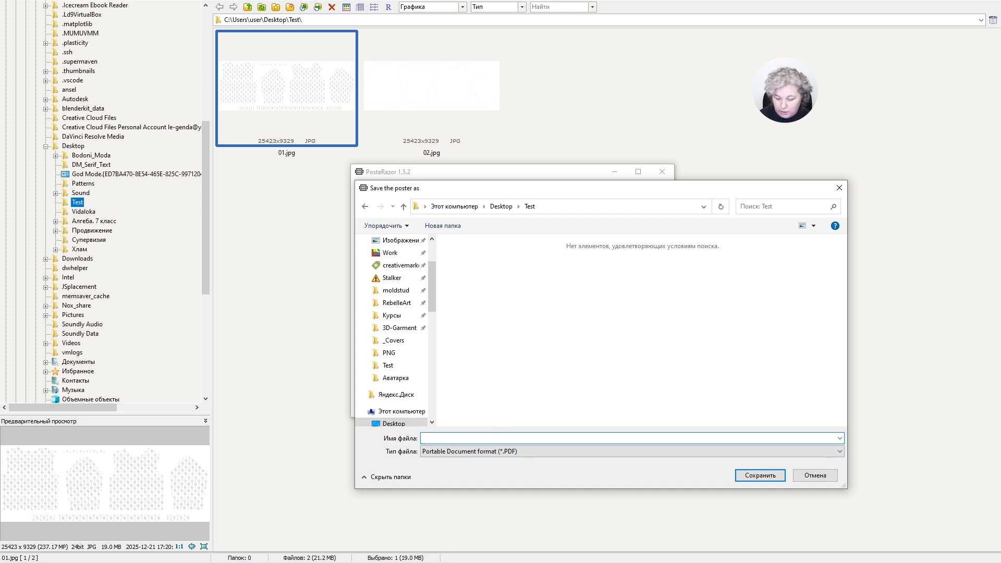
{"action": "type", "text": "01"}
{"action": "key", "text": "Return"}
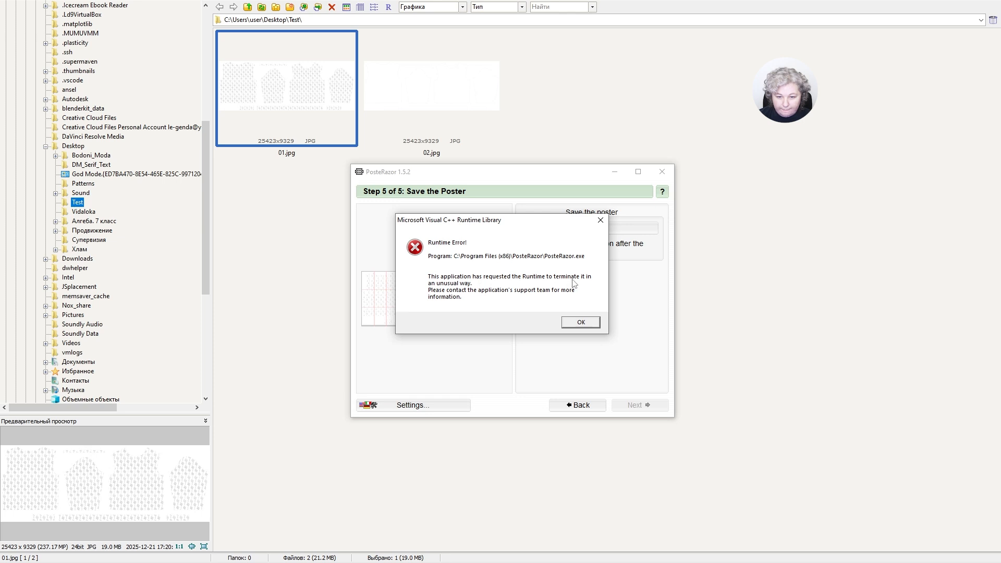
{"action": "left_click", "coordinate": [581, 323]}
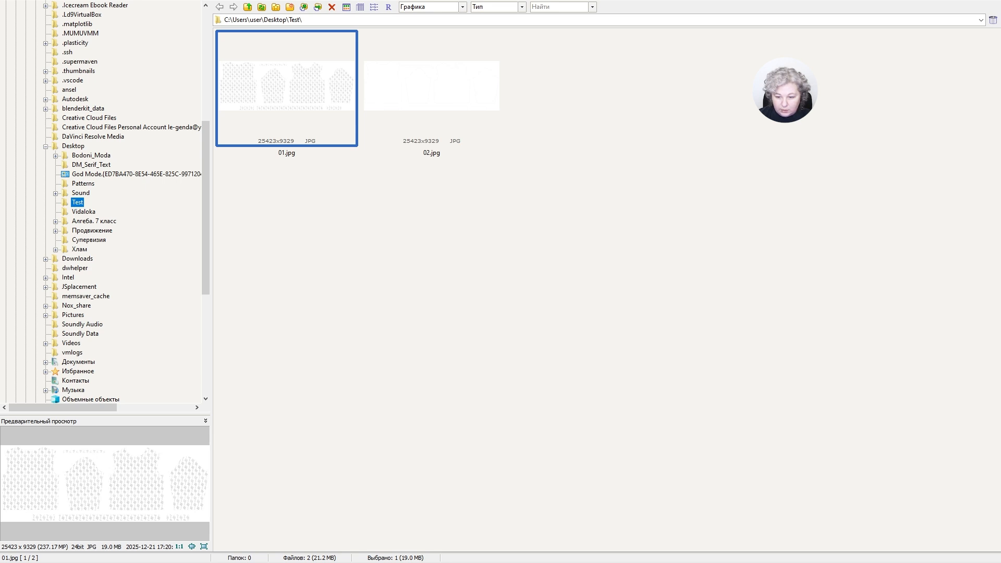
- Reopen PosteRazor and load 01.jpg from the Test folder as the input image again
{"action": "left_click_drag", "start_coordinate": [284, 52], "coordinate": [669, 112]}
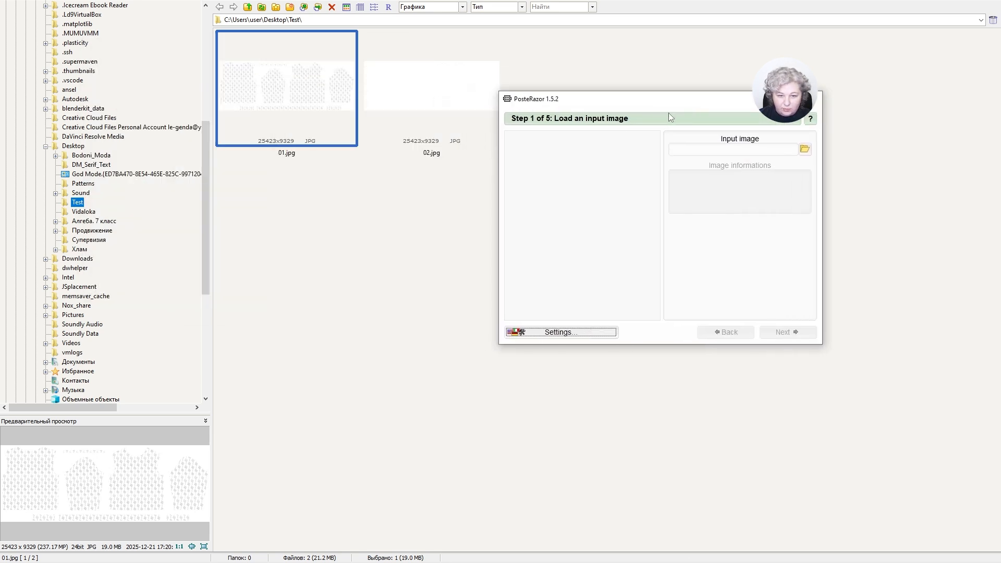
{"action": "left_click_drag", "start_coordinate": [282, 94], "coordinate": [678, 562]}
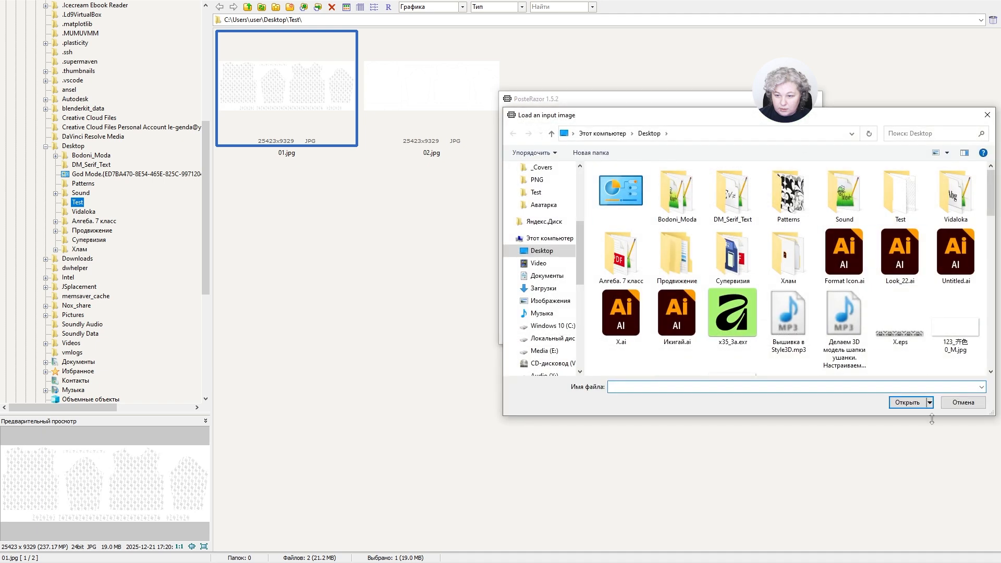
{"action": "left_click", "coordinate": [961, 402]}
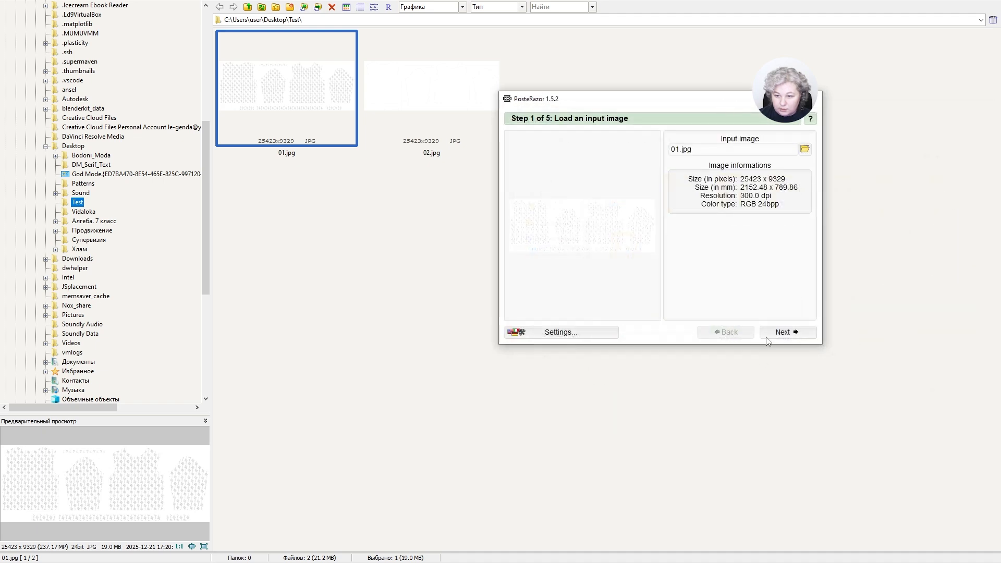
- Use custom 210 × 297 mm paper with 10 mm borders and a 10 mm bottom-right overlap, and proceed to the poster size
{"action": "left_click", "coordinate": [781, 333]}
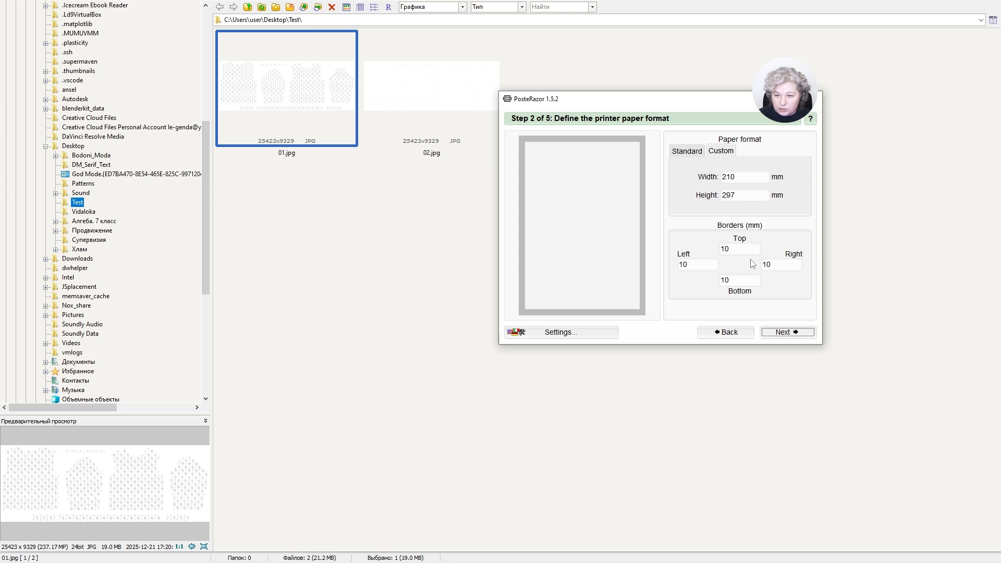
{"action": "left_click", "coordinate": [694, 151]}
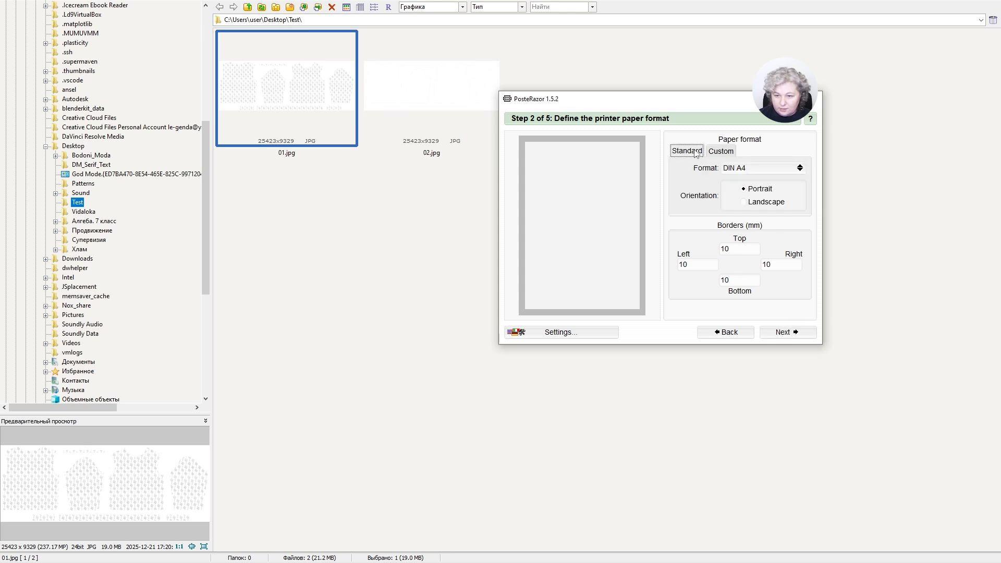
{"action": "left_click", "coordinate": [726, 154]}
{"action": "left_click", "coordinate": [744, 178]}
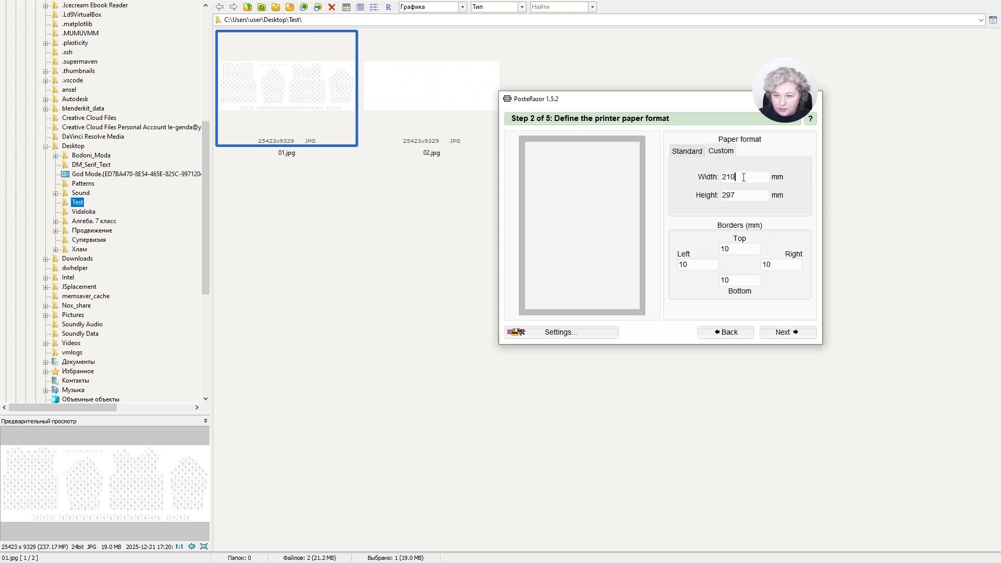
{"action": "left_click", "coordinate": [787, 335]}
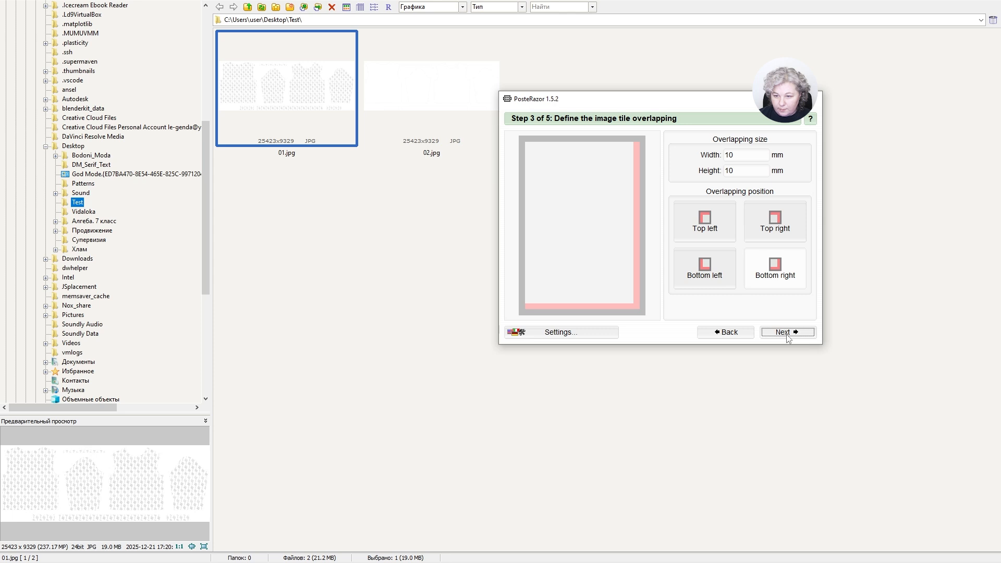
{"action": "left_click", "coordinate": [780, 331]}
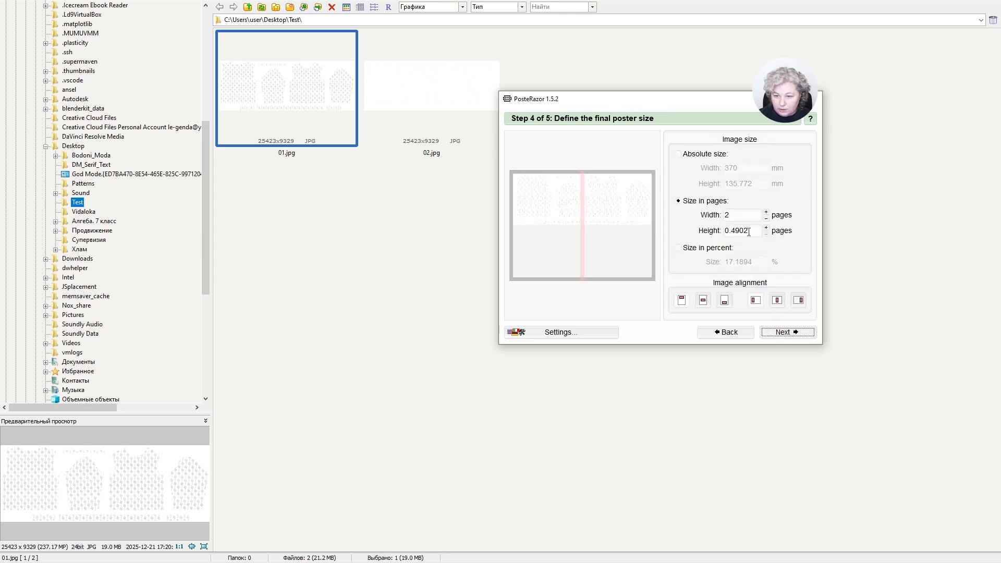
- Set the final poster size to 100 % in percent mode and proceed to saving the poster
{"action": "left_click", "coordinate": [689, 253]}
{"action": "left_click", "coordinate": [759, 261]}
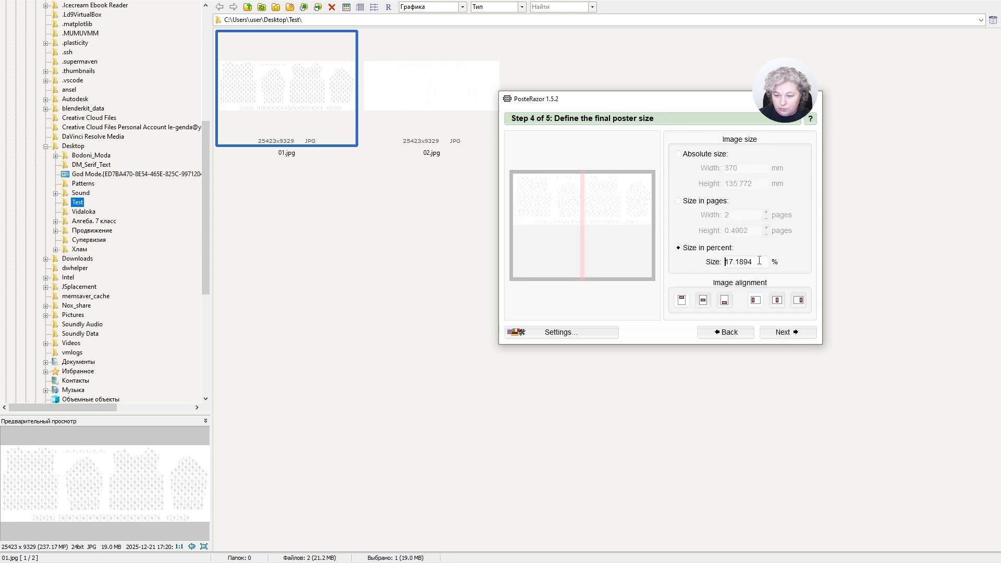
{"action": "type", "text": "10"}
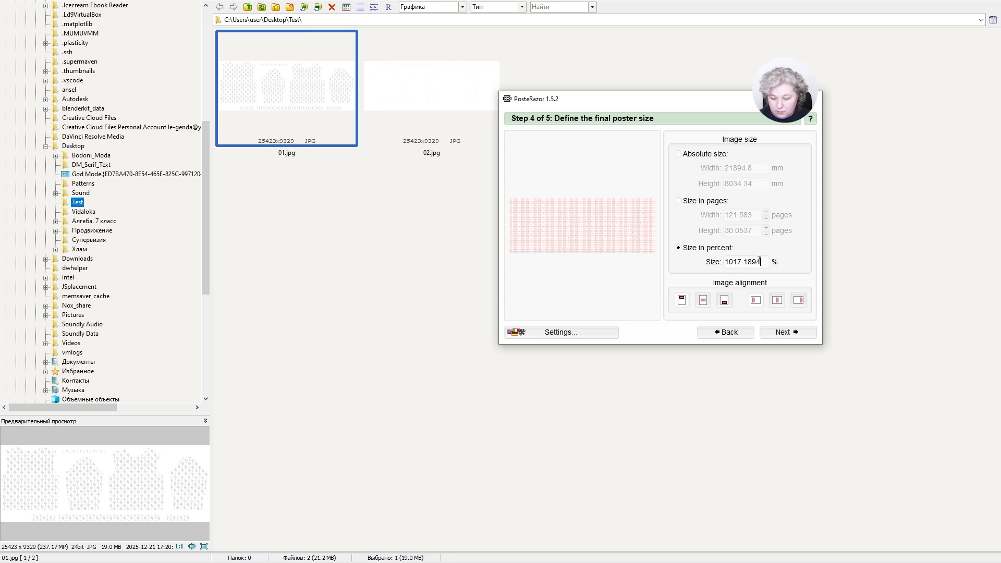
{"action": "double_click", "coordinate": [759, 261]}
{"action": "type", "text": "100"}
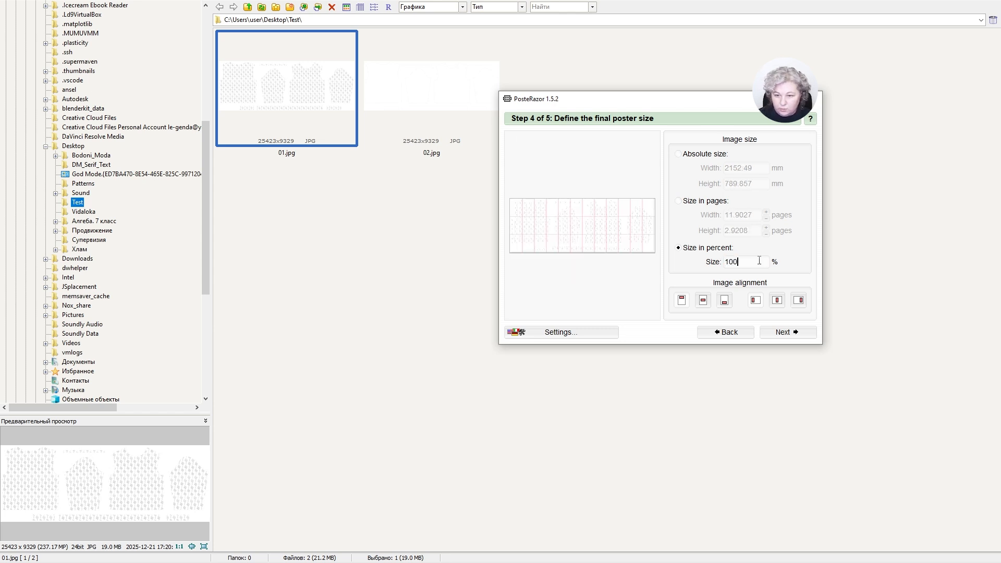
{"action": "left_click", "coordinate": [781, 249]}
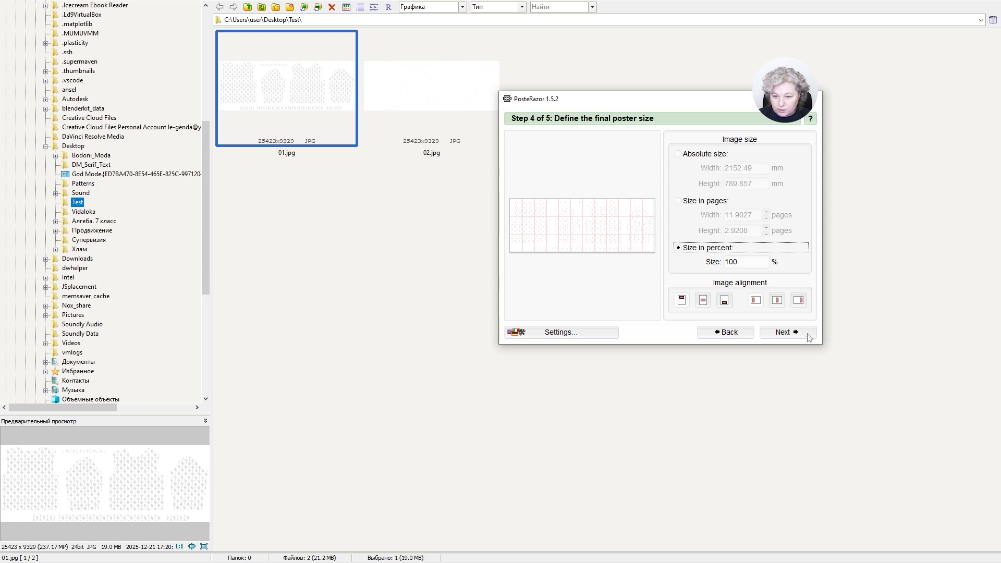
{"action": "left_click", "coordinate": [795, 334]}
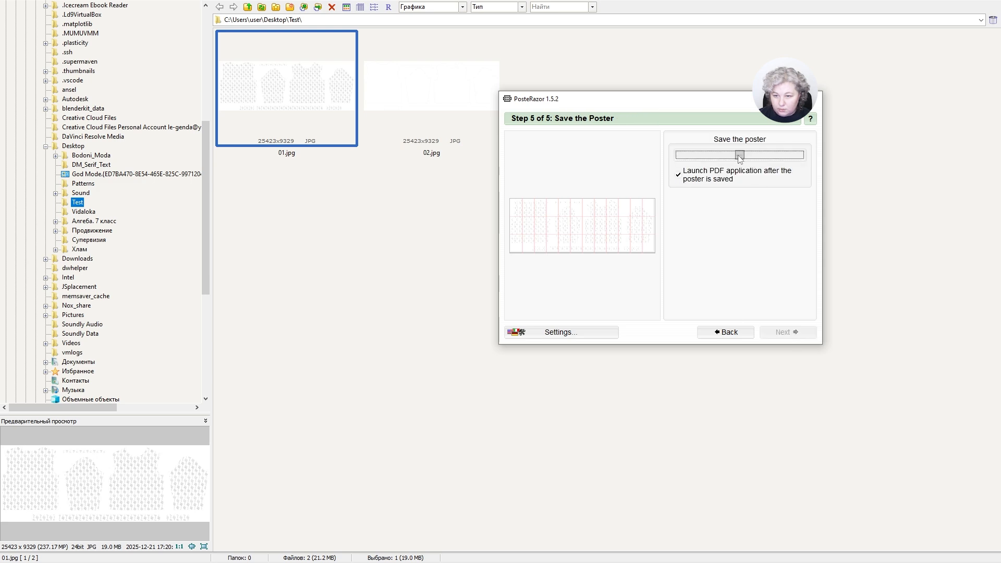
- Try to save the poster as a PDF named 01 in the desktop's Test folder
{"action": "left_click", "coordinate": [740, 157]}
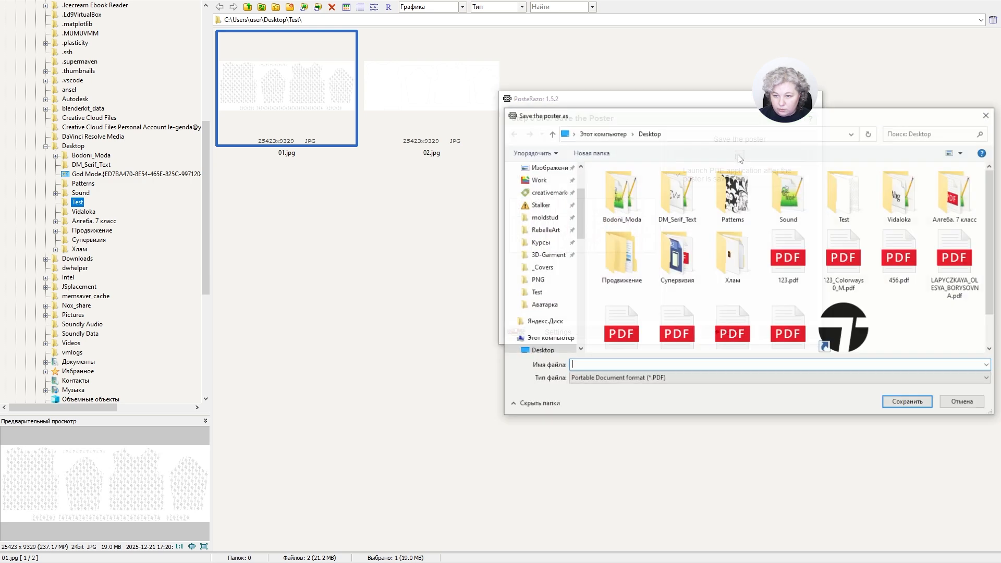
{"action": "double_click", "coordinate": [845, 194]}
{"action": "left_click", "coordinate": [620, 367]}
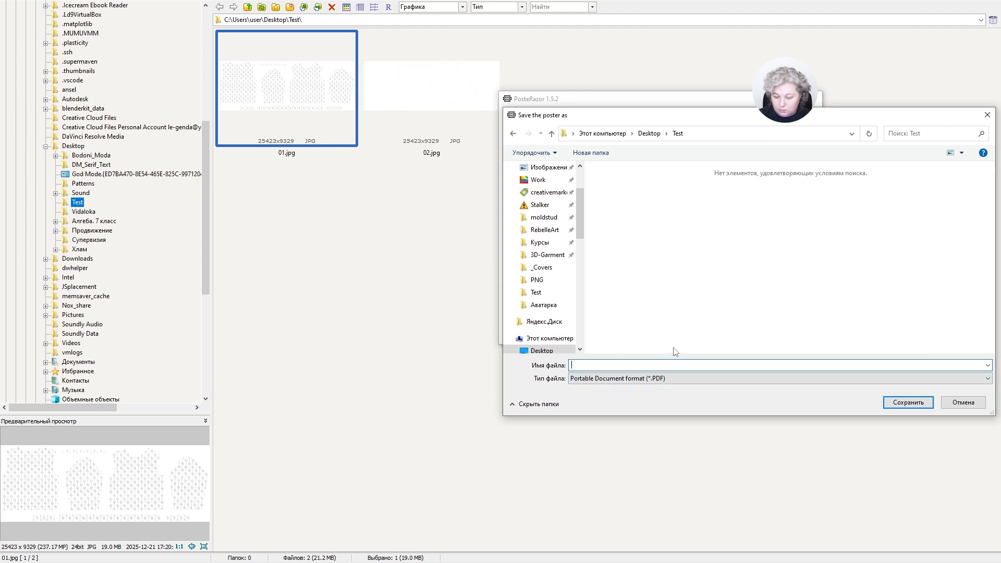
{"action": "type", "text": "01"}
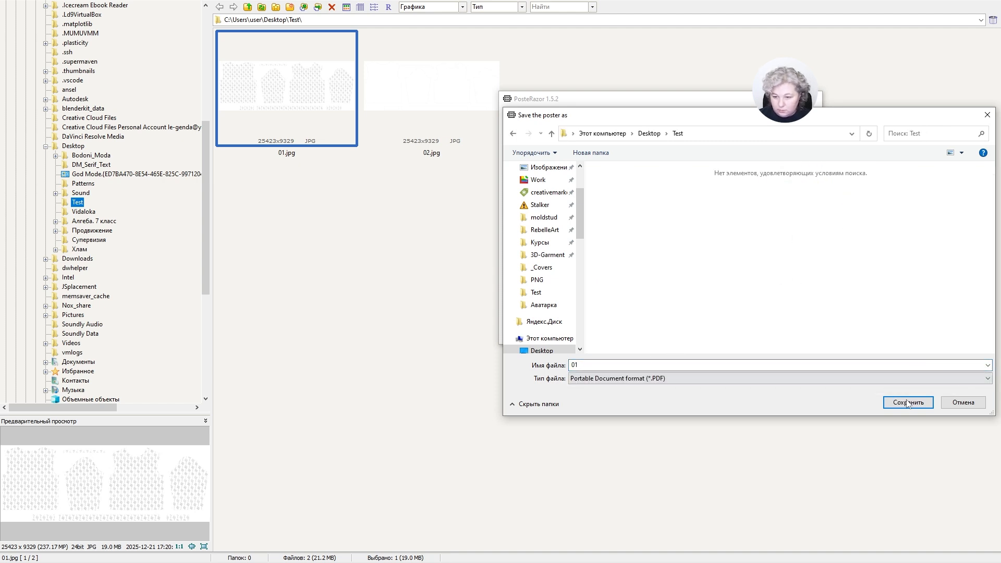
{"action": "left_click", "coordinate": [908, 403]}
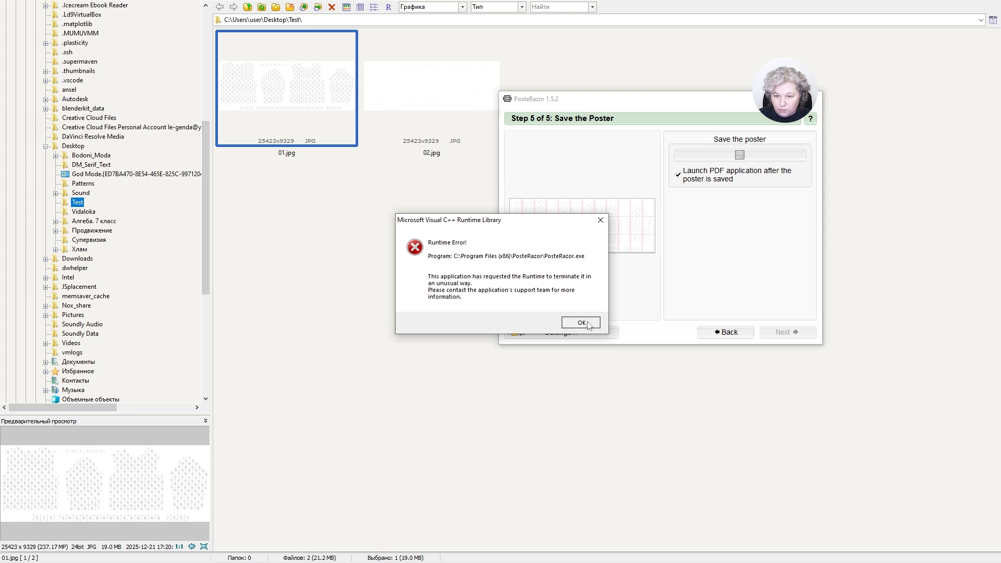
{"action": "left_click", "coordinate": [588, 324]}
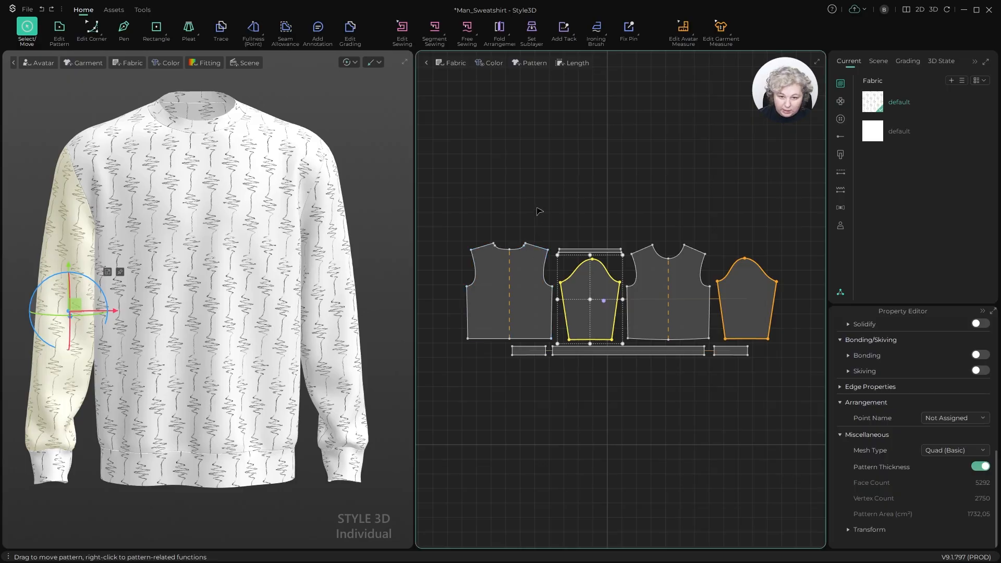
- Switch to Style3D, deselect the pattern piece, start a 2D Snapshot and set its resolution to 72 ppi
{"action": "left_click", "coordinate": [462, 161]}
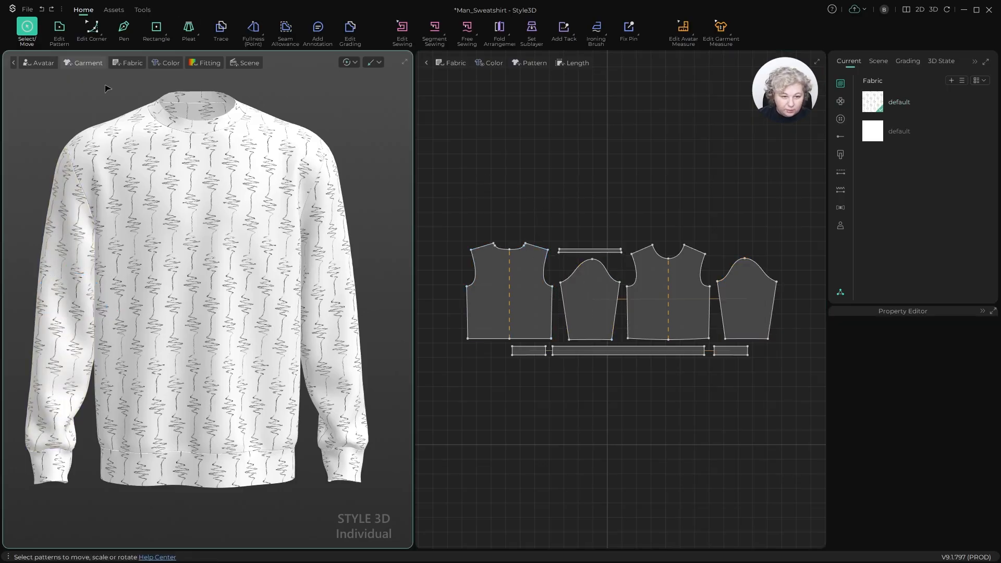
{"action": "left_click", "coordinate": [27, 9]}
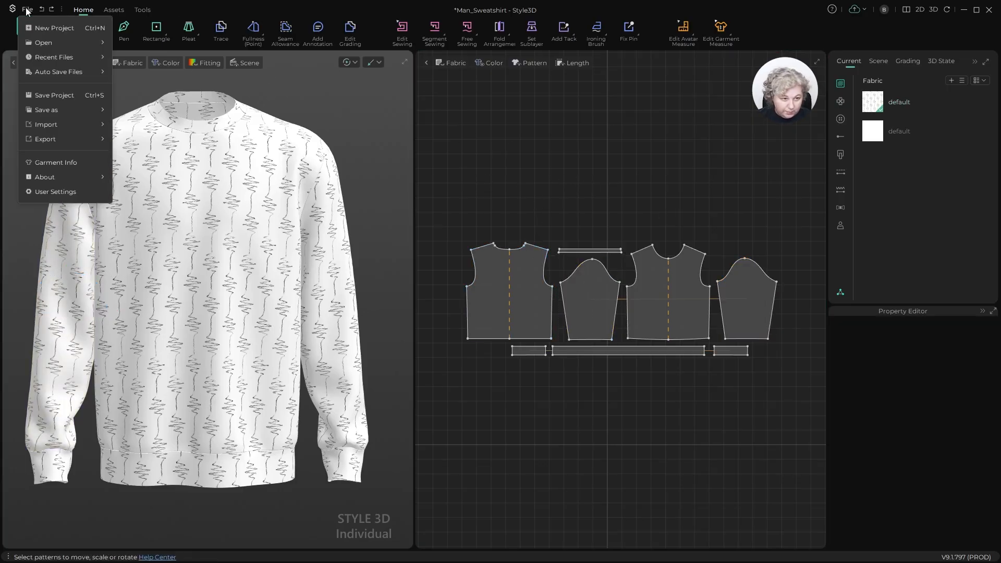
{"action": "left_click", "coordinate": [142, 10]}
{"action": "left_click", "coordinate": [61, 31]}
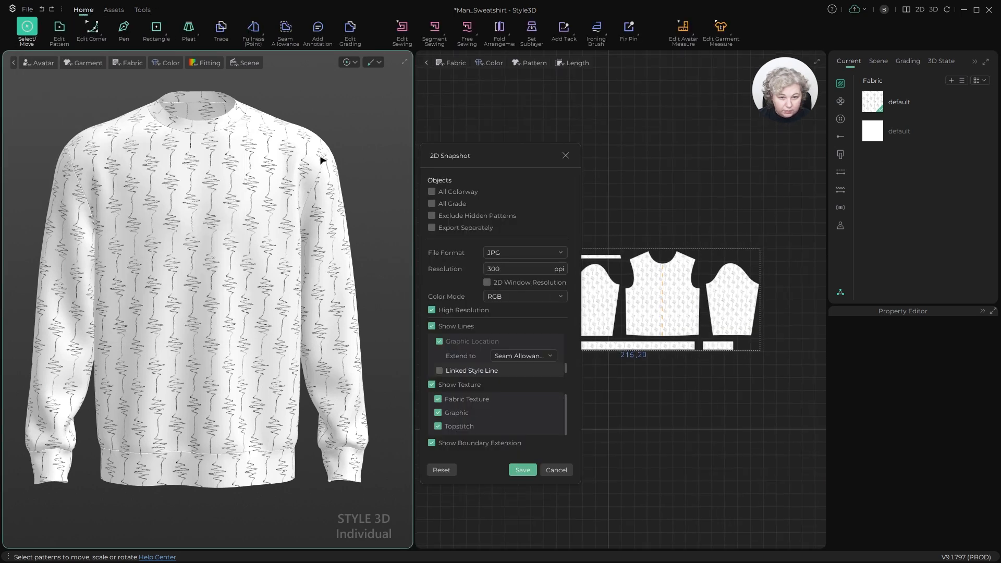
{"action": "double_click", "coordinate": [543, 264]}
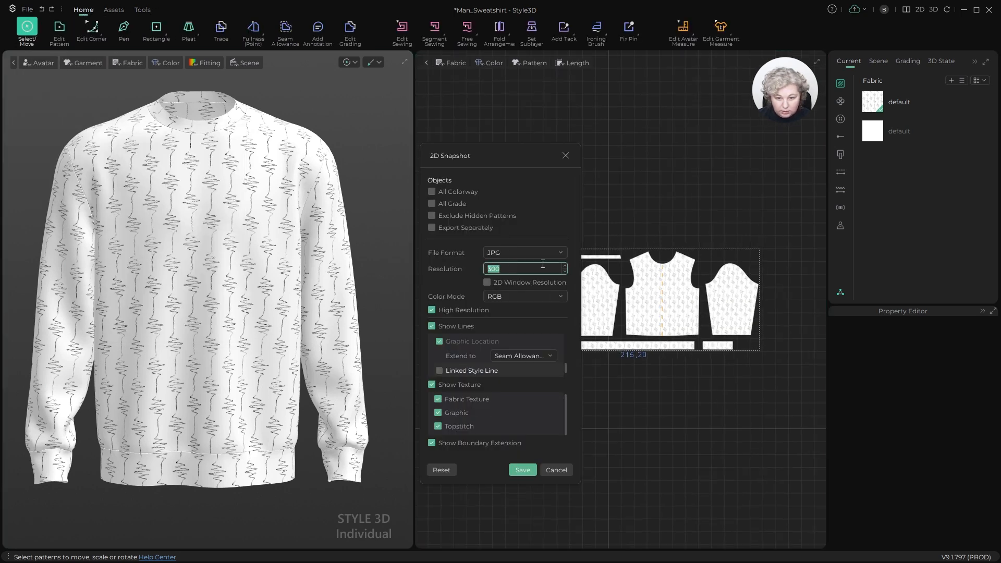
{"action": "type", "text": "72"}
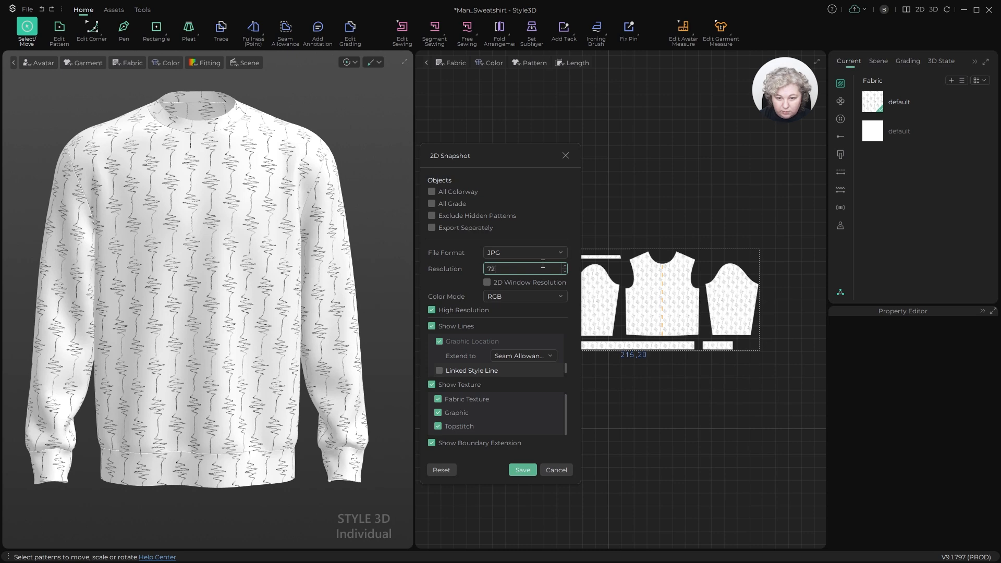
- Save the 2D snapshot in the Test folder as 01.jpg, agreeing to replace the existing file
{"action": "left_click", "coordinate": [533, 471]}
{"action": "left_click", "coordinate": [538, 209]}
{"action": "left_click", "coordinate": [826, 426]}
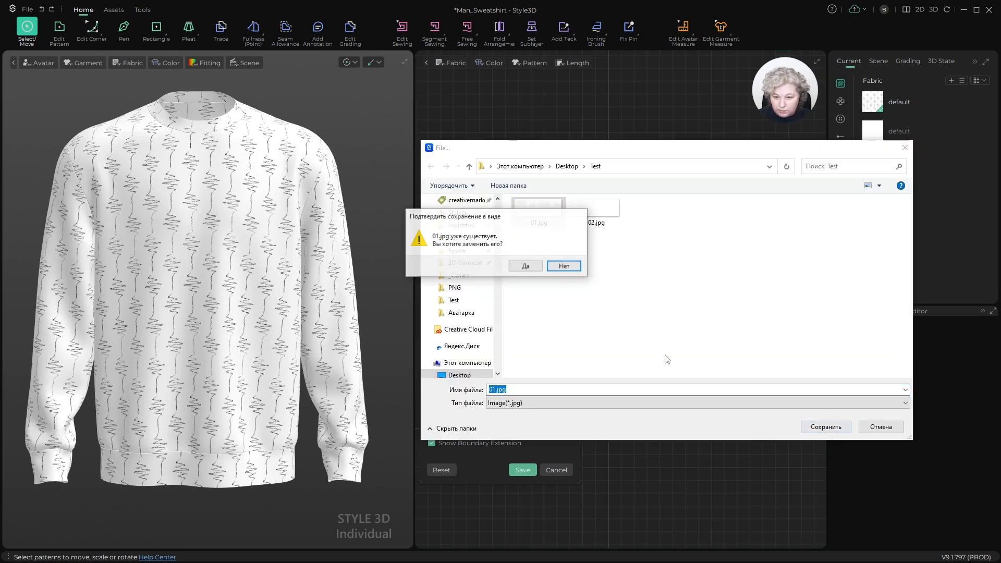
{"action": "left_click", "coordinate": [530, 269]}
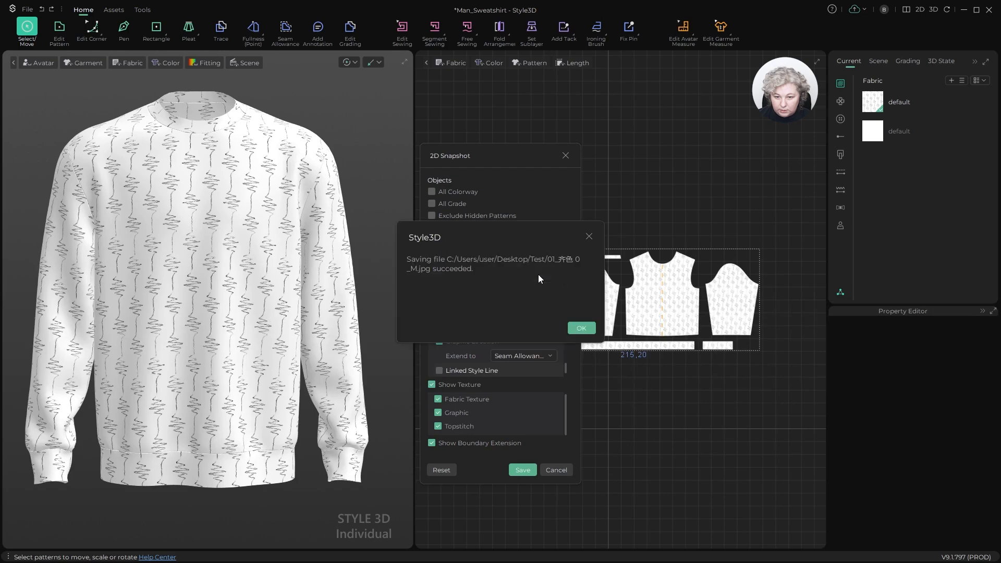
- Switch to the image viewer and try to rename 01_齐色 0_M.jpg as 01
{"action": "key", "text": "alt+Tab"}
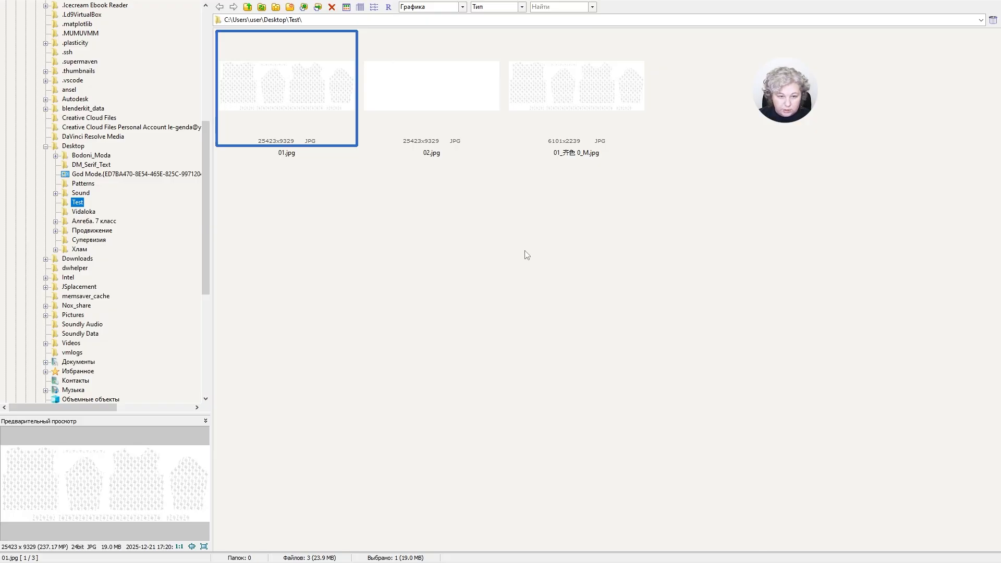
{"action": "left_click", "coordinate": [622, 90]}
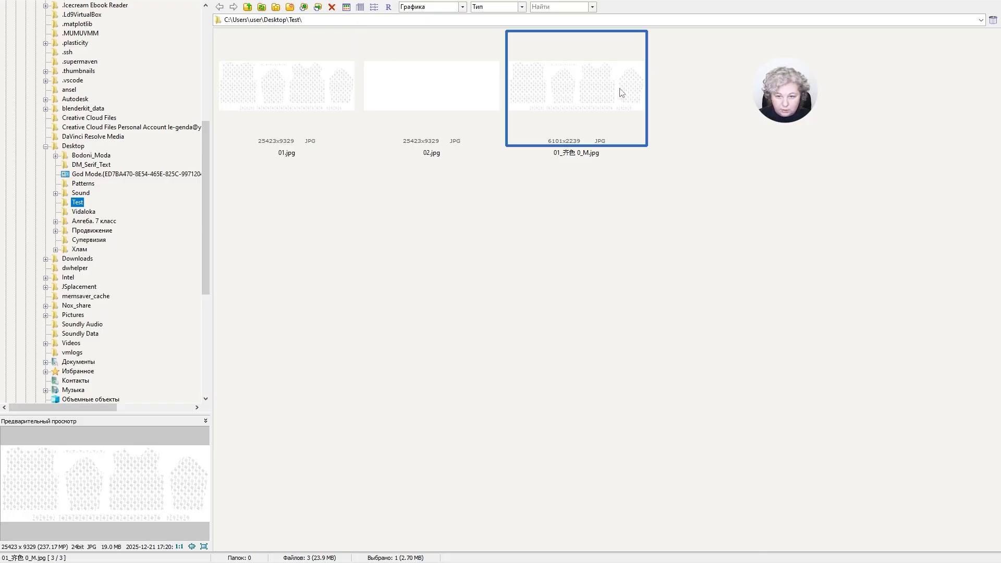
{"action": "key", "text": "F2"}
{"action": "key", "text": "End"}
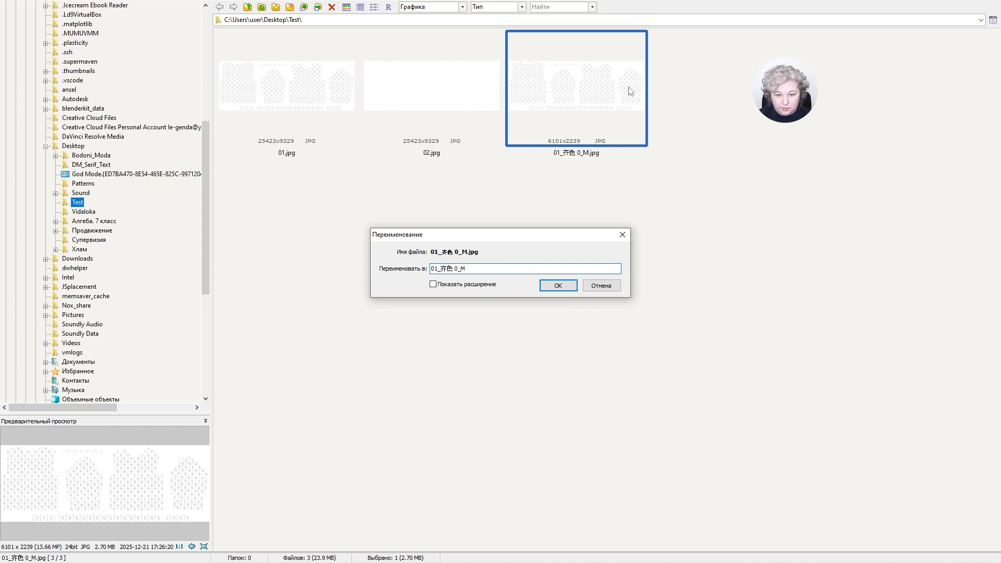
{"action": "key", "text": "shift+Home"}
{"action": "type", "text": "01"}
{"action": "key", "text": "Return"}
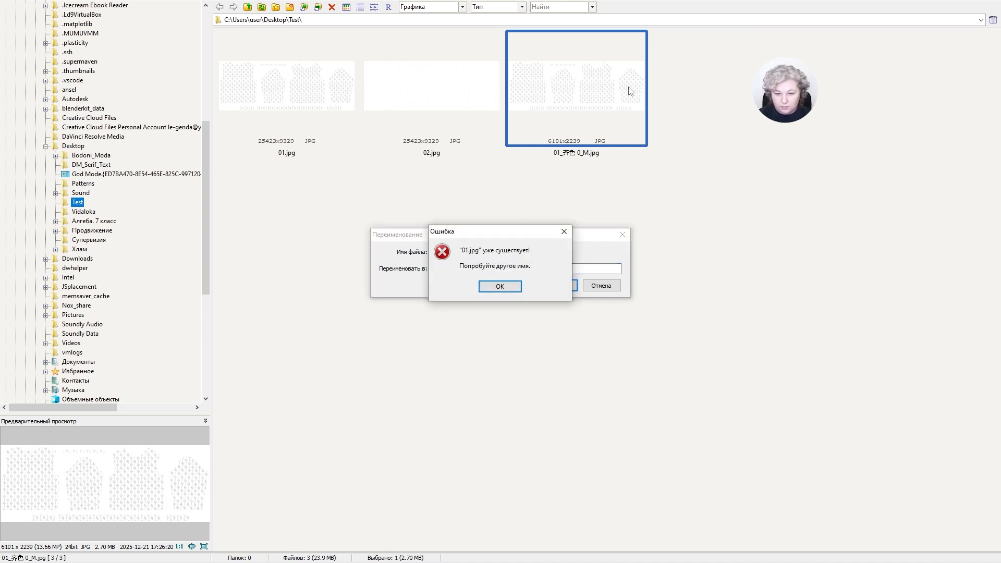
{"action": "key", "text": "Return"}
{"action": "key", "text": "Escape"}
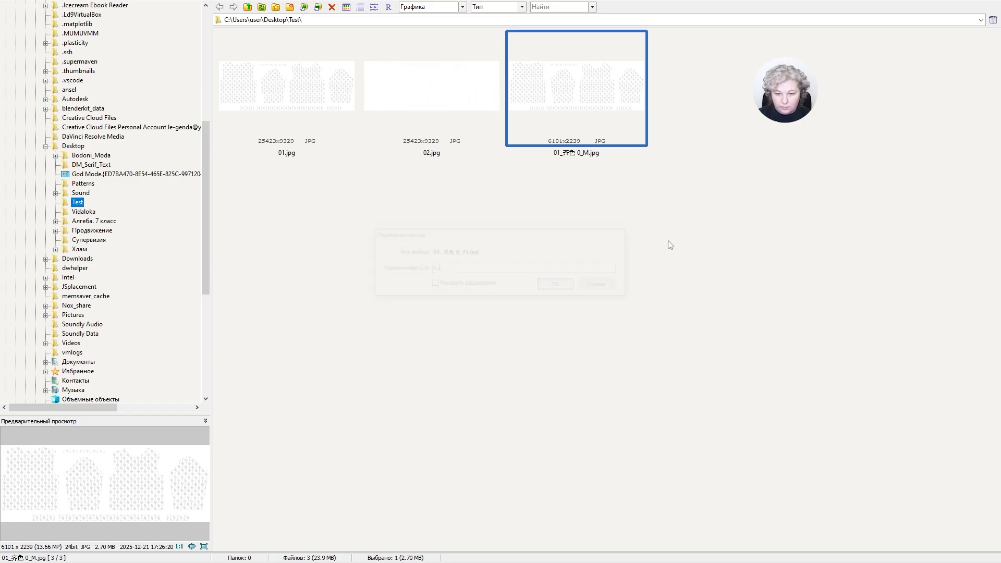
- Switch to Total Commander and rename 01_齐色 0_M.jpg as 01, replacing the existing 01.jpg
{"action": "key", "text": "alt+Tab"}
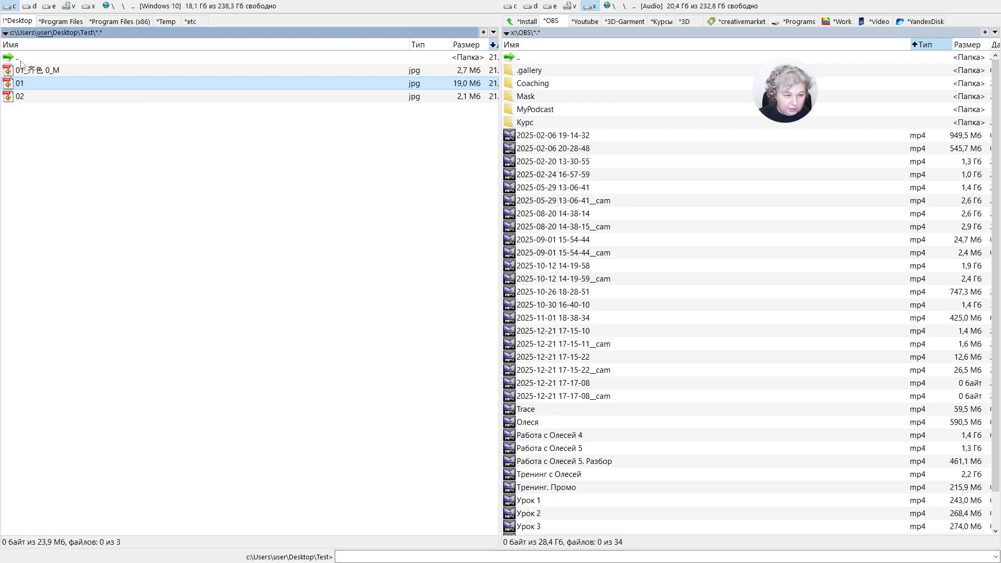
{"action": "left_click", "coordinate": [34, 74]}
{"action": "key", "text": "F2"}
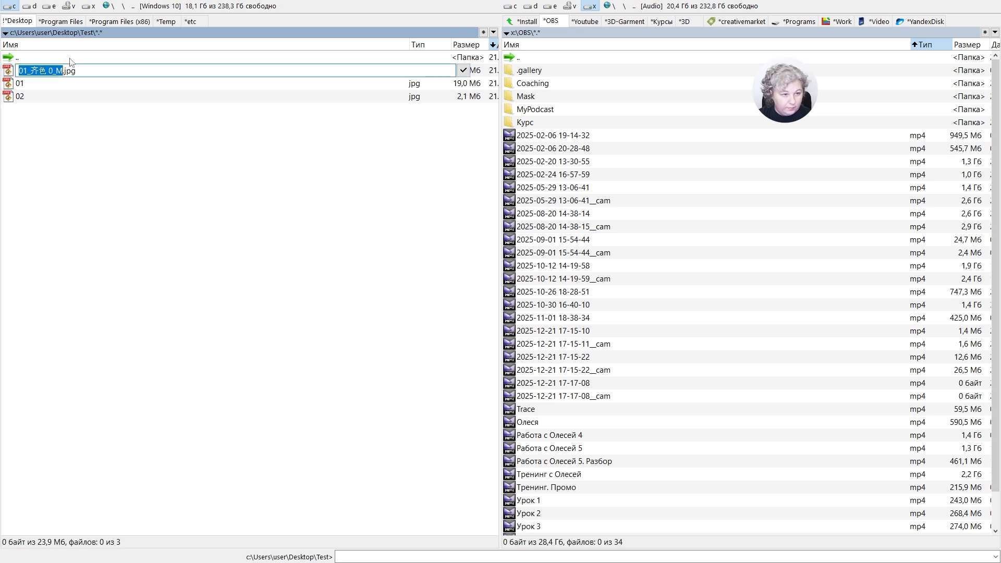
{"action": "type", "text": "01"}
{"action": "key", "text": "Return"}
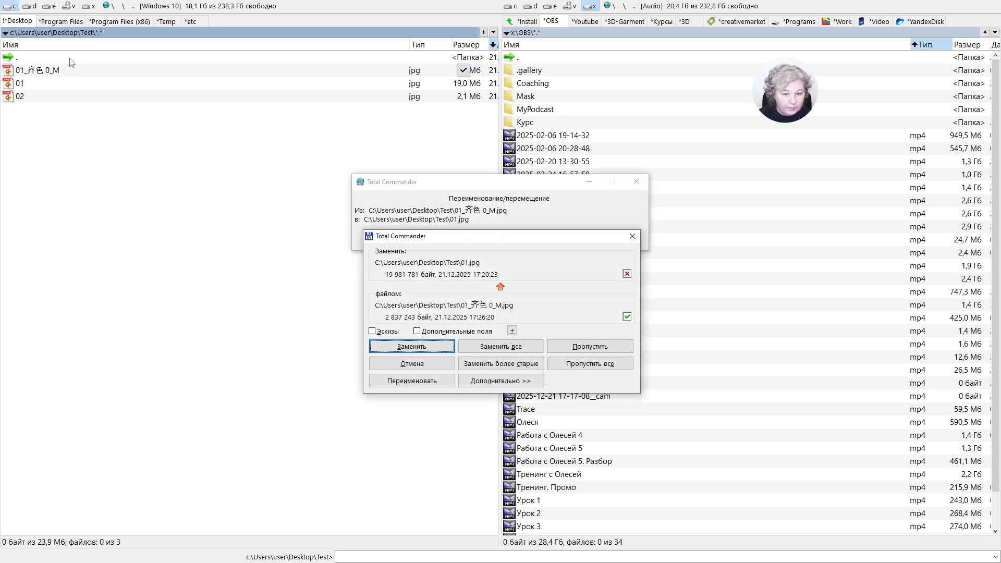
{"action": "key", "text": "Return"}
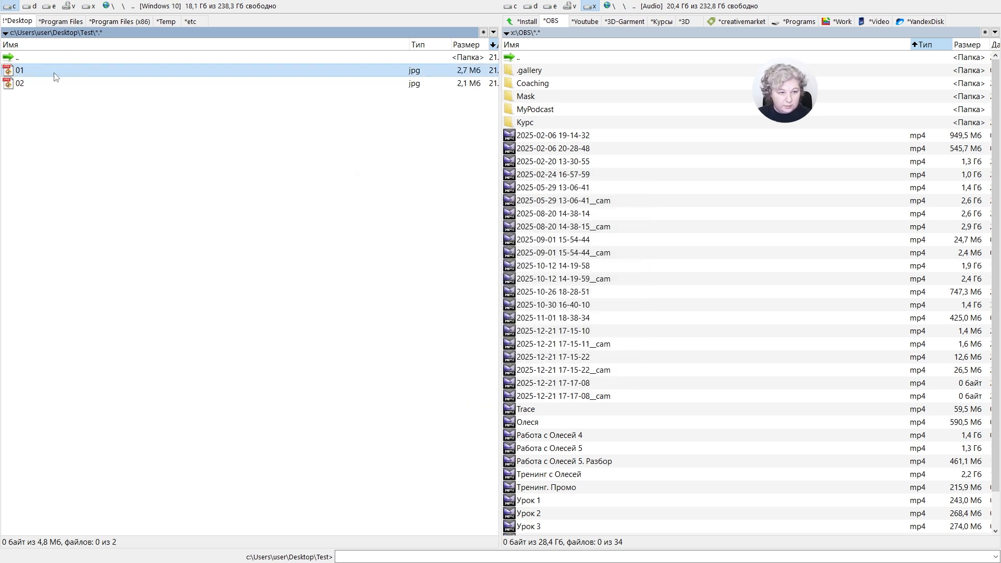
- Open 01.jpg in the image viewer and adjust its lighting: contrast 100, saturation -100, shadows -100 and highlights -100
{"action": "double_click", "coordinate": [56, 76]}
{"action": "left_click", "coordinate": [492, 190]}
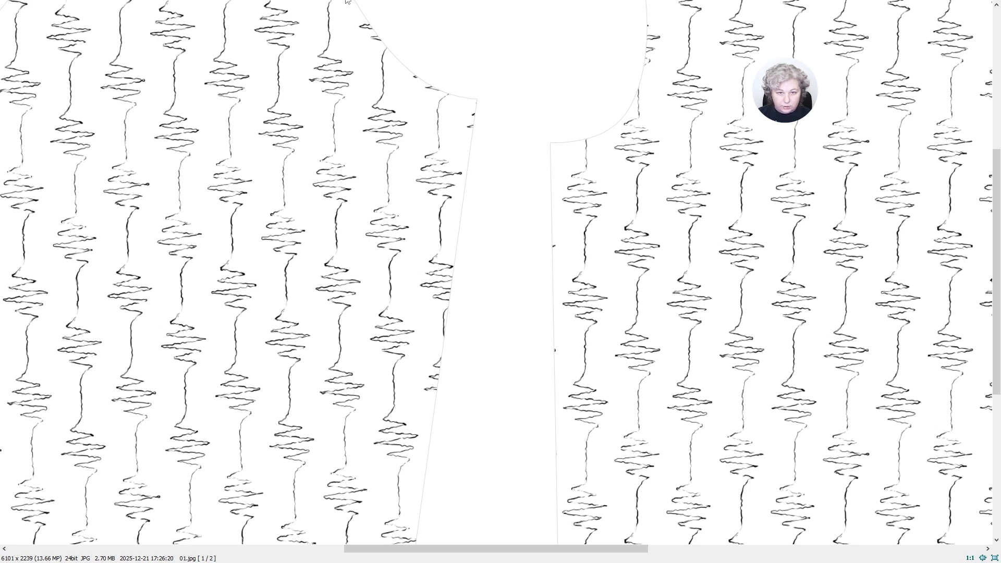
{"action": "key", "text": "ctrl+l"}
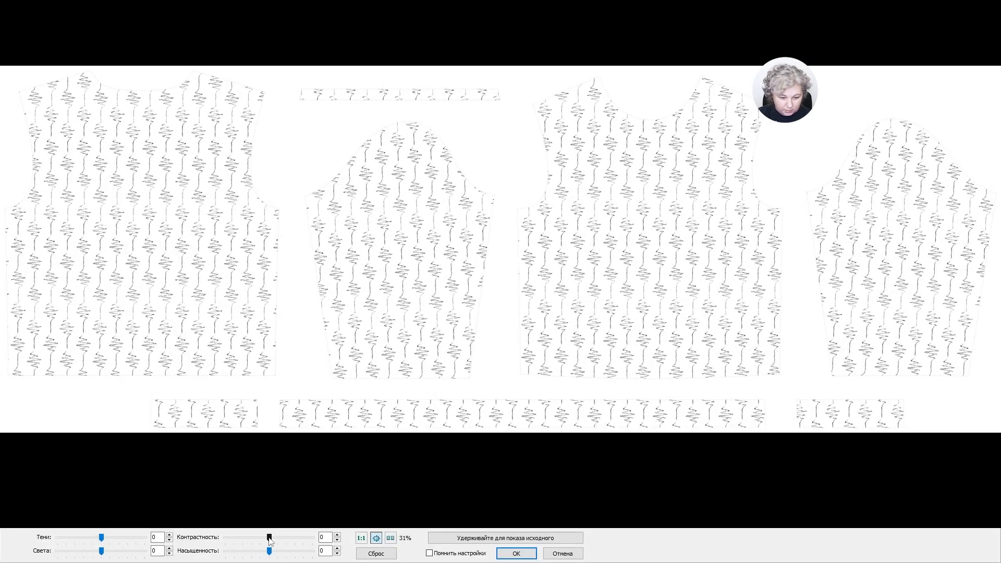
{"action": "left_click_drag", "start_coordinate": [269, 538], "coordinate": [225, 551]}
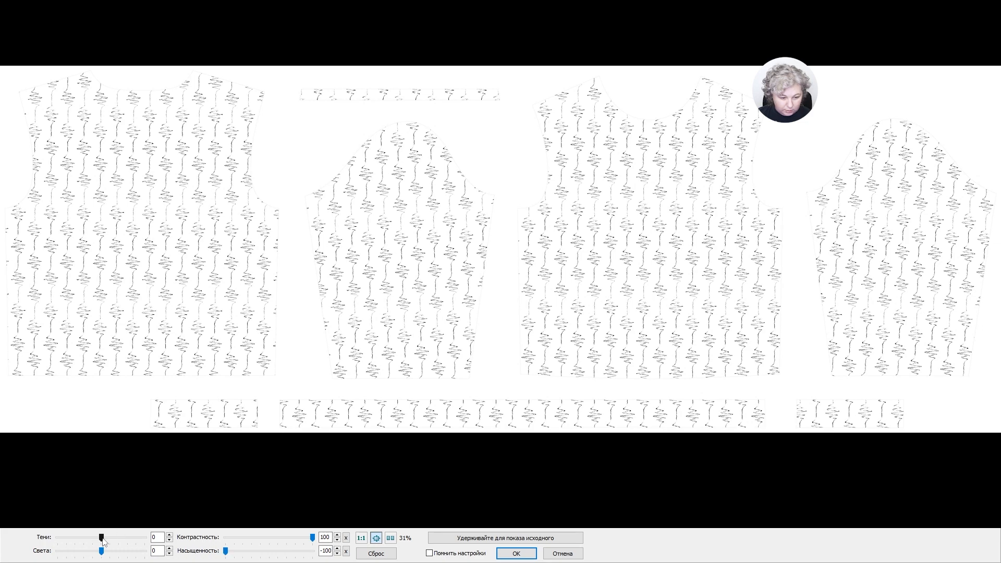
{"action": "left_click_drag", "start_coordinate": [101, 538], "coordinate": [58, 551]}
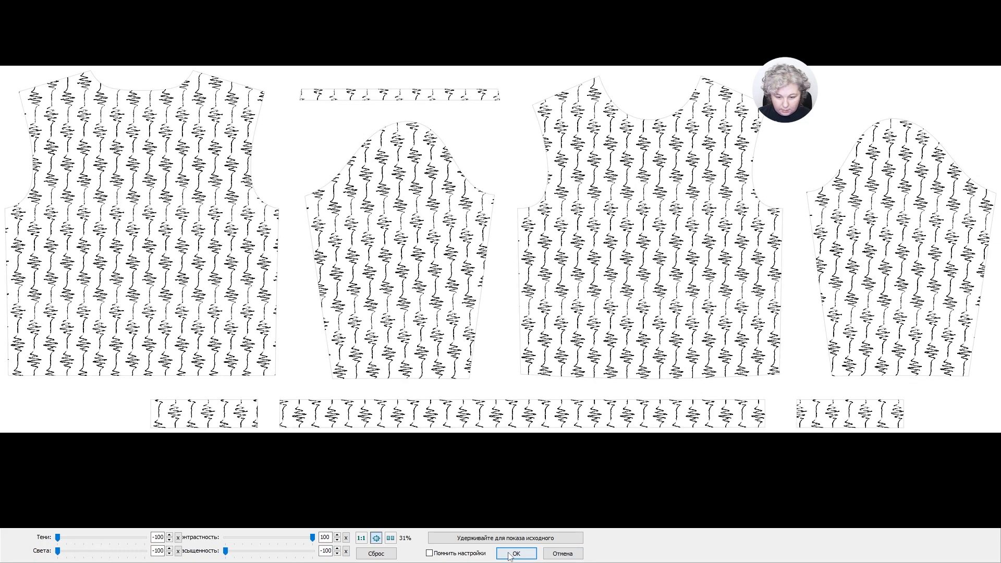
{"action": "left_click", "coordinate": [516, 553]}
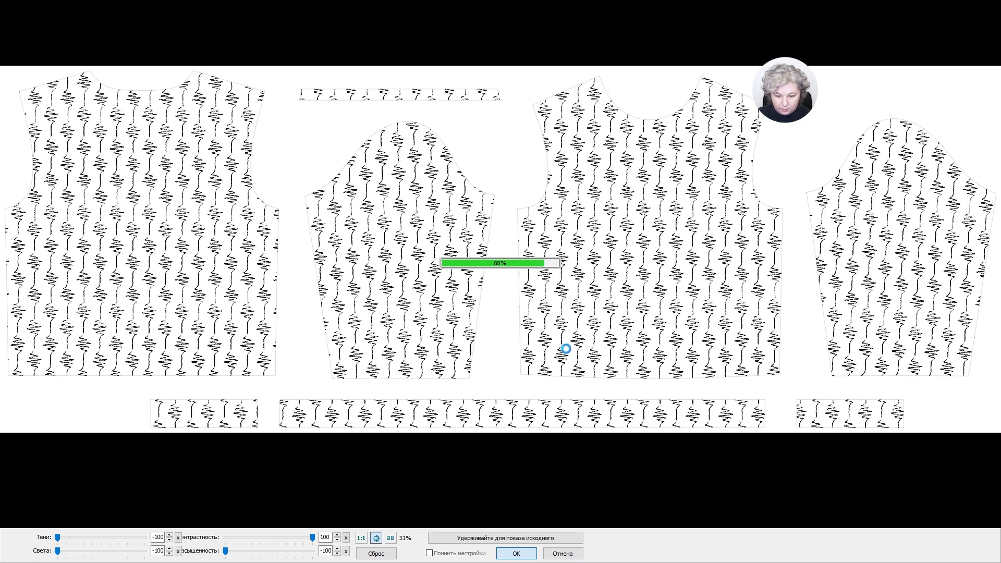
- Save the adjusted image as a JPEG over 01.jpg in the Test folder
{"action": "key", "text": "ctrl+shift+s"}
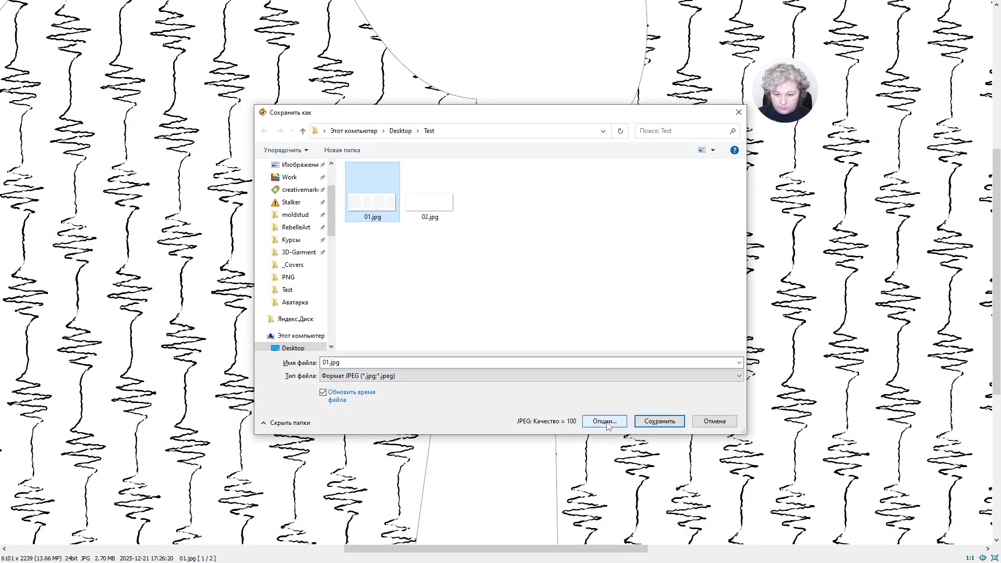
{"action": "left_click", "coordinate": [658, 425]}
{"action": "left_click", "coordinate": [477, 292]}
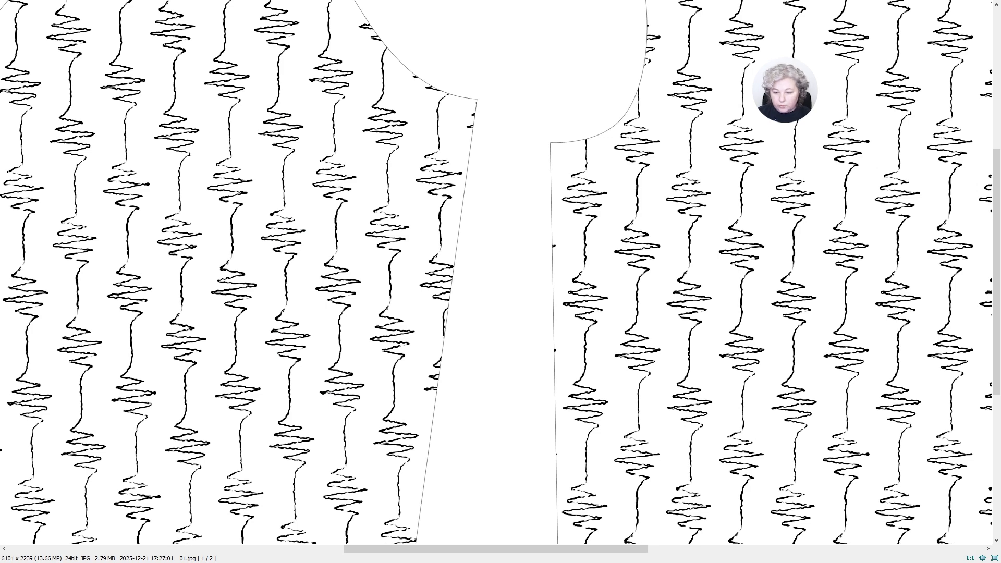
- Switch to PosteRazor and load 01.jpg from the Desktop's Test folder as the input image
{"action": "key", "text": "alt+Tab"}
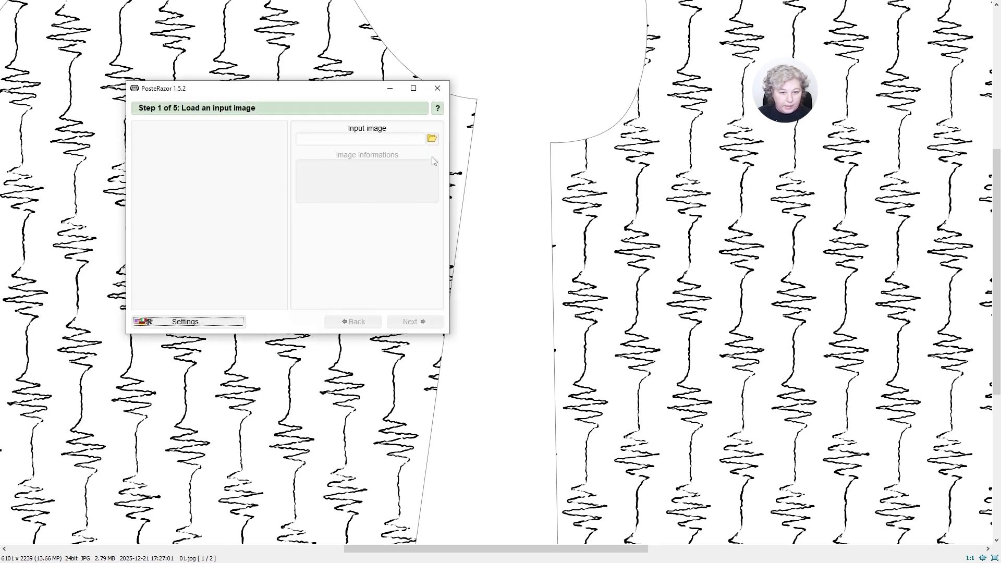
{"action": "left_click", "coordinate": [432, 139]}
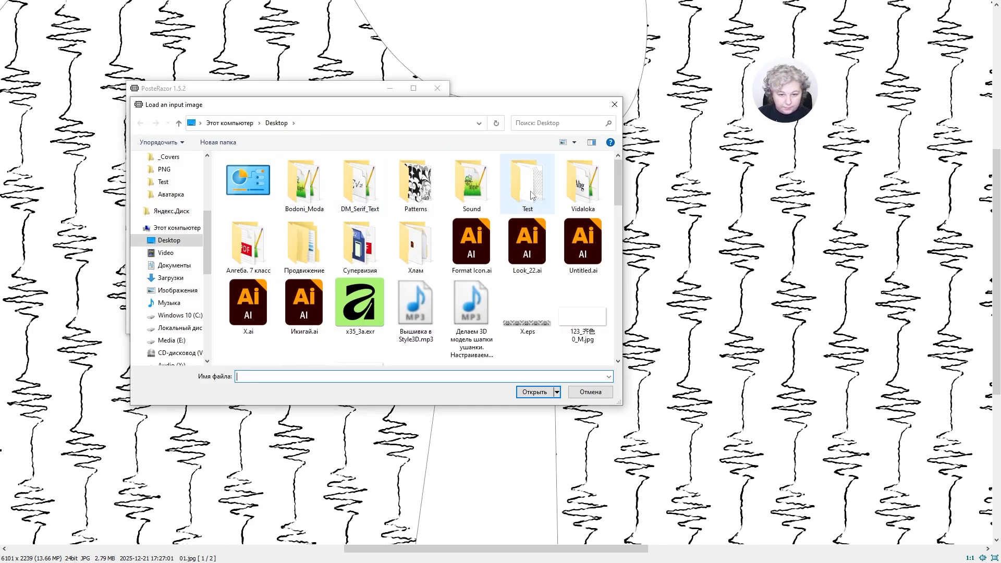
{"action": "double_click", "coordinate": [531, 196]}
{"action": "left_click", "coordinate": [262, 174]}
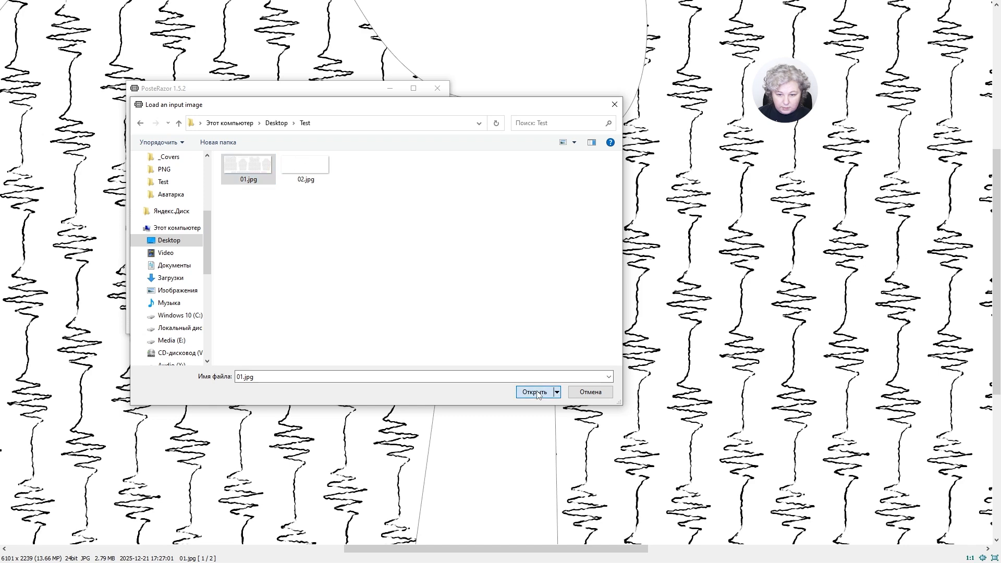
{"action": "left_click", "coordinate": [534, 392]}
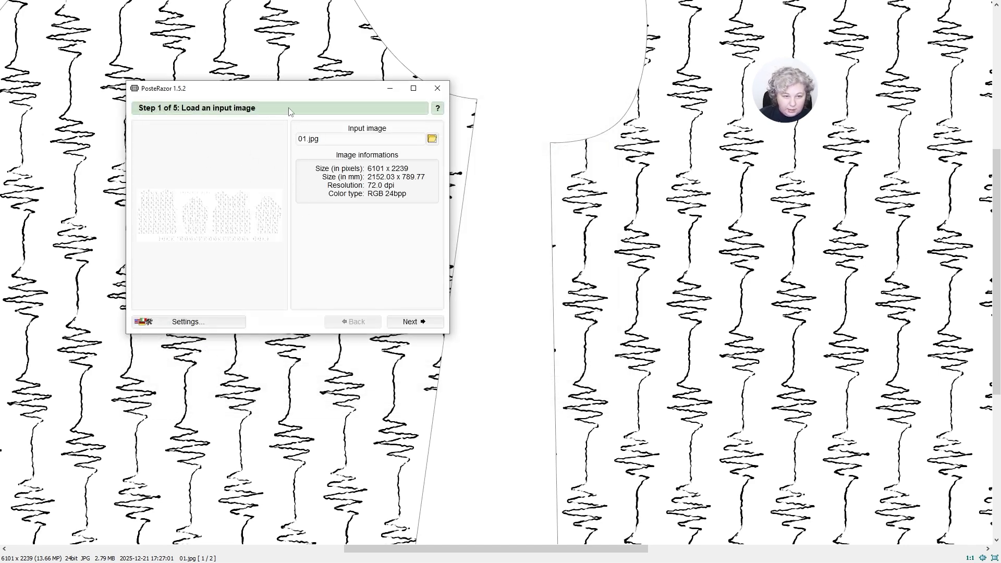
{"action": "left_click_drag", "start_coordinate": [283, 91], "coordinate": [525, 136]}
- Accept the 210 × 297 mm paper with 10 mm borders and the existing overlap settings, and set the poster size to 100 percent
{"action": "left_click", "coordinate": [651, 368]}
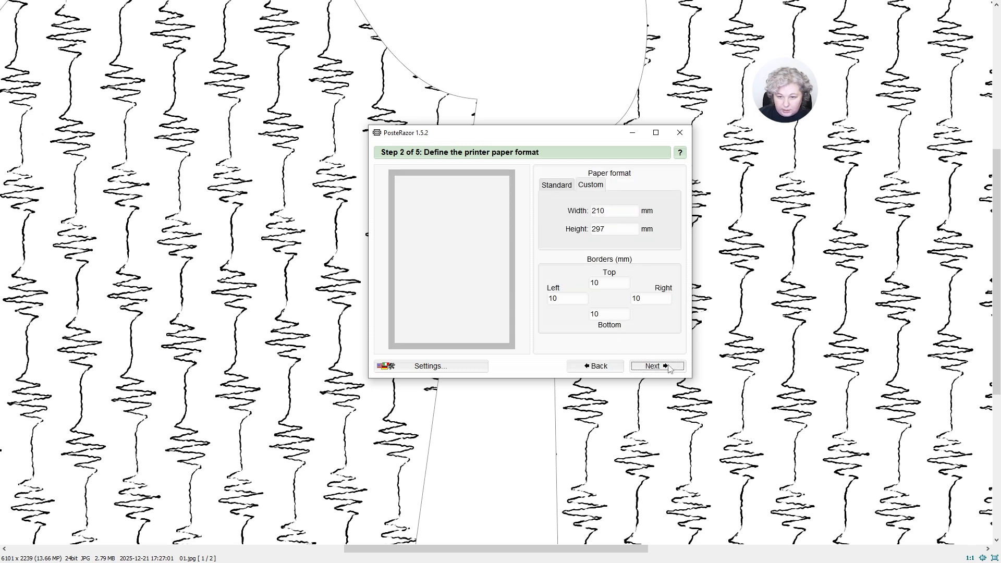
{"action": "left_click", "coordinate": [653, 366]}
{"action": "left_click", "coordinate": [665, 366]}
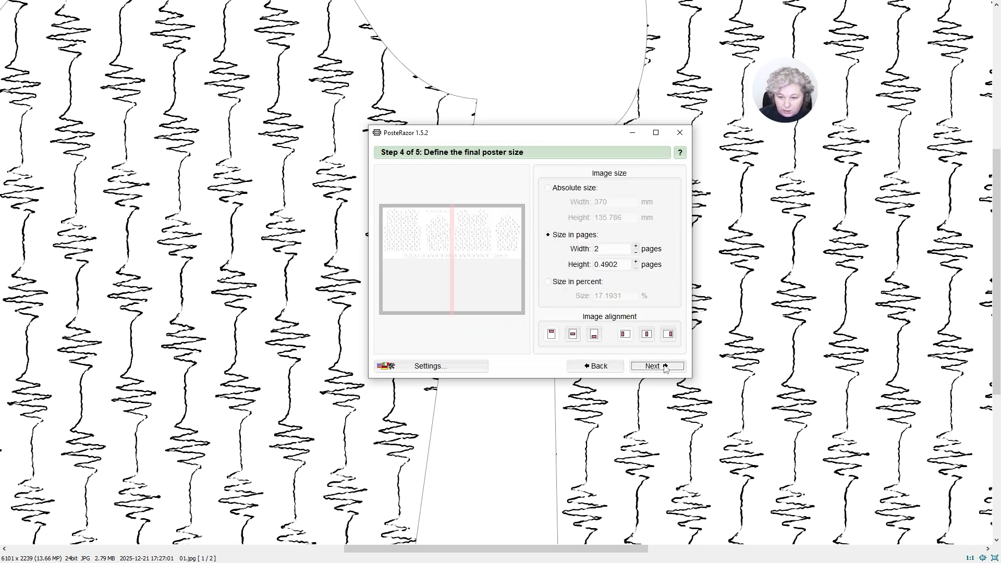
{"action": "left_click", "coordinate": [563, 283]}
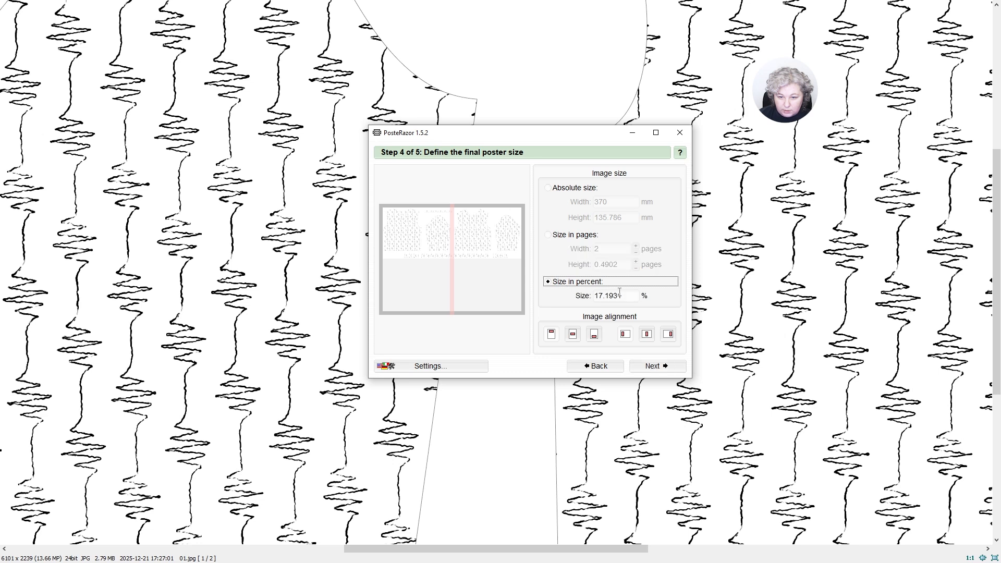
{"action": "left_click", "coordinate": [624, 296]}
{"action": "key", "text": "ctrl+a"}
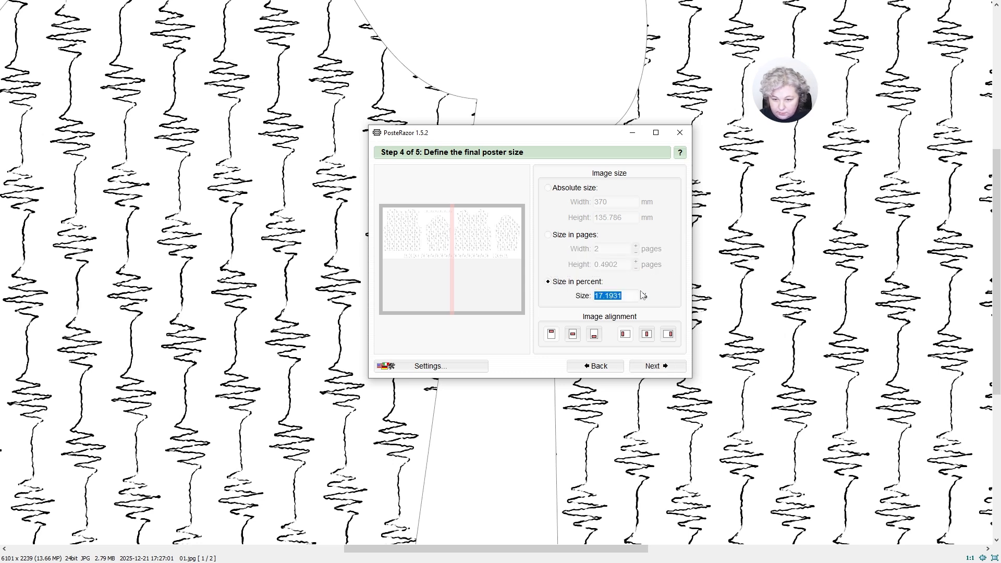
{"action": "type", "text": "100"}
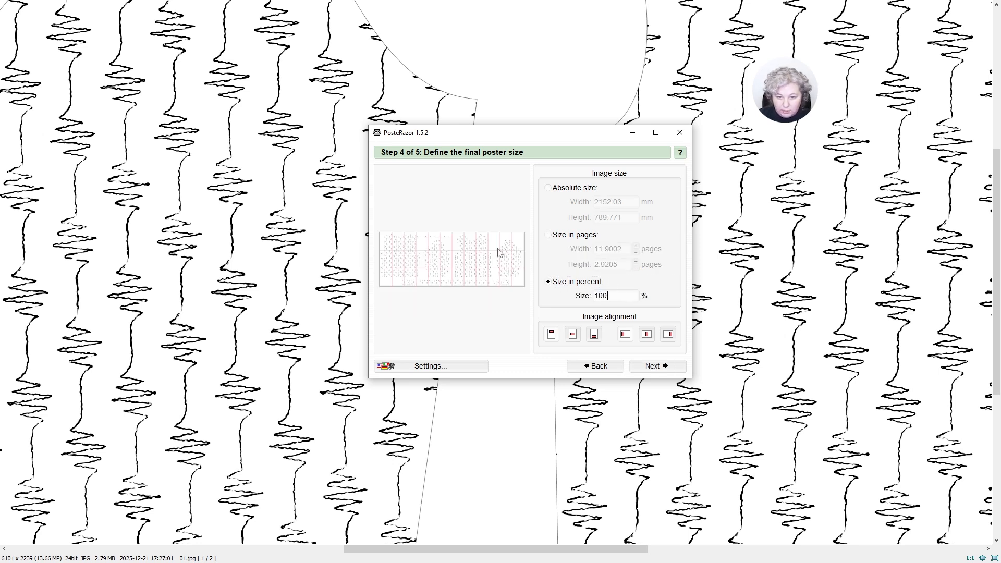
- Save the poster as a PDF named 01 in the Desktop's Test folder
{"action": "left_click", "coordinate": [656, 368]}
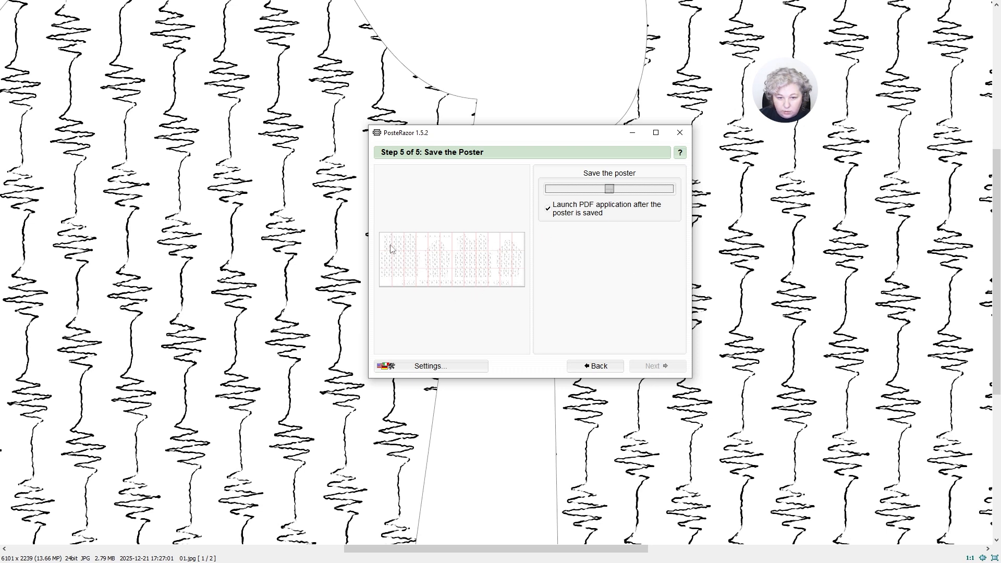
{"action": "left_click", "coordinate": [610, 189]}
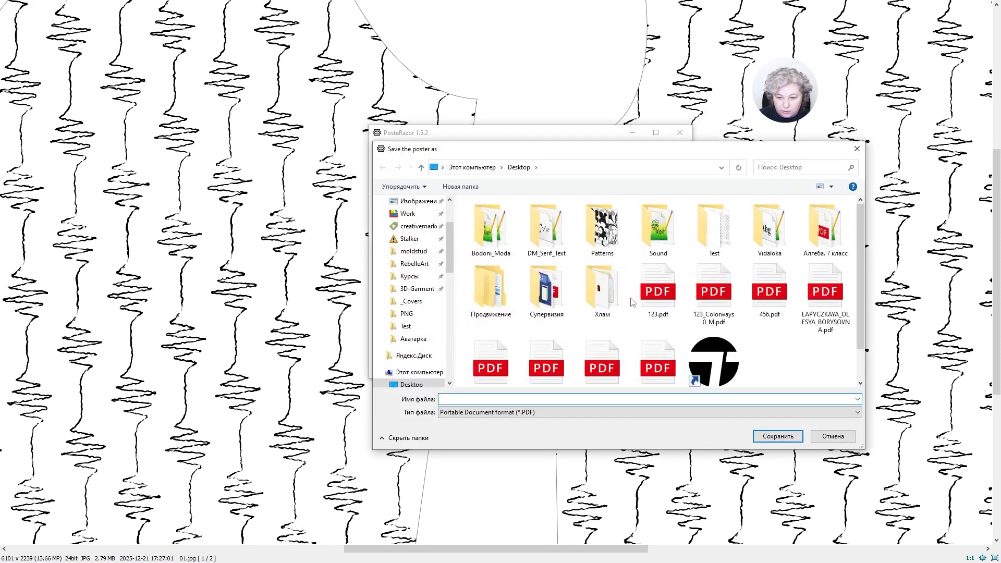
{"action": "double_click", "coordinate": [715, 225]}
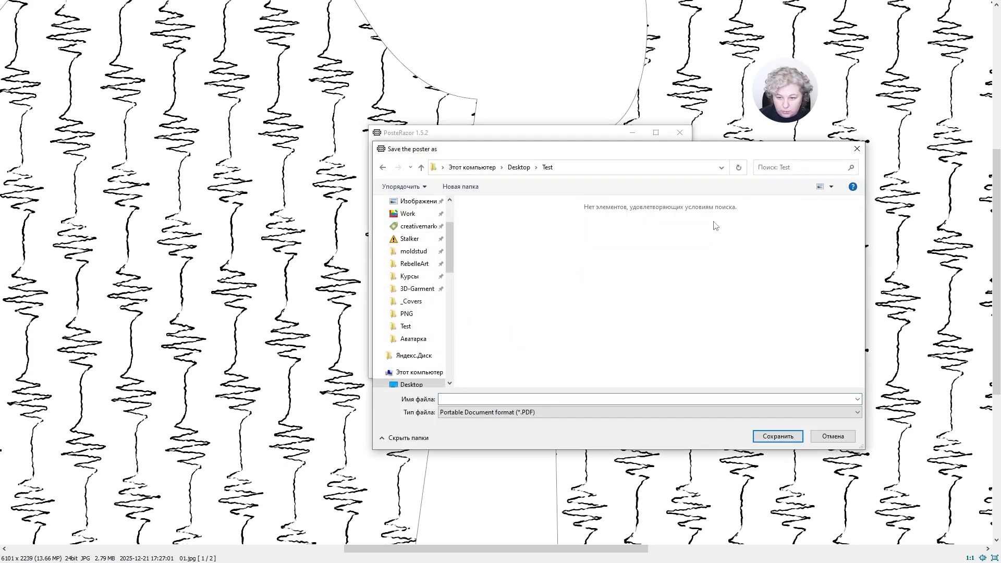
{"action": "type", "text": "01"}
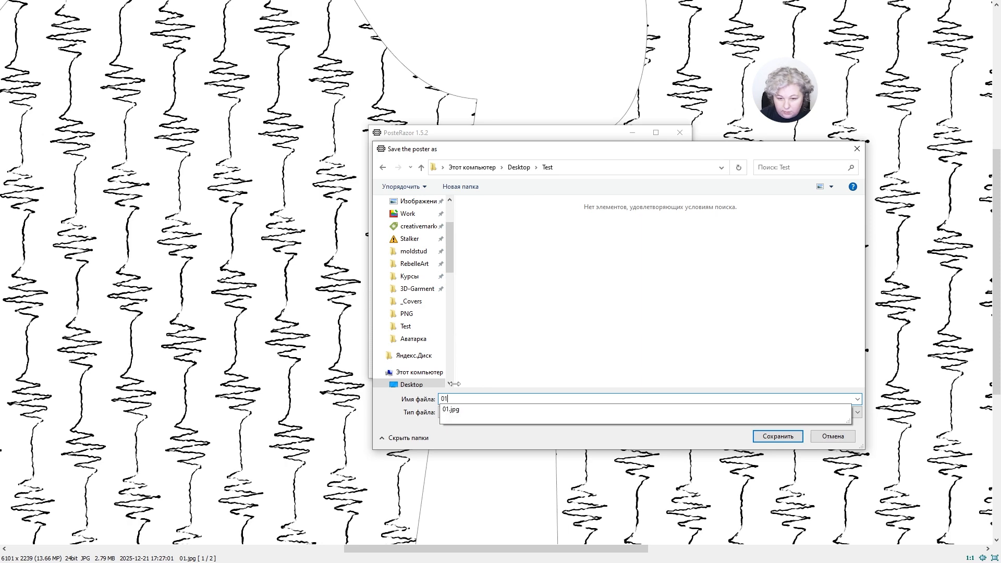
{"action": "left_click", "coordinate": [776, 437]}
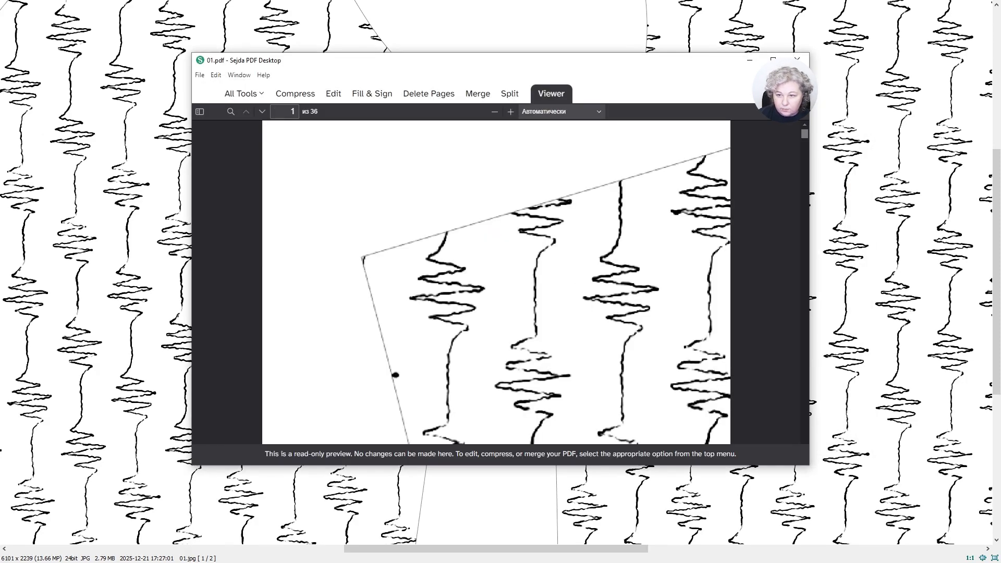
- Maximize the saved PDF's window and examine the outlines and print on pages 1 to 3 at 200% zoom
{"action": "left_click", "coordinate": [774, 60]}
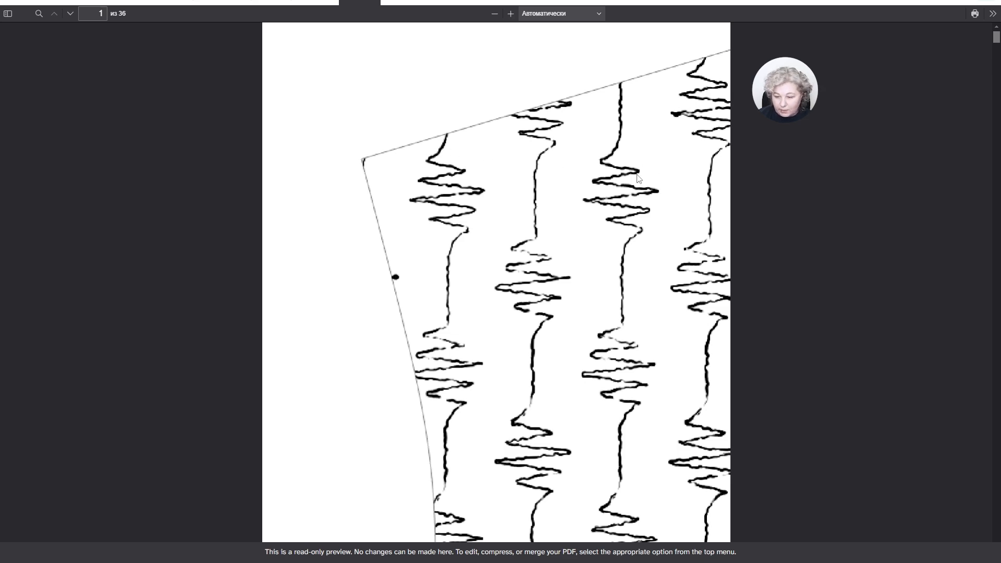
{"action": "key", "text": "ctrl+plus"}
{"action": "key", "text": "ctrl+plus"}
{"action": "key", "text": "ctrl+plus"}
{"action": "key", "text": "ctrl+plus"}
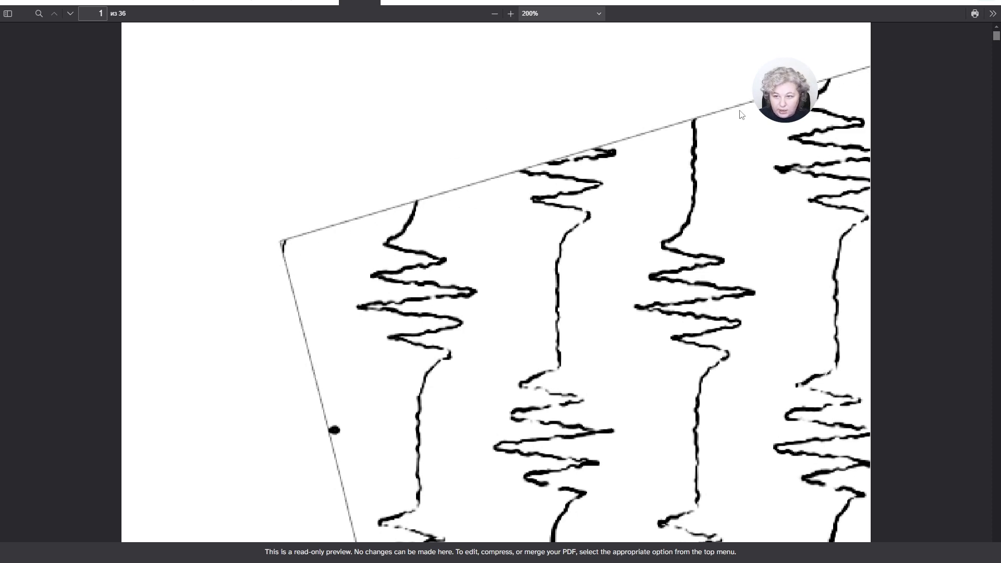
{"action": "scroll", "coordinate": [525, 230], "scroll_direction": "down", "scroll_amount": 15}
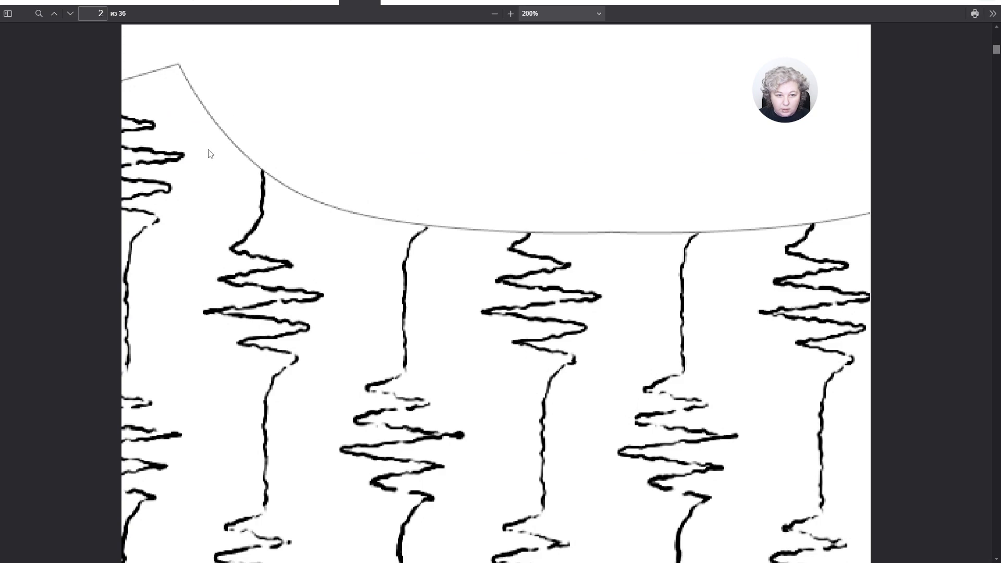
{"action": "scroll", "coordinate": [497, 293], "scroll_direction": "down", "scroll_amount": 12}
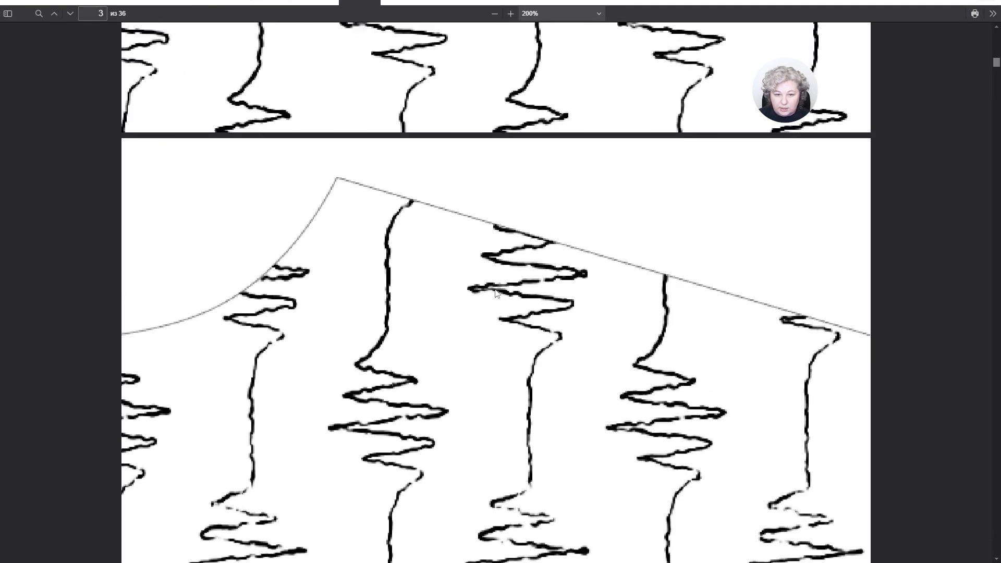
{"action": "scroll", "coordinate": [497, 293], "scroll_direction": "down", "scroll_amount": 3}
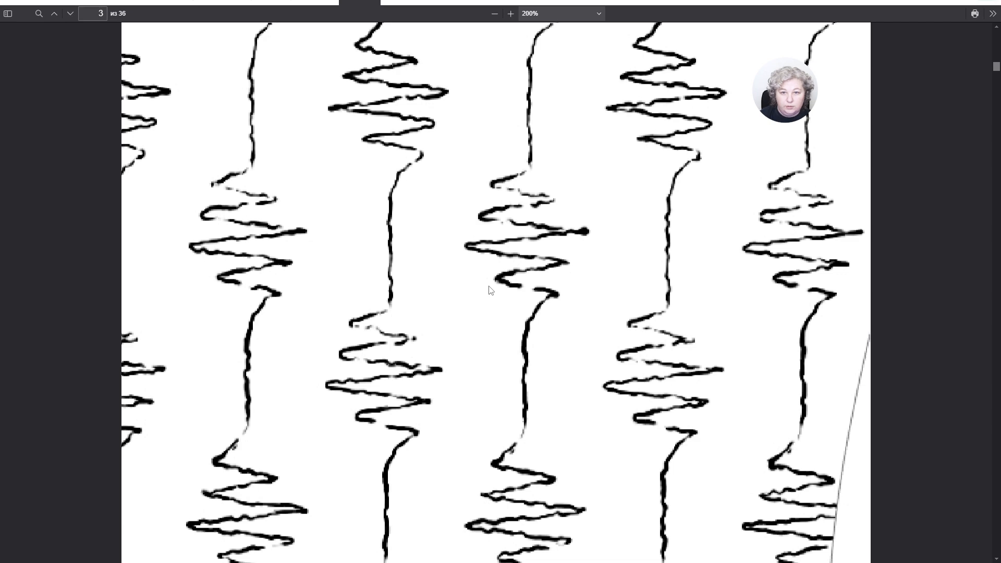
- Reduce the PDF zoom to 120% and examine how the pattern pieces continue across pages 3 to 6
{"action": "left_click", "coordinate": [495, 14]}
{"action": "left_click", "coordinate": [495, 14]}
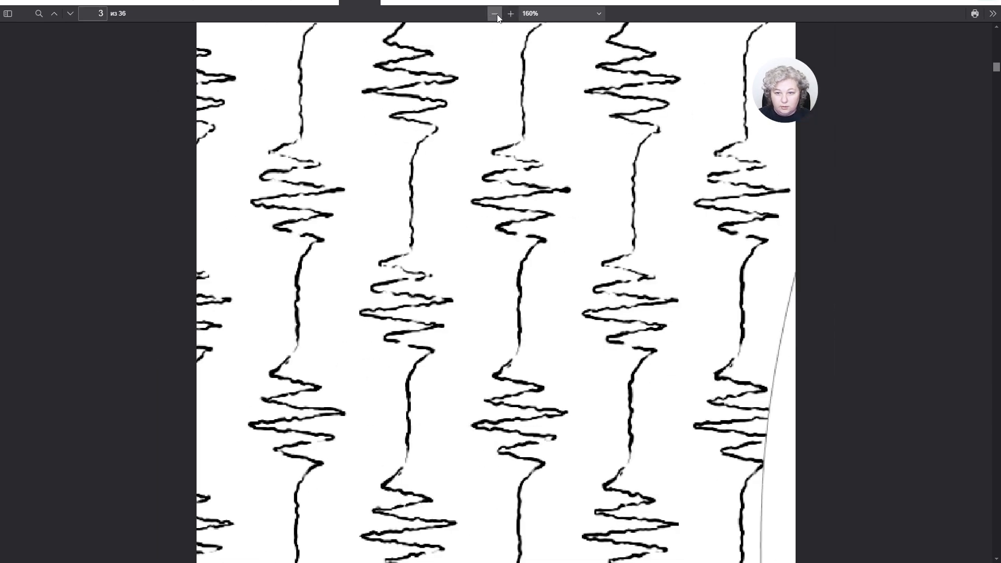
{"action": "left_click", "coordinate": [495, 14]}
{"action": "left_click", "coordinate": [495, 13]}
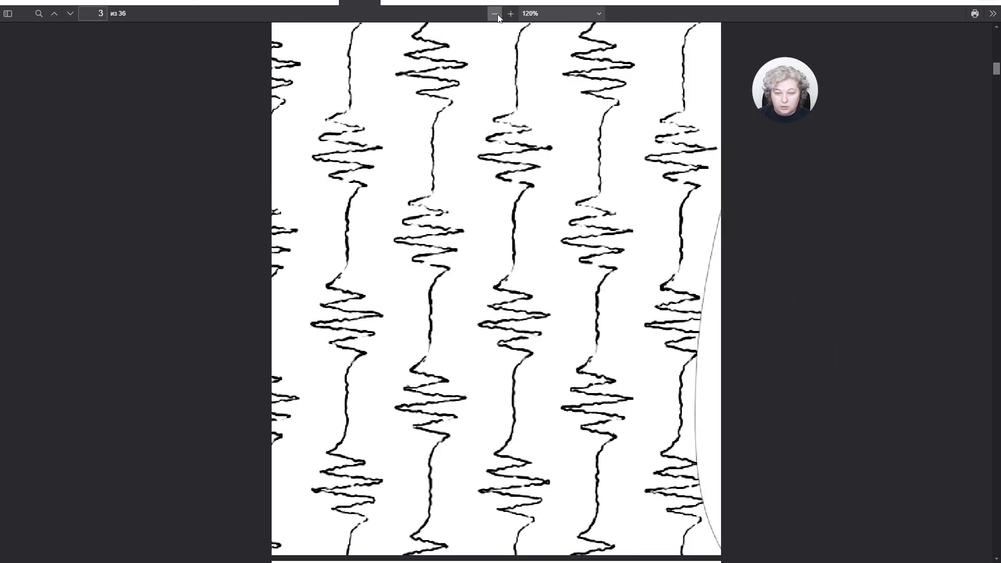
{"action": "scroll", "coordinate": [625, 279], "scroll_direction": "down", "scroll_amount": 9}
{"action": "scroll", "coordinate": [624, 276], "scroll_direction": "up", "scroll_amount": 1}
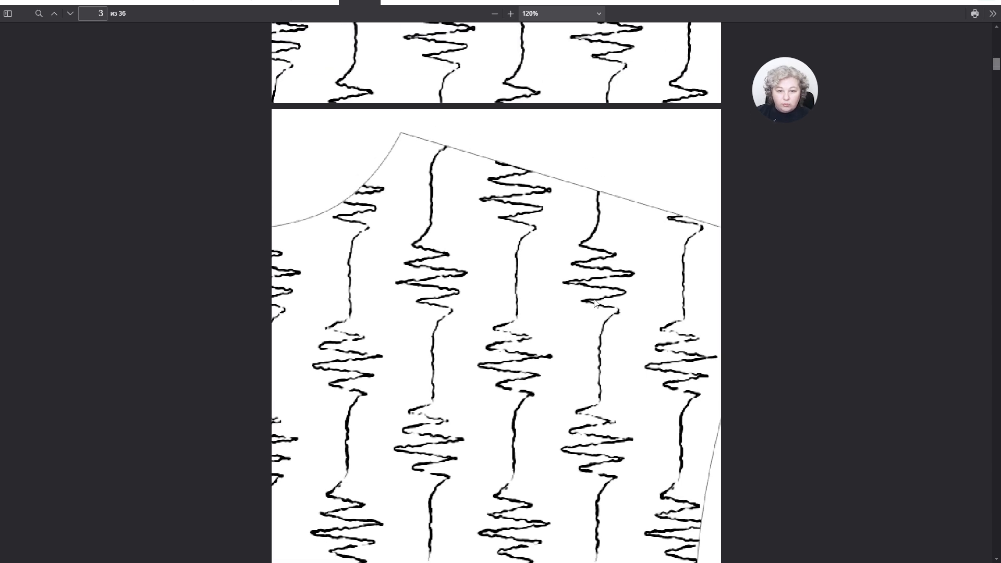
{"action": "scroll", "coordinate": [626, 282], "scroll_direction": "down", "scroll_amount": 5}
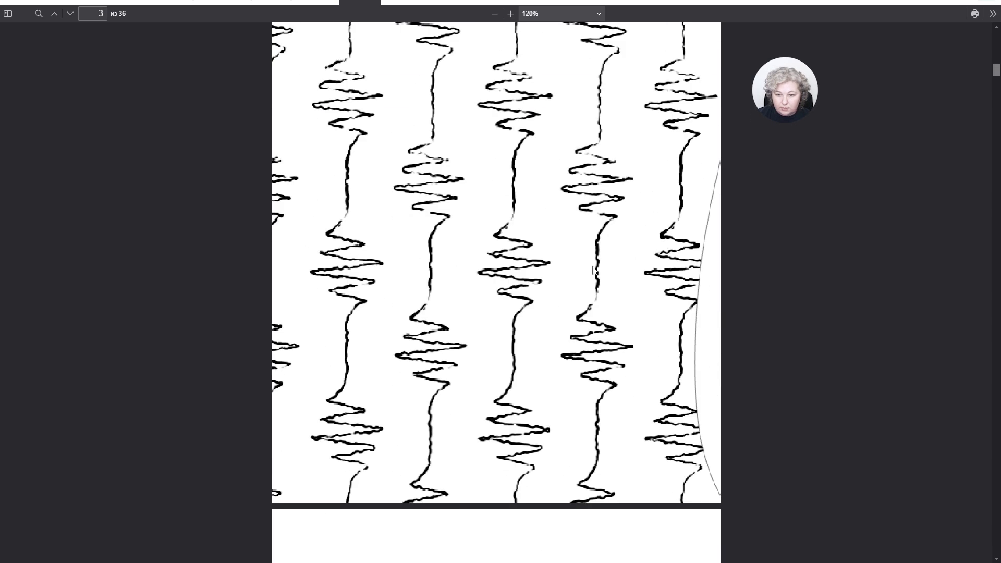
{"action": "scroll", "coordinate": [568, 328], "scroll_direction": "down", "scroll_amount": 7}
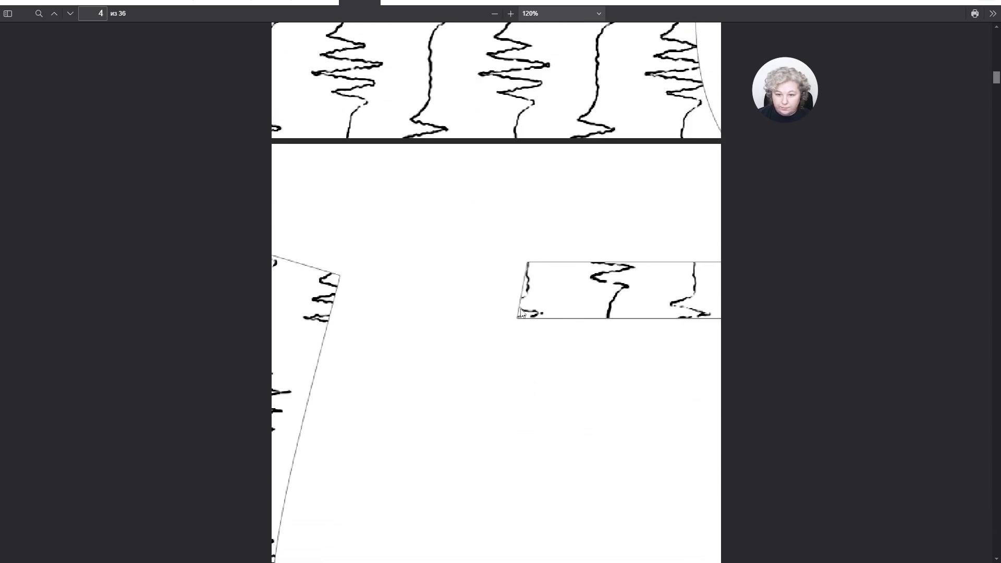
{"action": "scroll", "coordinate": [624, 261], "scroll_direction": "down", "scroll_amount": 10}
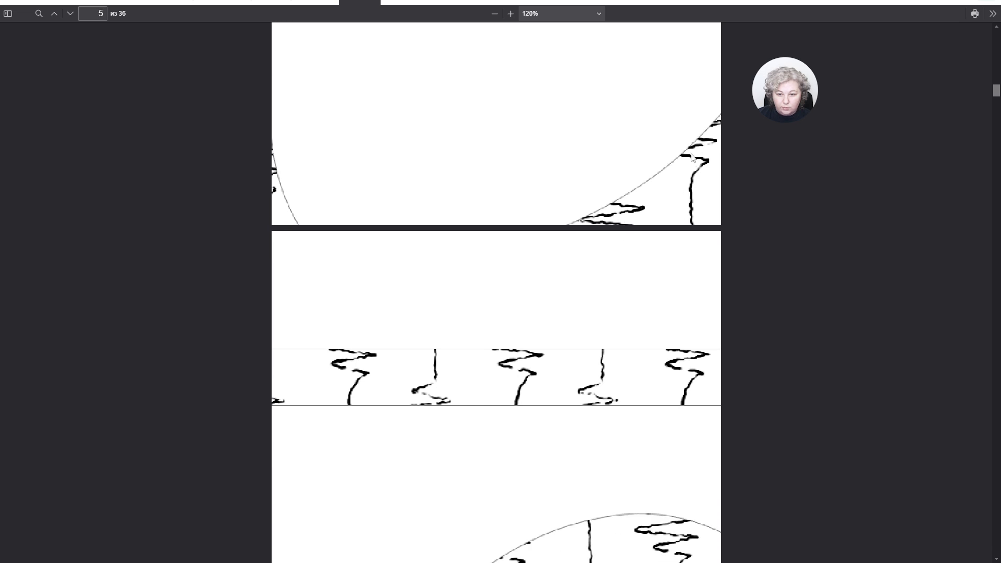
{"action": "scroll", "coordinate": [521, 344], "scroll_direction": "down", "scroll_amount": 12}
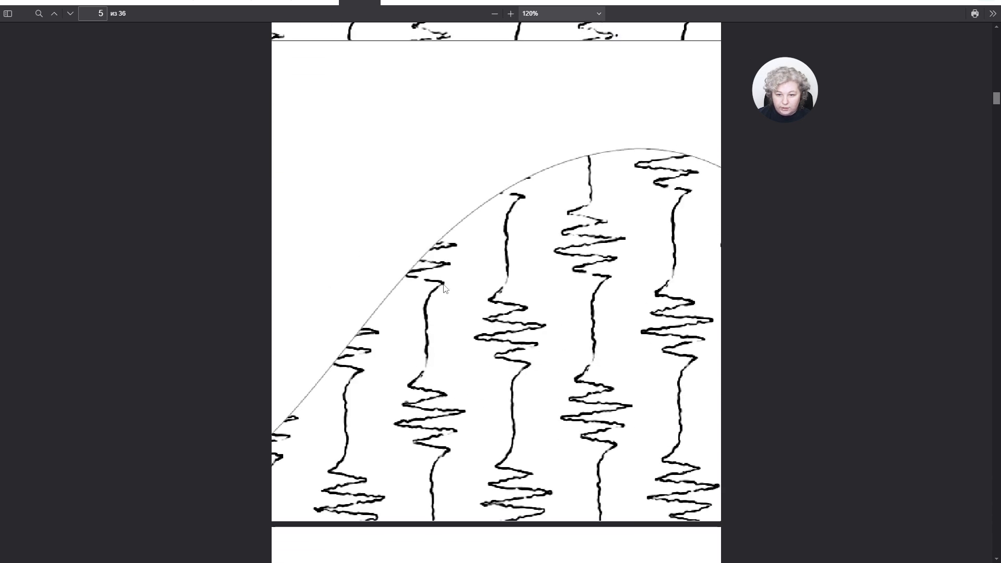
{"action": "scroll", "coordinate": [464, 296], "scroll_direction": "down", "scroll_amount": 3}
{"action": "scroll", "coordinate": [463, 293], "scroll_direction": "down", "scroll_amount": 2}
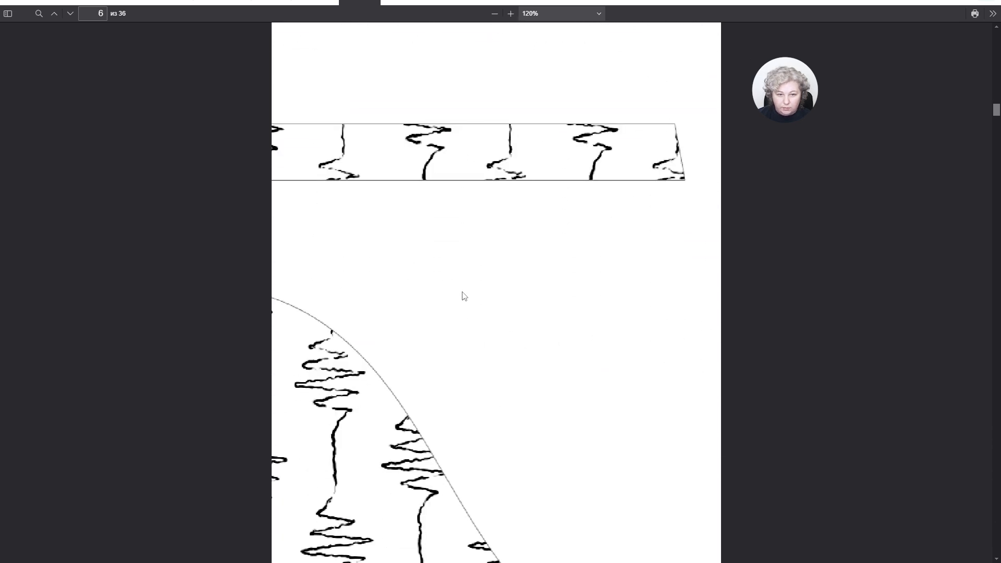
- Recheck the narrow strip piece on pages 5 and 6, and examine the tiled pattern pieces through page 14
{"action": "scroll", "coordinate": [468, 297], "scroll_direction": "up", "scroll_amount": 3}
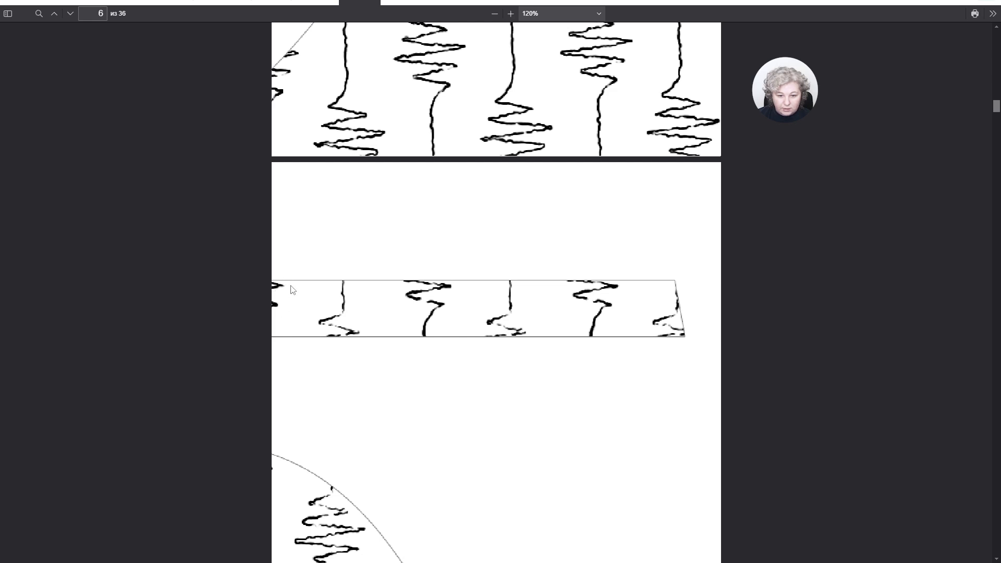
{"action": "scroll", "coordinate": [360, 312], "scroll_direction": "up", "scroll_amount": 12}
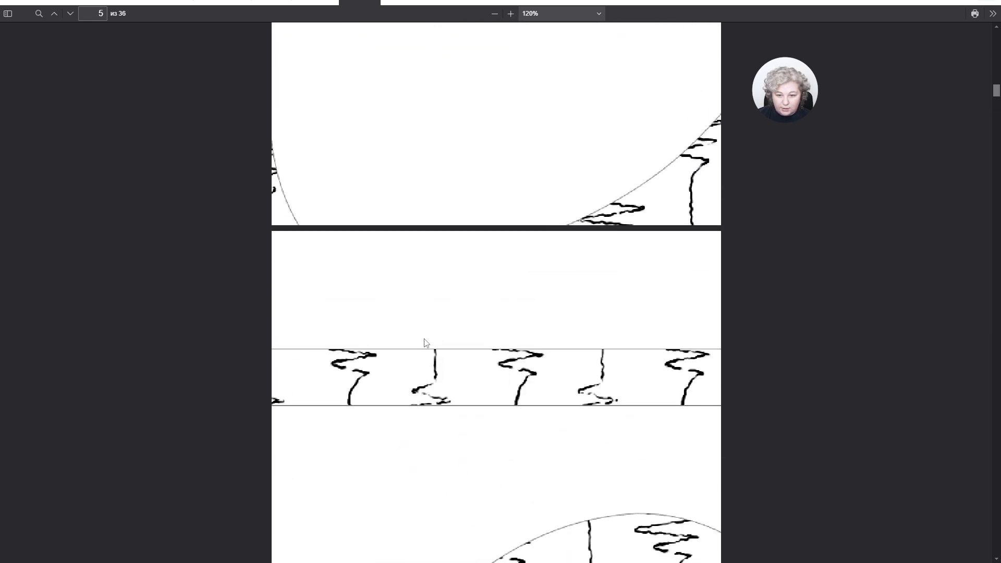
{"action": "scroll", "coordinate": [425, 343], "scroll_direction": "down", "scroll_amount": 15}
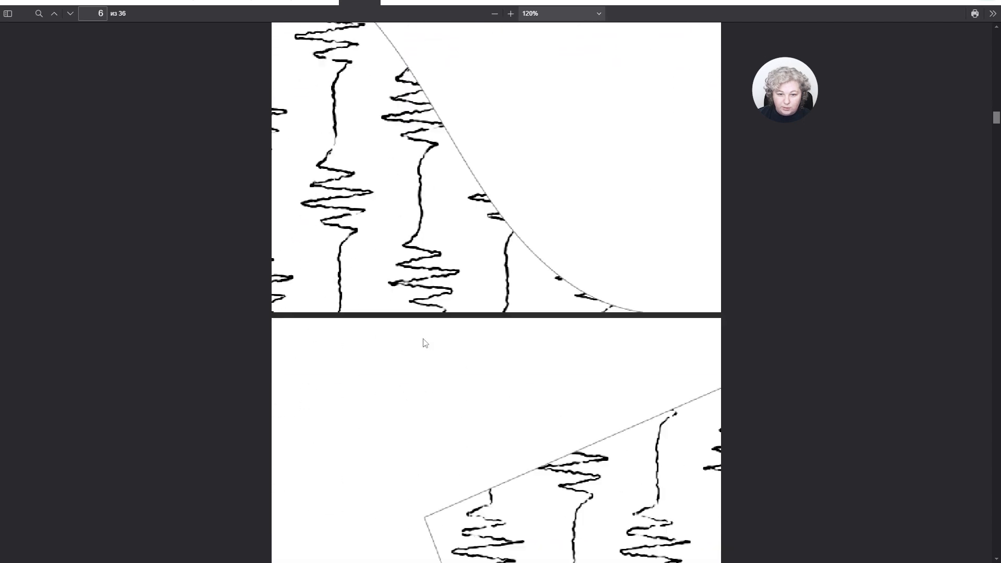
{"action": "scroll", "coordinate": [425, 343], "scroll_direction": "down", "scroll_amount": 3}
{"action": "scroll", "coordinate": [553, 290], "scroll_direction": "down", "scroll_amount": 8}
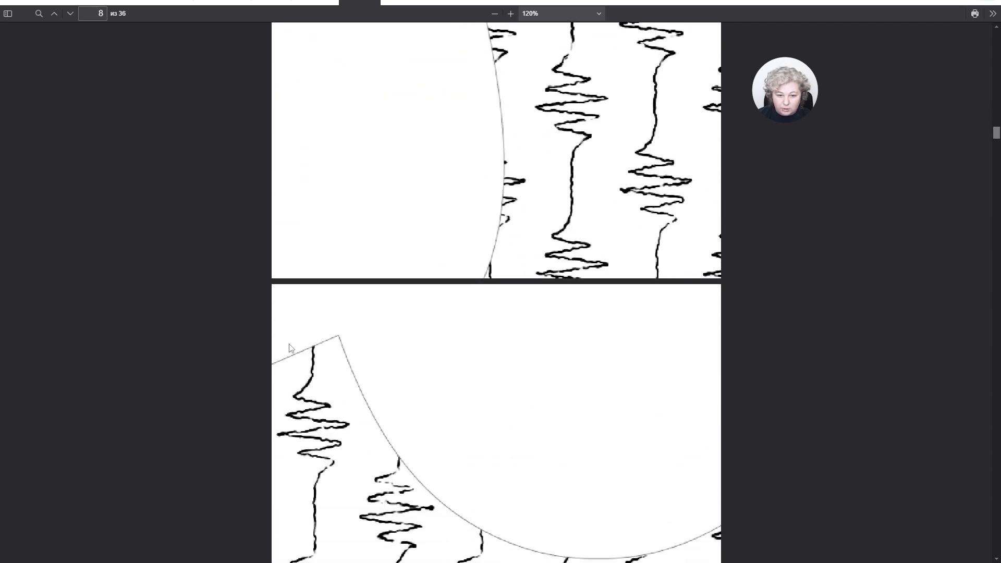
{"action": "scroll", "coordinate": [329, 322], "scroll_direction": "down", "scroll_amount": 10}
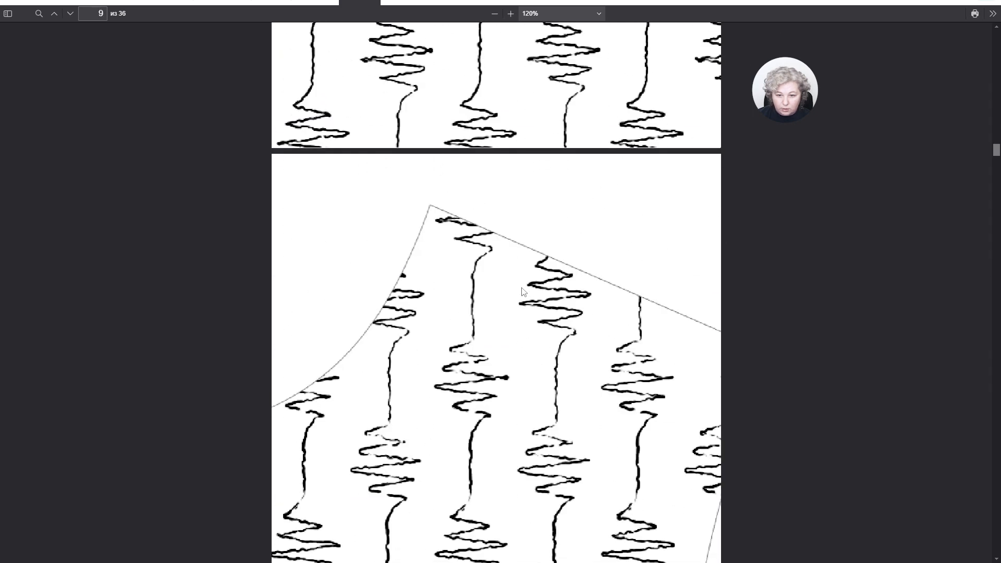
{"action": "scroll", "coordinate": [516, 305], "scroll_direction": "down", "scroll_amount": 10}
{"action": "scroll", "coordinate": [516, 305], "scroll_direction": "down", "scroll_amount": 15}
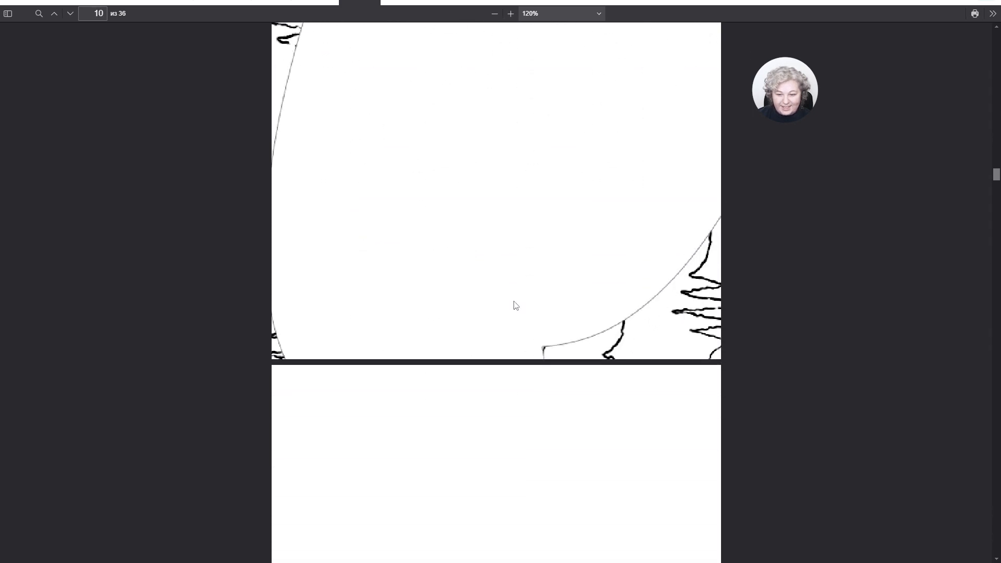
{"action": "scroll", "coordinate": [513, 310], "scroll_direction": "down", "scroll_amount": 20}
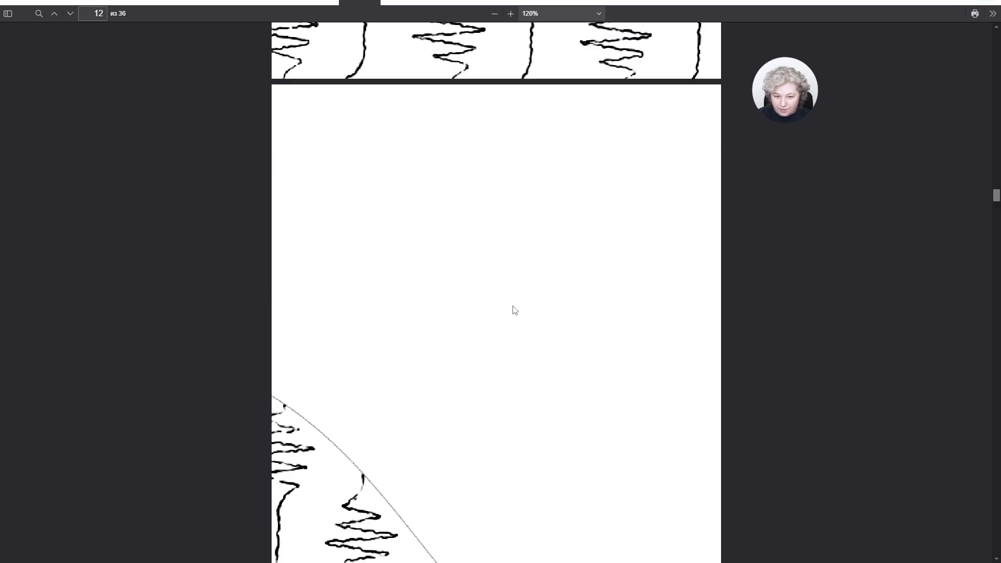
{"action": "scroll", "coordinate": [508, 313], "scroll_direction": "down", "scroll_amount": 20}
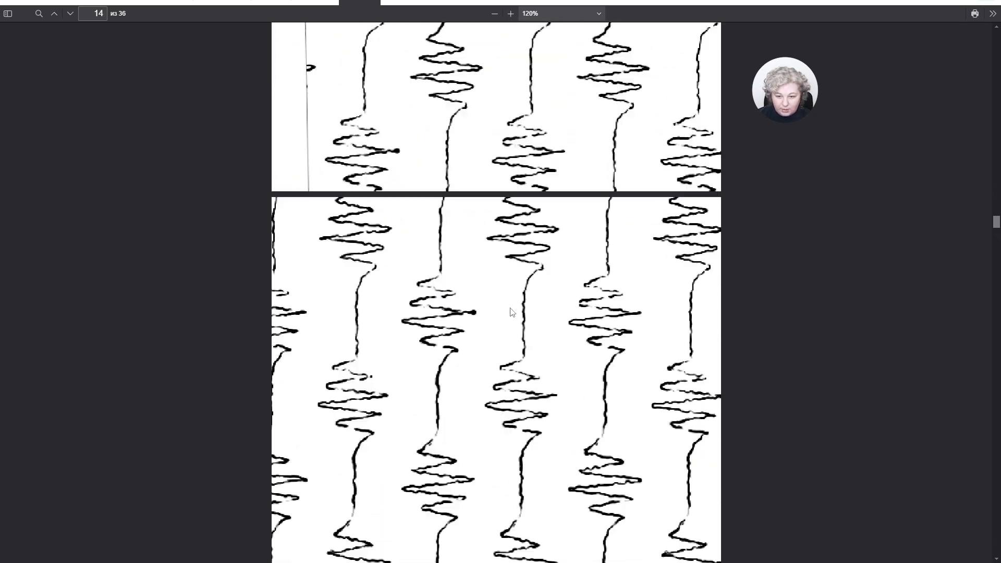
- Examine how the pattern pieces and print continue from page 14 through page 20 of the tiled PDF
{"action": "scroll", "coordinate": [505, 316], "scroll_direction": "down", "scroll_amount": 20}
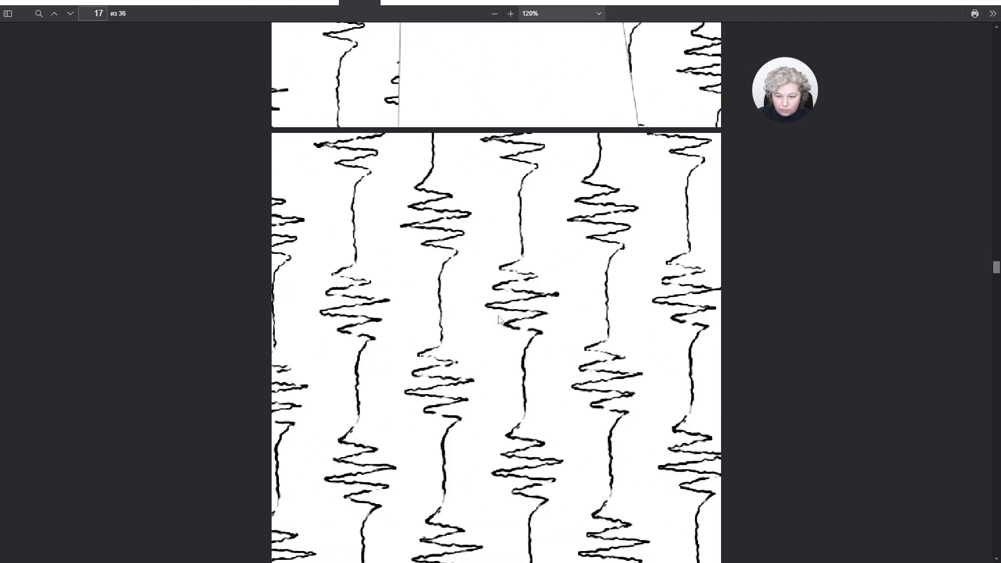
{"action": "scroll", "coordinate": [495, 325], "scroll_direction": "down", "scroll_amount": 20}
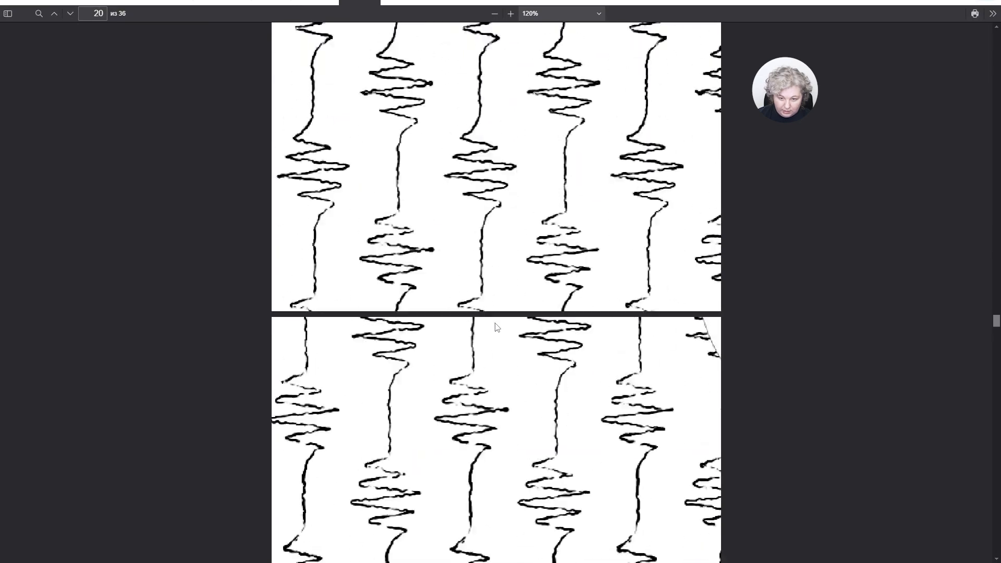
{"action": "scroll", "coordinate": [494, 326], "scroll_direction": "down", "scroll_amount": 8}
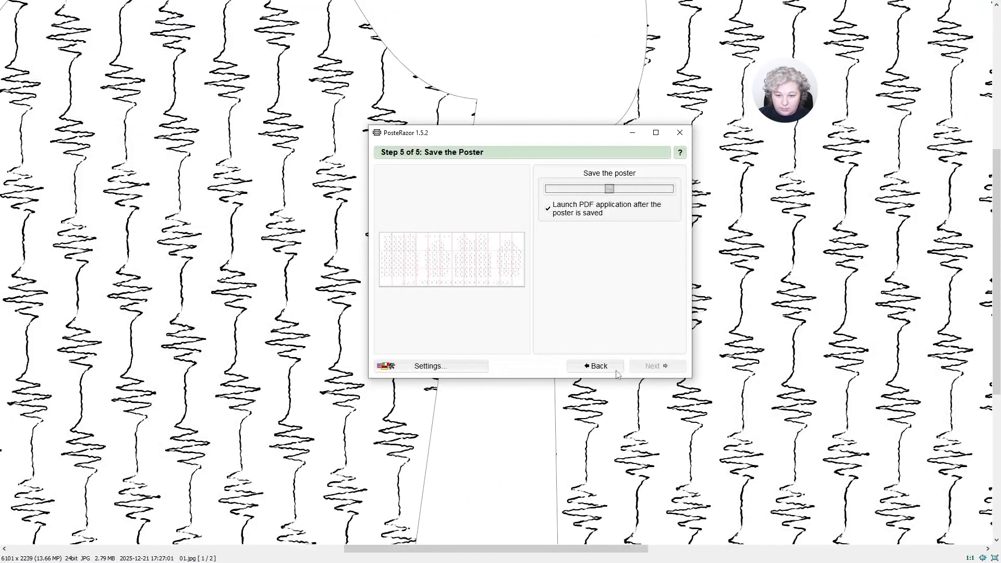
- Close PosteRazor, view the whole layout in 01.jpg, and close the image viewer
{"action": "left_click", "coordinate": [679, 133]}
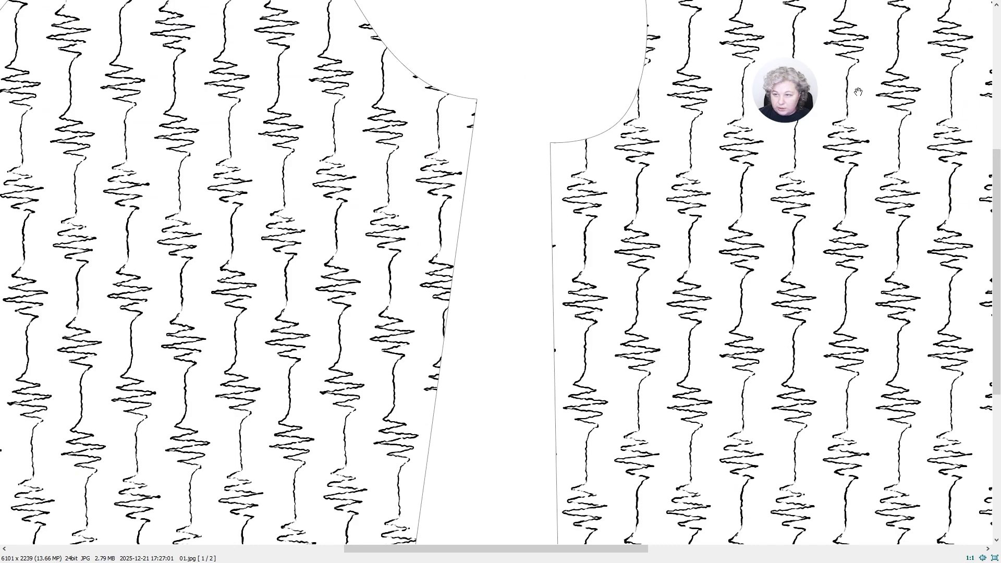
{"action": "left_click_drag", "start_coordinate": [859, 92], "coordinate": [984, 163]}
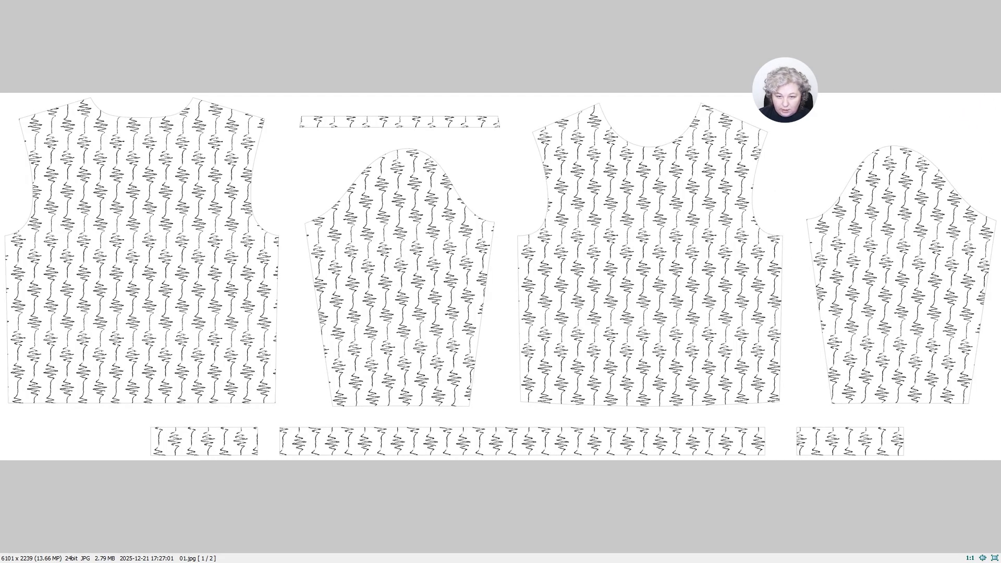
{"action": "key", "text": "Escape"}
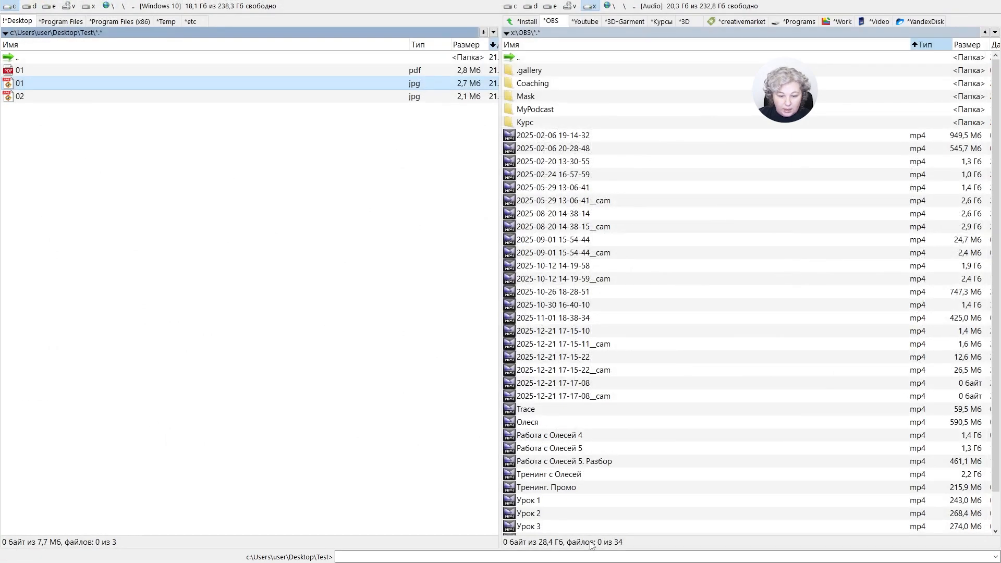
- Switch to Style3D and start a 2D Snapshot export of the pattern pieces as separate JPG files at 300 ppi
{"action": "key", "text": "alt+Tab"}
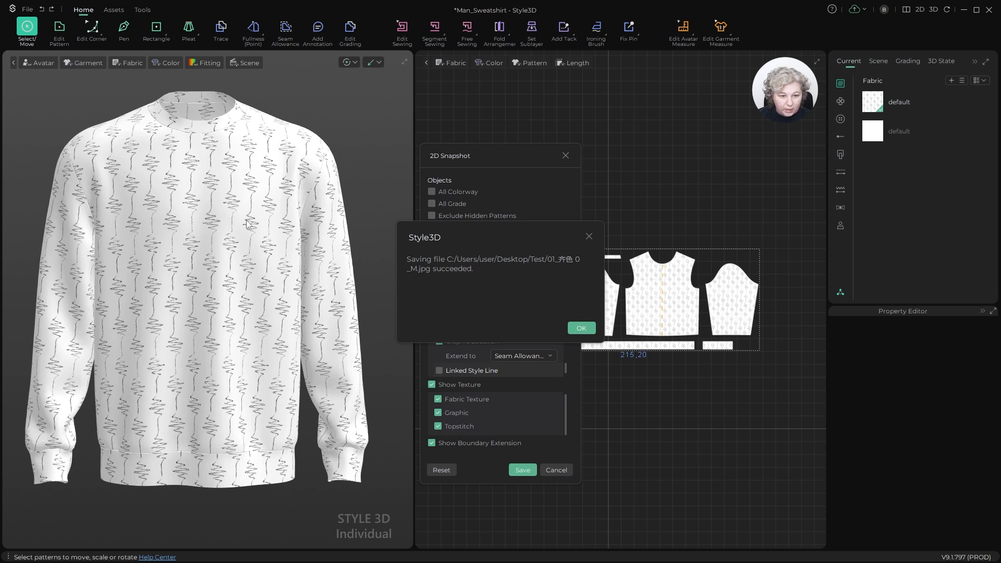
{"action": "left_click", "coordinate": [580, 327]}
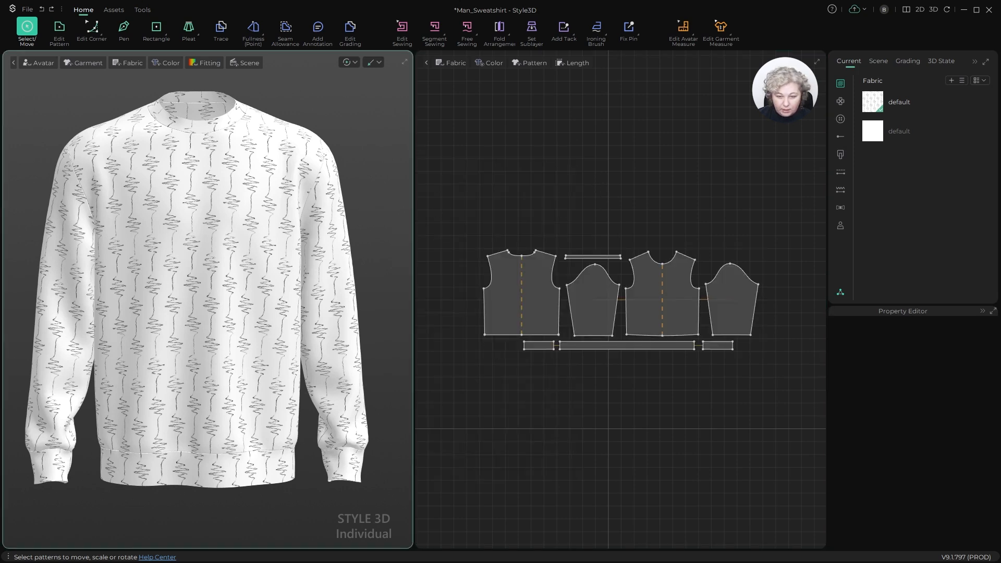
{"action": "left_click", "coordinate": [142, 10]}
{"action": "left_click", "coordinate": [58, 30]}
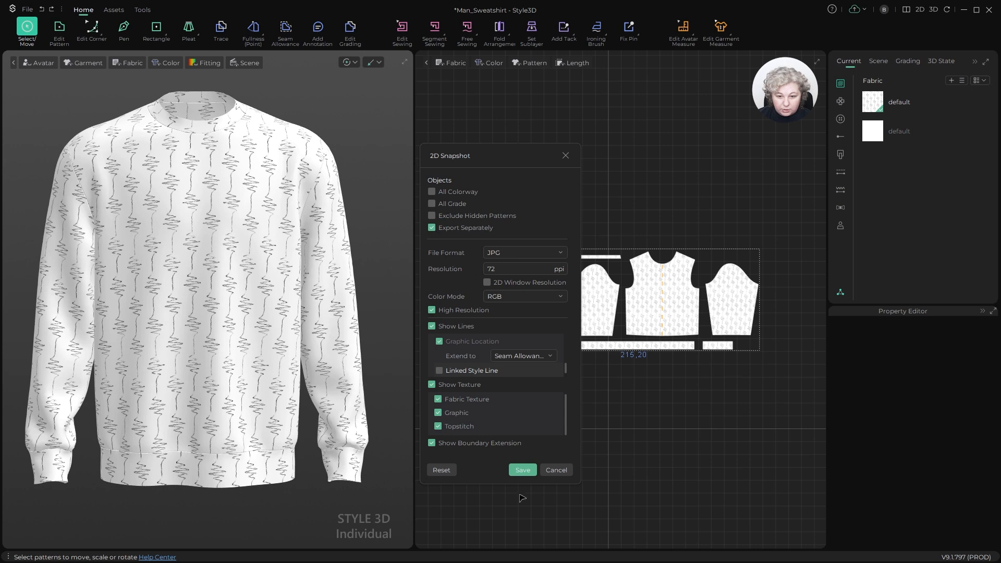
{"action": "double_click", "coordinate": [519, 269]}
{"action": "type", "text": "300"}
{"action": "left_click", "coordinate": [525, 471]}
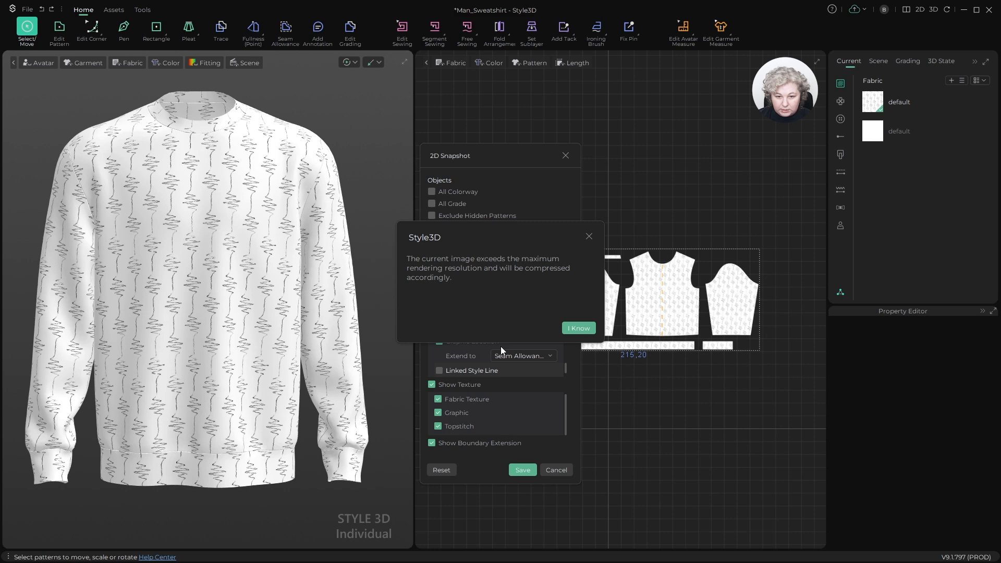
{"action": "left_click", "coordinate": [579, 328]}
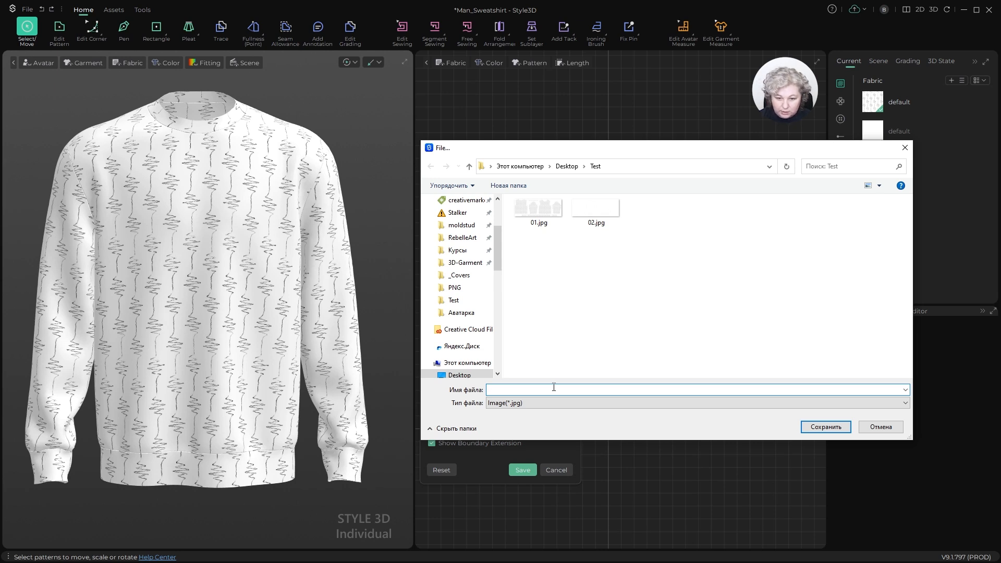
- Save the snapshots under the name 01 in the Desktop's Test folder, agreeing to replace the existing file
{"action": "type", "text": "01"}
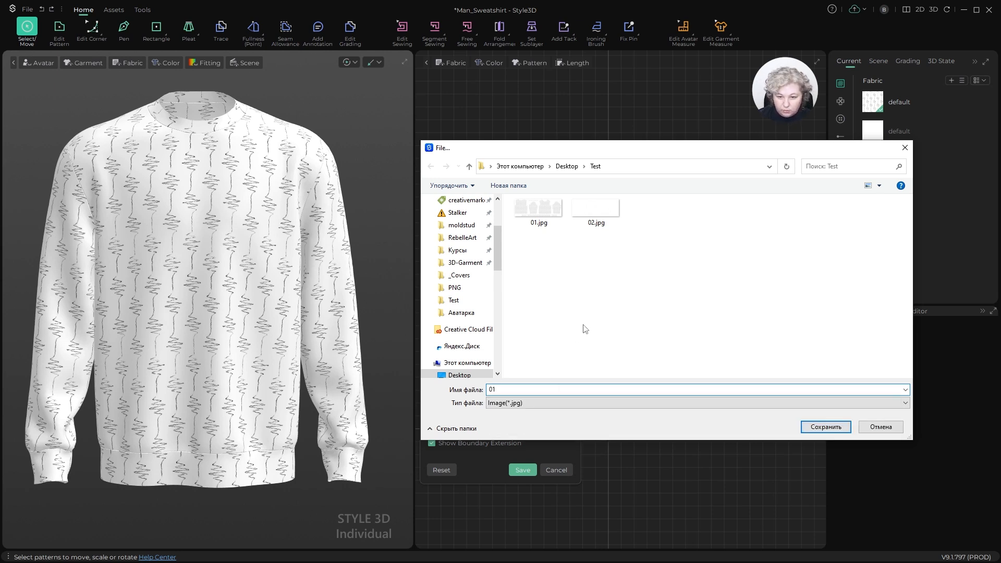
{"action": "left_click", "coordinate": [826, 426]}
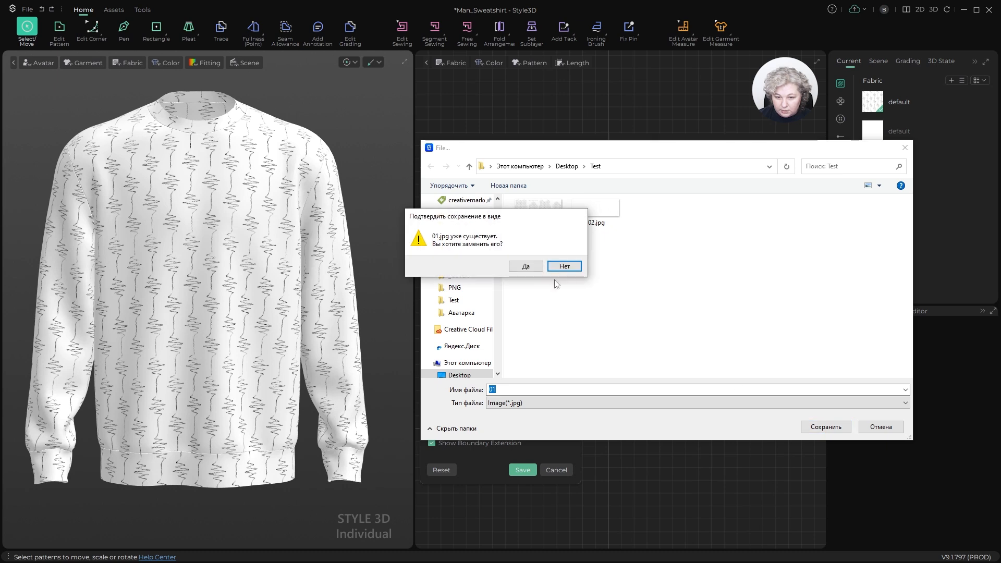
{"action": "left_click", "coordinate": [526, 267]}
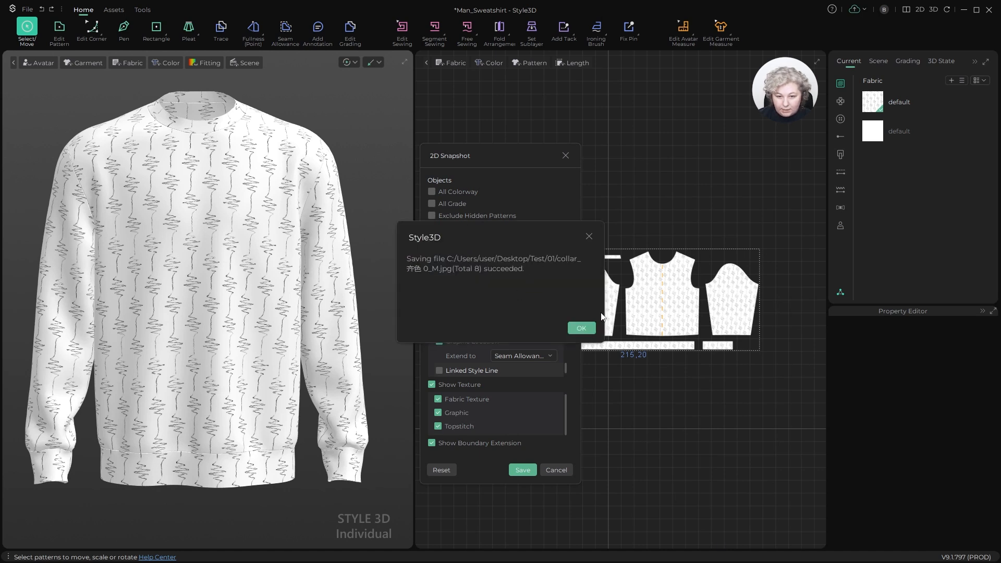
{"action": "left_click", "coordinate": [590, 330]}
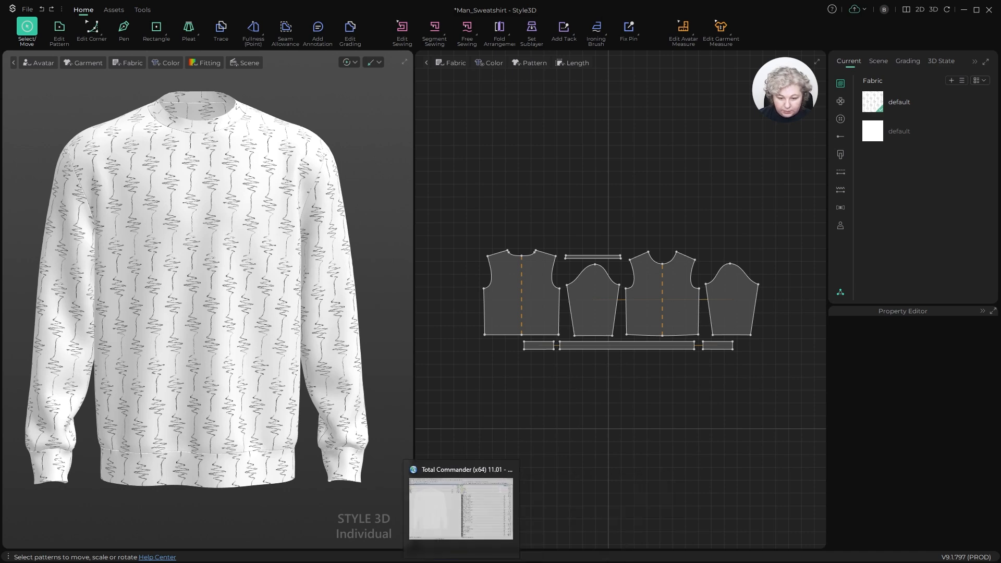
- Switch to Total Commander, open the exported 01 folder, and copy the suffix _齐色 0_M from the front piece's file name
{"action": "left_click", "coordinate": [512, 500]}
{"action": "double_click", "coordinate": [31, 71]}
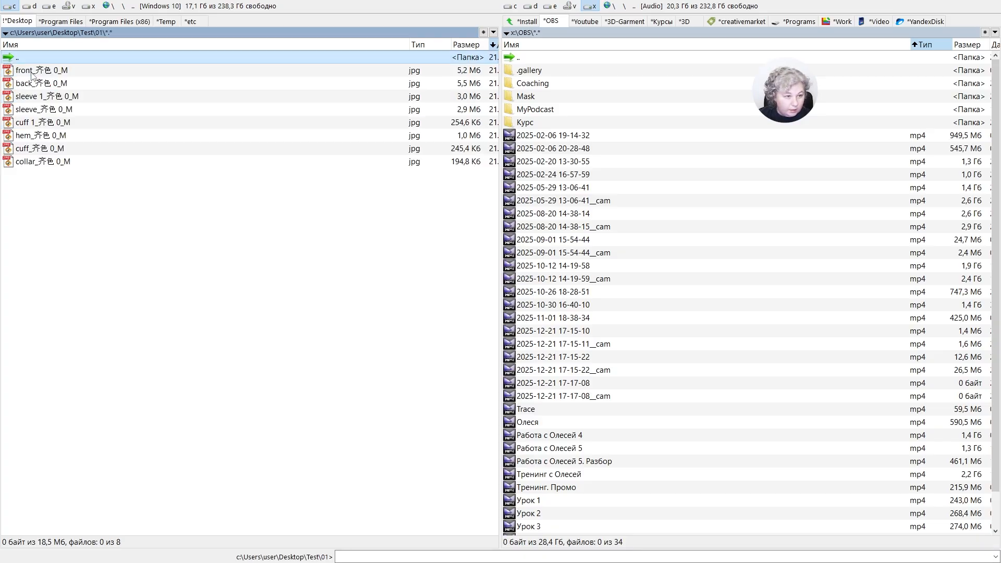
{"action": "left_click", "coordinate": [50, 71]}
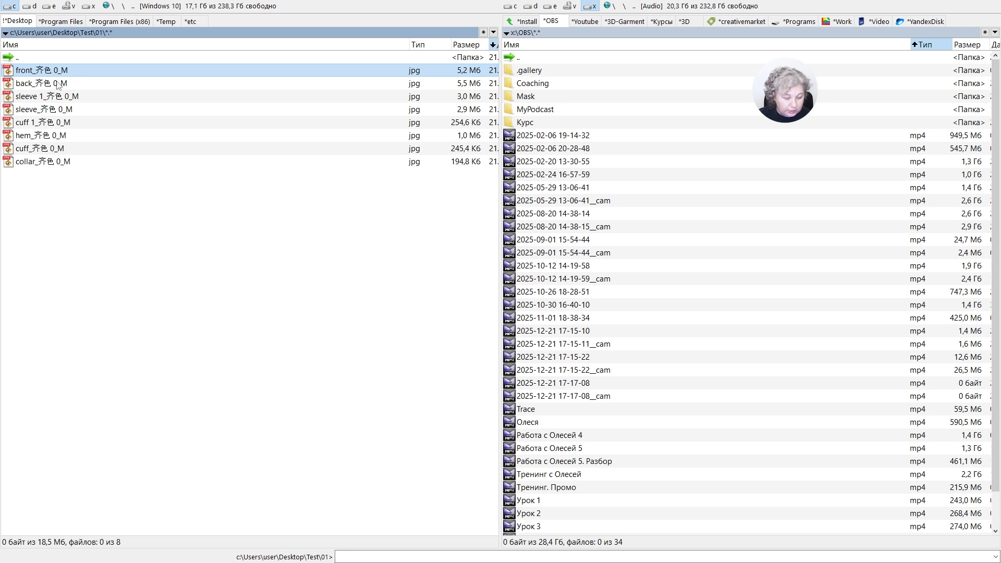
{"action": "left_click", "coordinate": [58, 71]}
{"action": "left_click", "coordinate": [56, 71]}
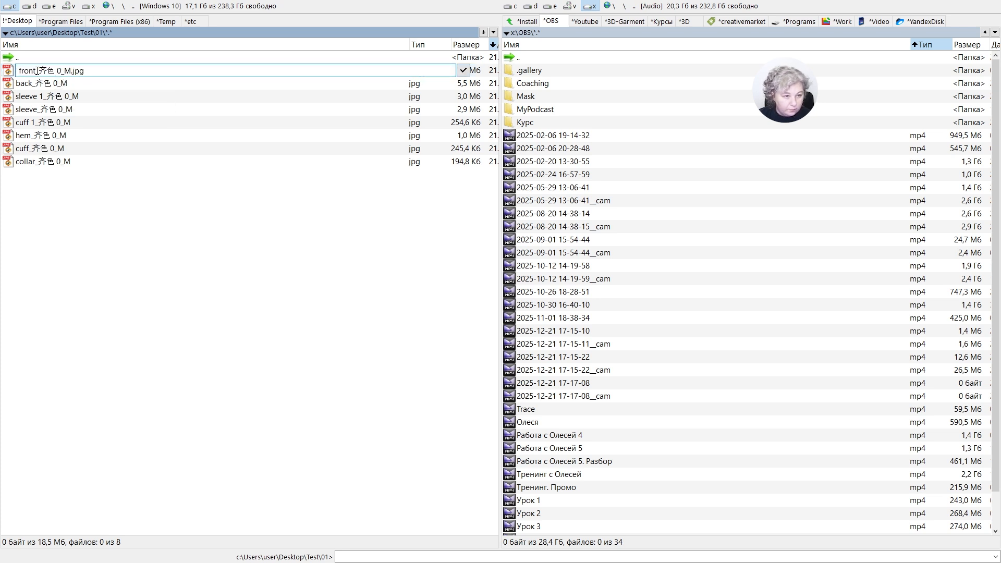
{"action": "left_click_drag", "start_coordinate": [36, 71], "coordinate": [65, 68]}
{"action": "key", "text": "Escape"}
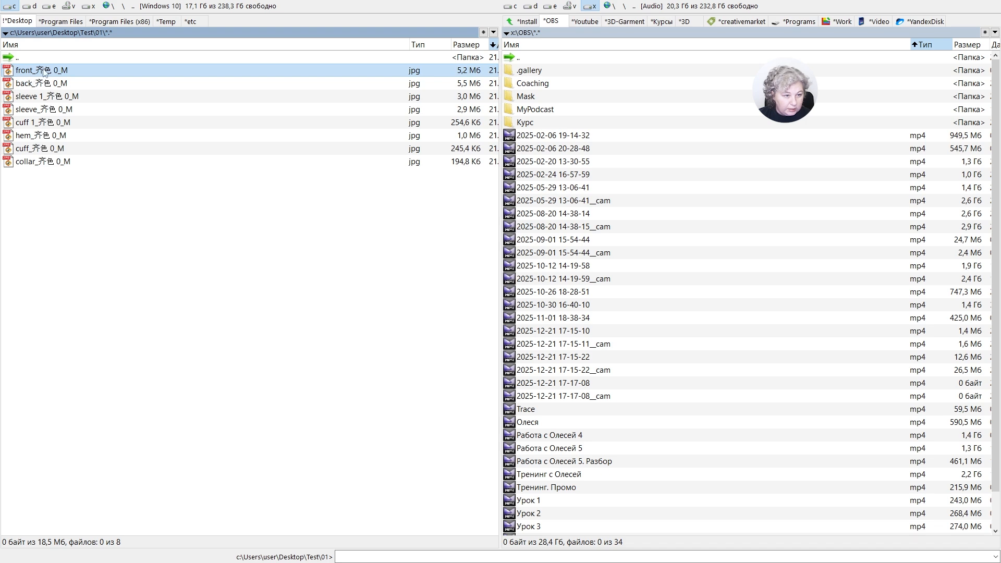
- Batch-rename all the exported piece images from front to collar, replacing _齐色 0_M with nothing
{"action": "left_click", "coordinate": [63, 162], "text": "shift"}
{"action": "key", "text": "ctrl+m"}
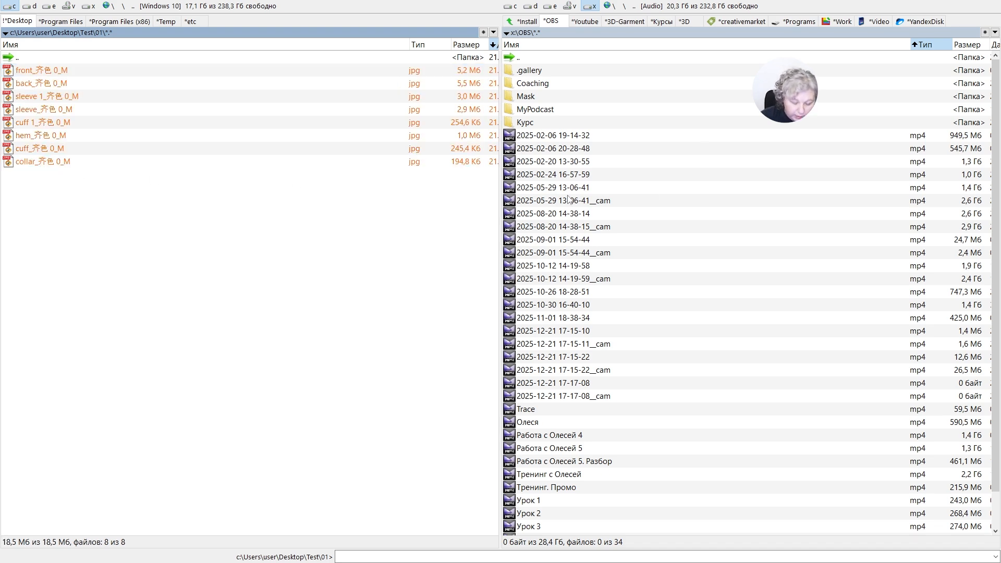
{"action": "left_click", "coordinate": [521, 129]}
{"action": "type", "text": "_齐色 0_M"}
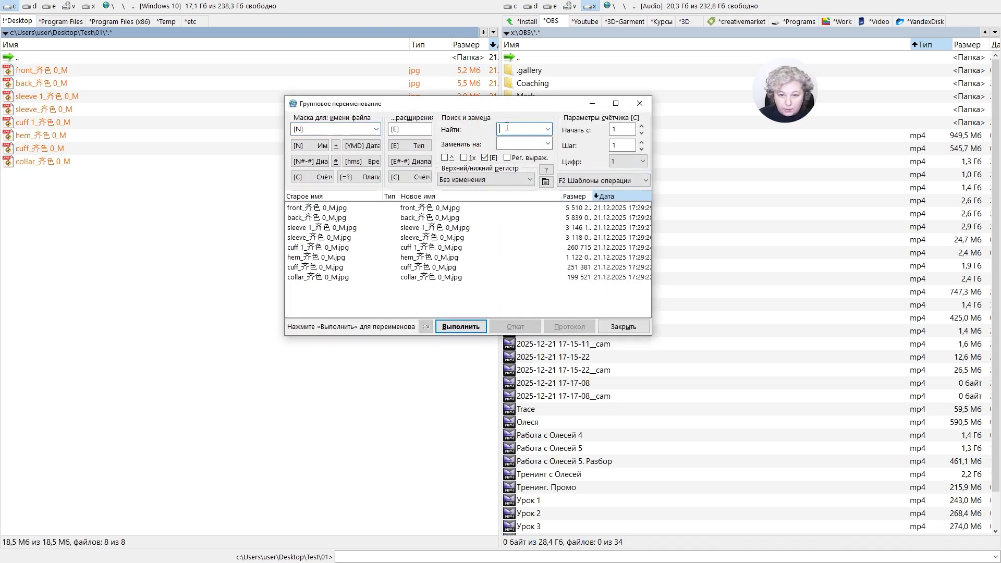
{"action": "left_click", "coordinate": [460, 326]}
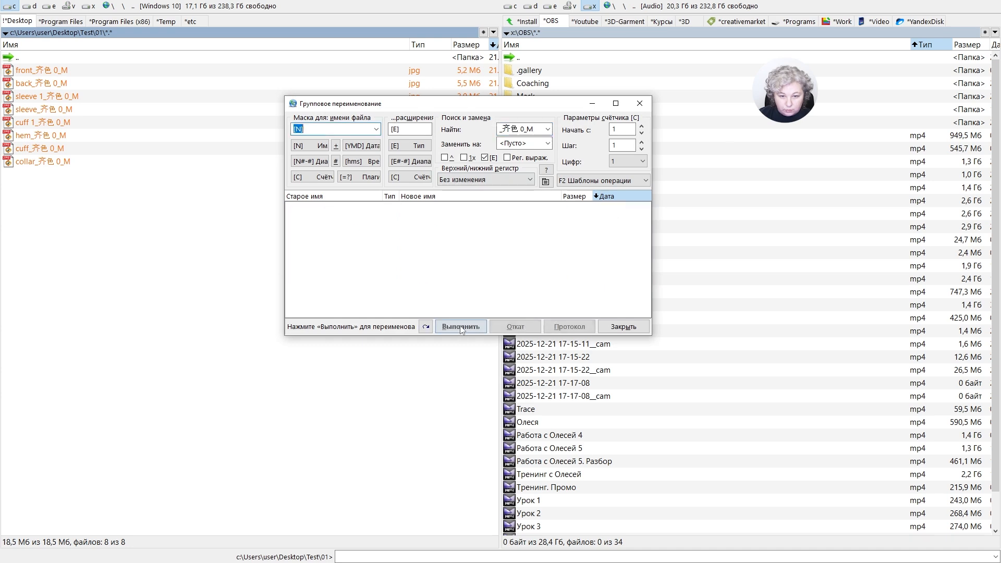
{"action": "left_click", "coordinate": [623, 326]}
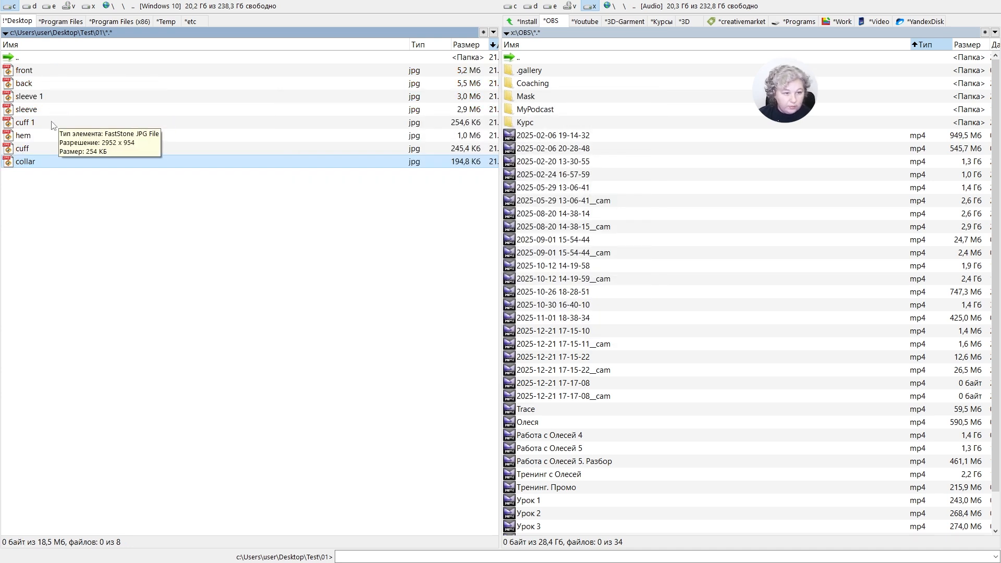
- Switch to PosteRazor and move its window clear of the exported file names
{"action": "left_click", "coordinate": [35, 73]}
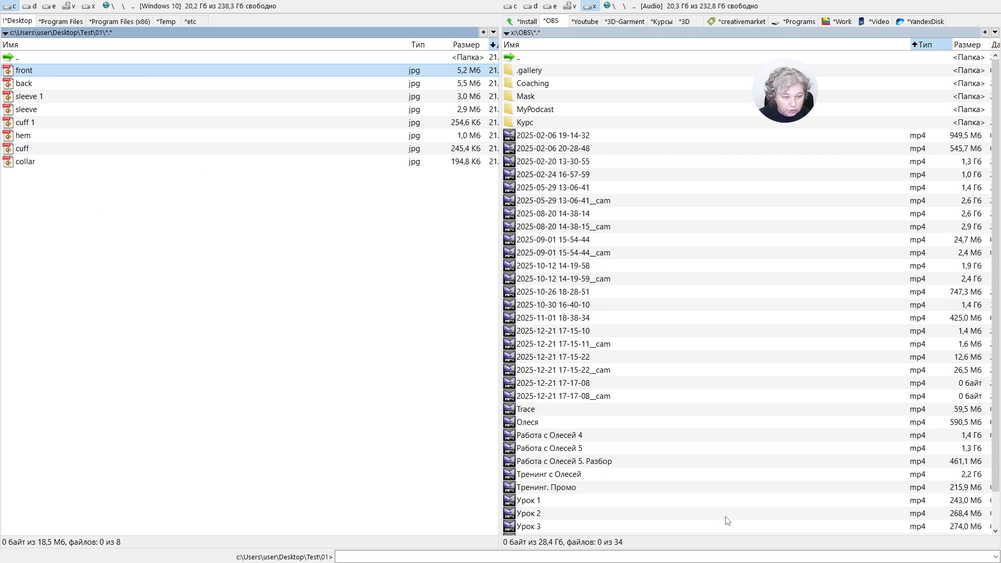
{"action": "key", "text": "alt+Tab"}
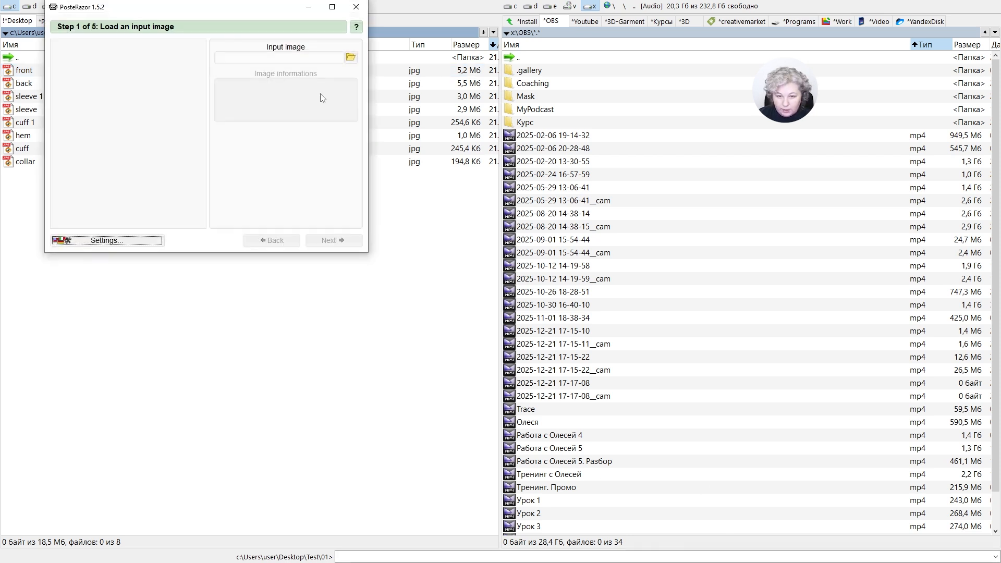
{"action": "left_click_drag", "start_coordinate": [128, 14], "coordinate": [342, 35]}
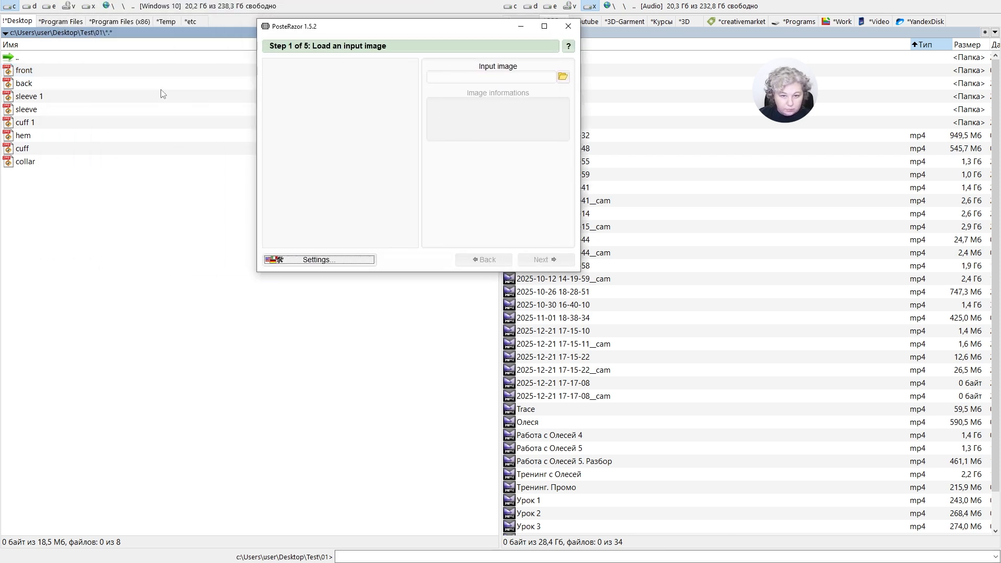
- Open front.jpg in the image viewer and examine its outline and print lines at full size around the neckline and shoulder
{"action": "left_click", "coordinate": [19, 73]}
{"action": "double_click", "coordinate": [39, 73]}
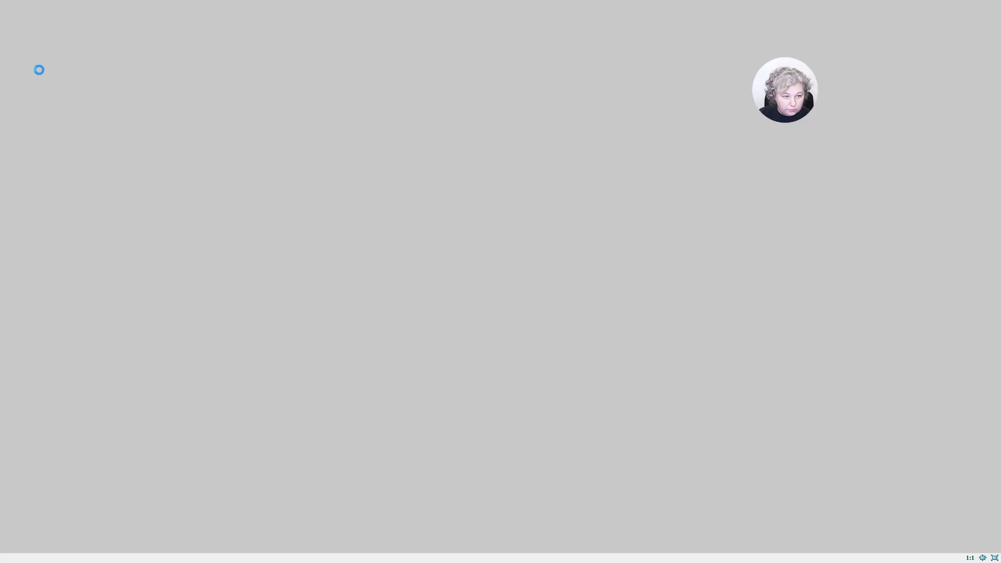
{"action": "left_click", "coordinate": [444, 197]}
{"action": "left_click_drag", "start_coordinate": [444, 197], "coordinate": [309, 425]}
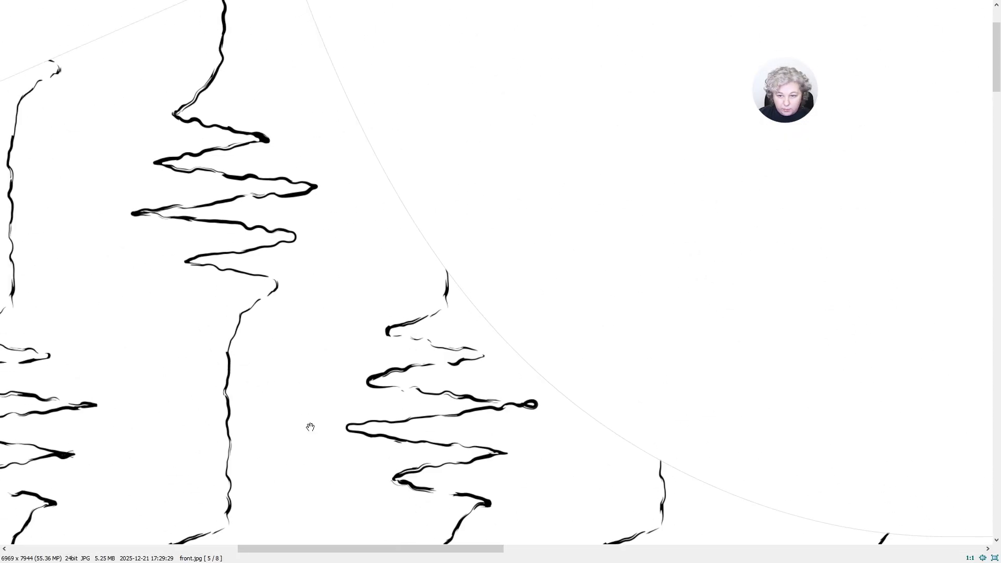
{"action": "left_click_drag", "start_coordinate": [345, 86], "coordinate": [760, 194]}
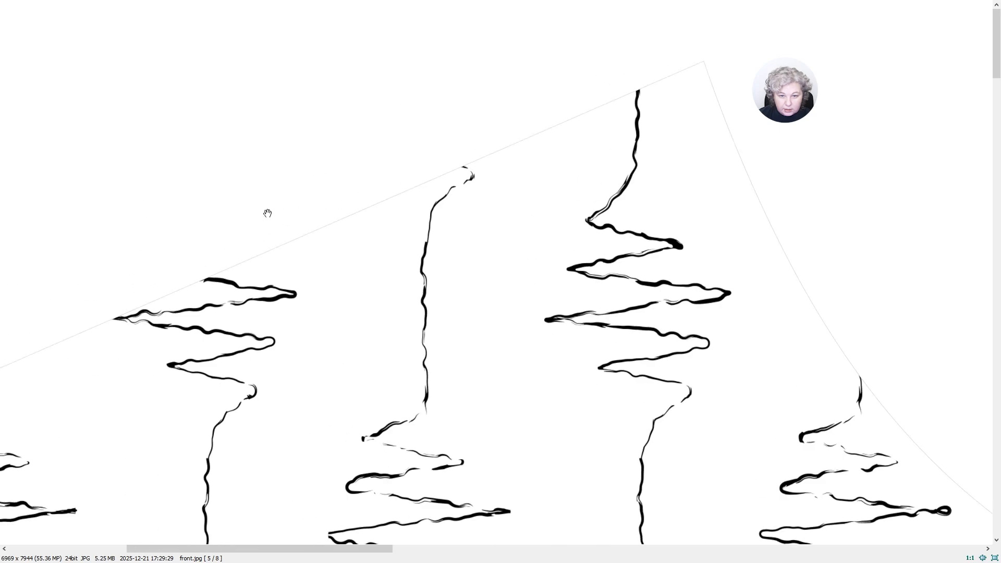
{"action": "left_click_drag", "start_coordinate": [353, 268], "coordinate": [739, 113]}
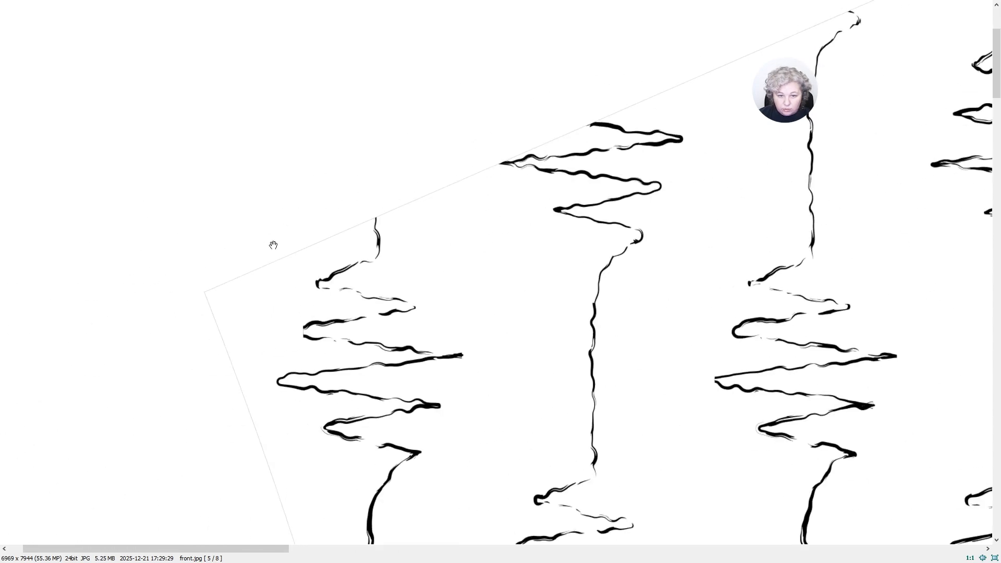
{"action": "left_click_drag", "start_coordinate": [274, 308], "coordinate": [297, 233]}
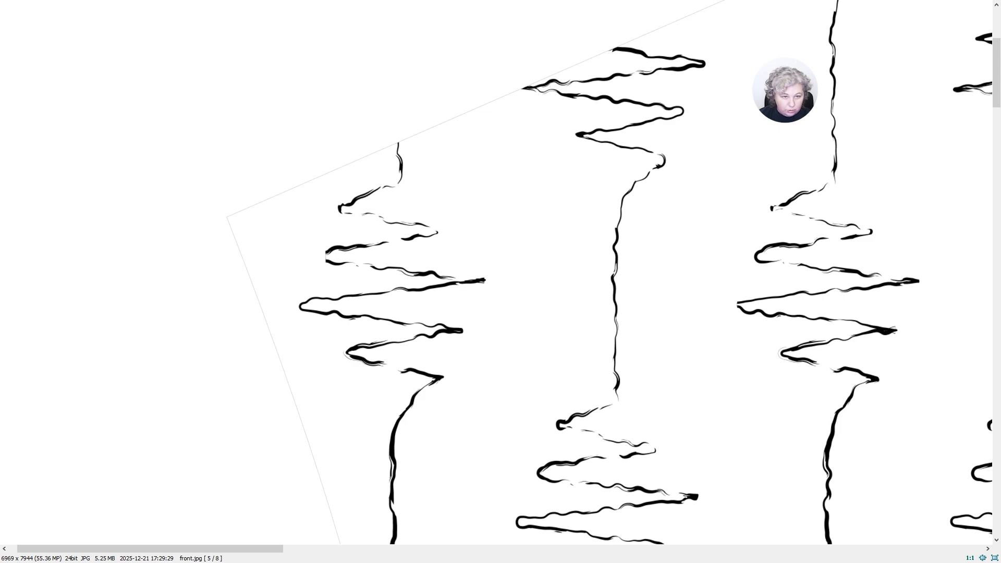
{"action": "left_click_drag", "start_coordinate": [547, 193], "coordinate": [270, 311]}
{"action": "left_click_drag", "start_coordinate": [663, 235], "coordinate": [153, 76]}
{"action": "left_click_drag", "start_coordinate": [396, 338], "coordinate": [395, 236]}
{"action": "key", "text": "Escape"}
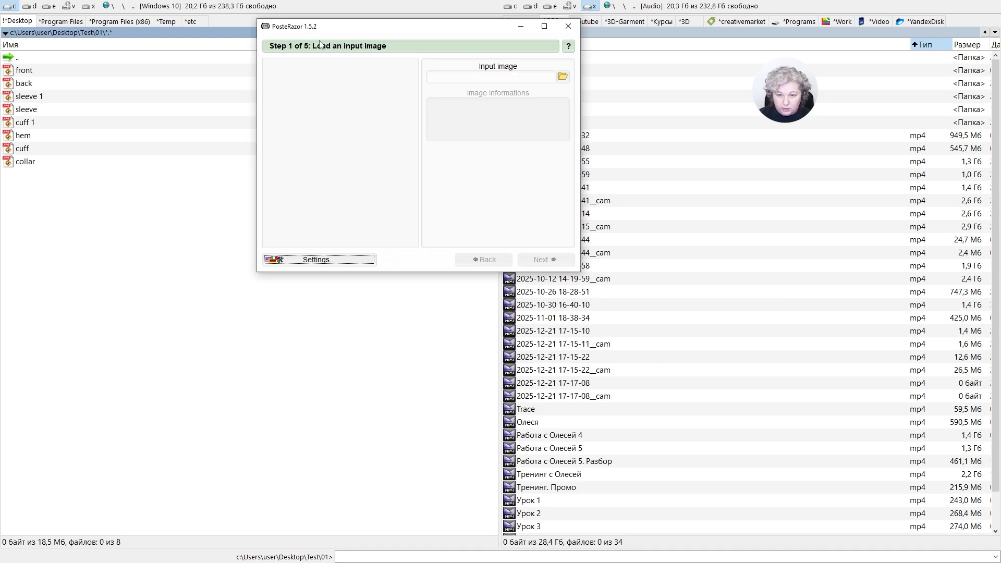
- Load front.jpg into PosteRazor and accept the custom 210 × 297 mm paper format with 10 mm borders
{"action": "left_click_drag", "start_coordinate": [24, 70], "coordinate": [486, 82]}
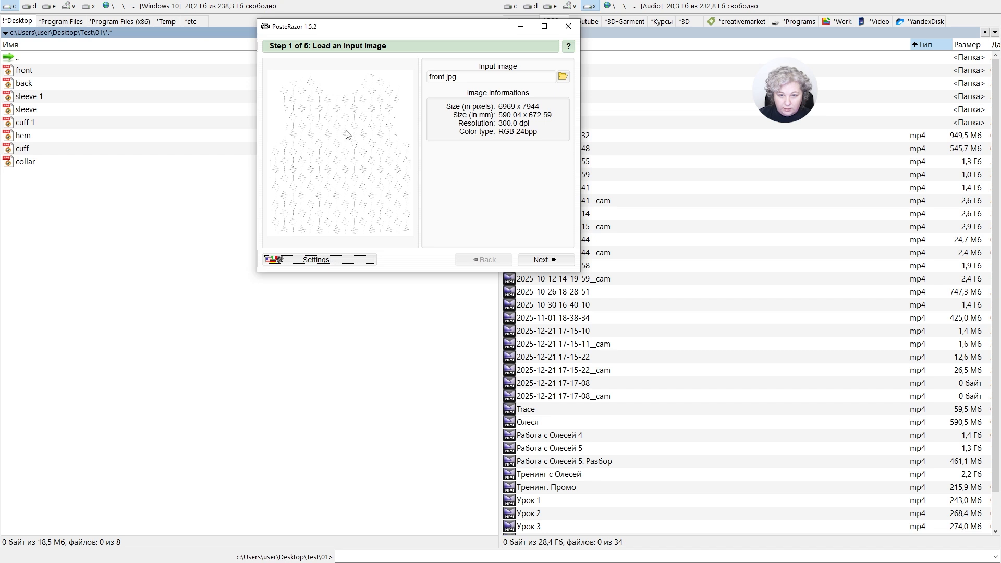
{"action": "left_click", "coordinate": [551, 259]}
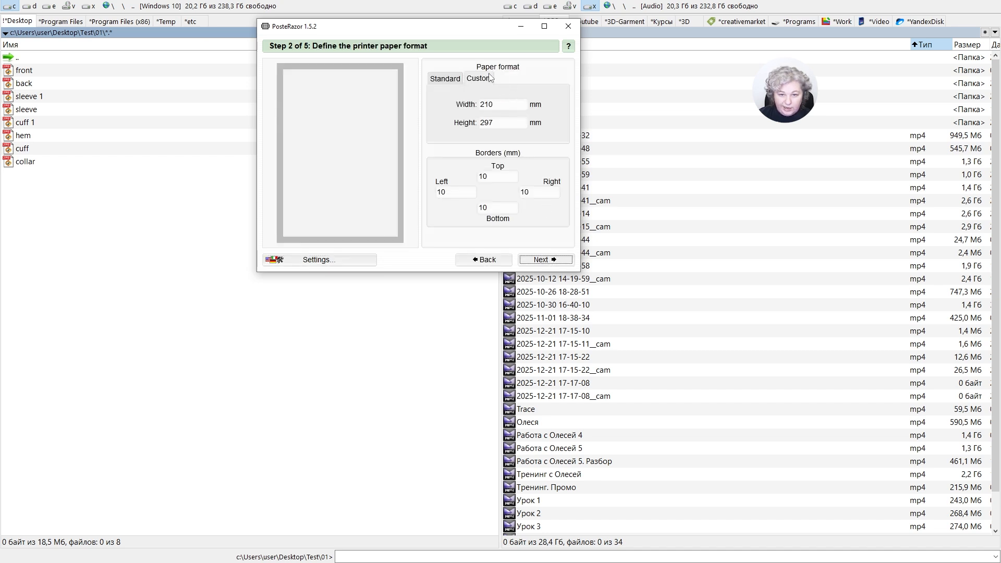
{"action": "left_click", "coordinate": [550, 261]}
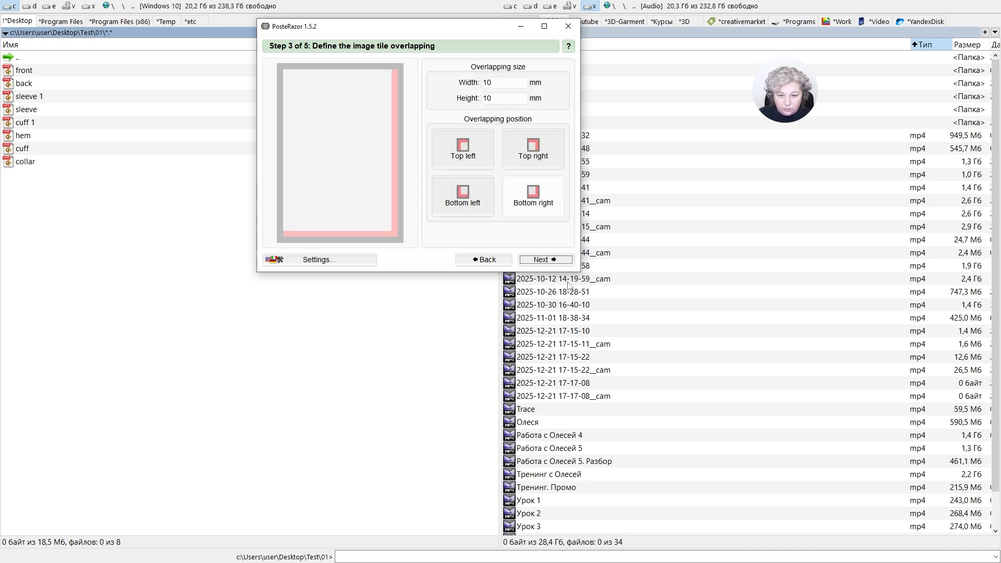
- Accept the 10 mm bottom-right overlap and 100 percent image size, and save the tiled poster as front PDF in the 01 folder
{"action": "left_click", "coordinate": [558, 261]}
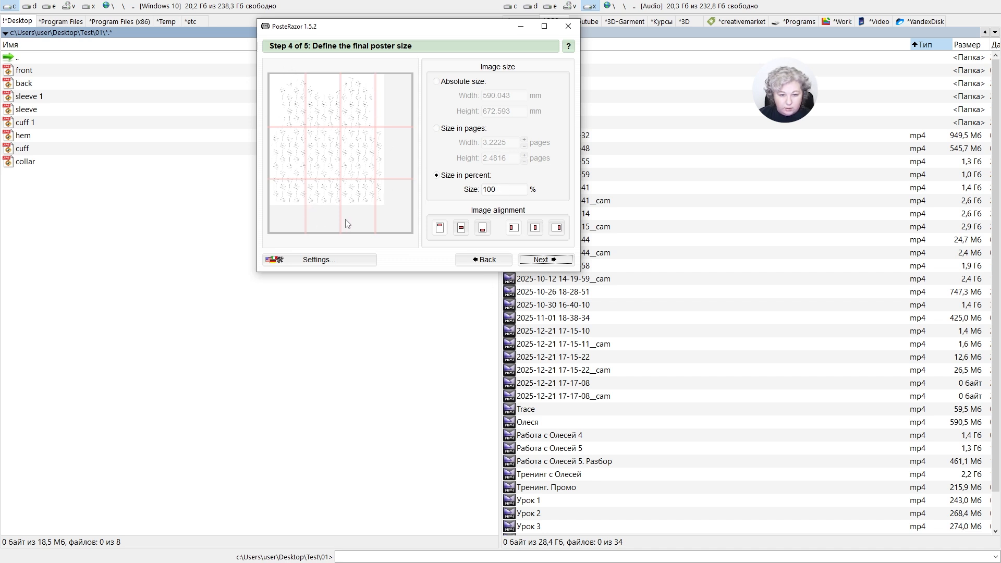
{"action": "left_click", "coordinate": [553, 262]}
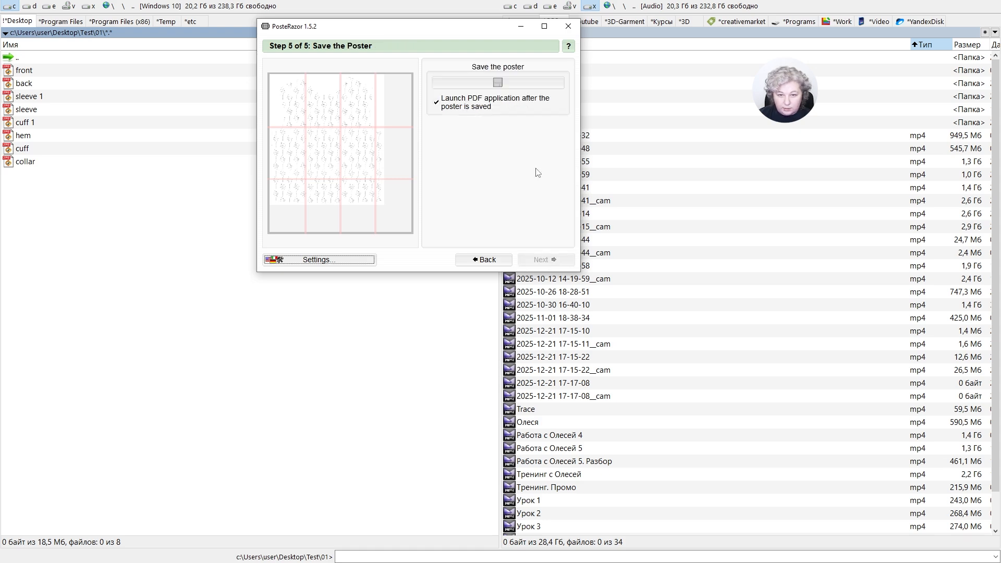
{"action": "left_click", "coordinate": [498, 82]}
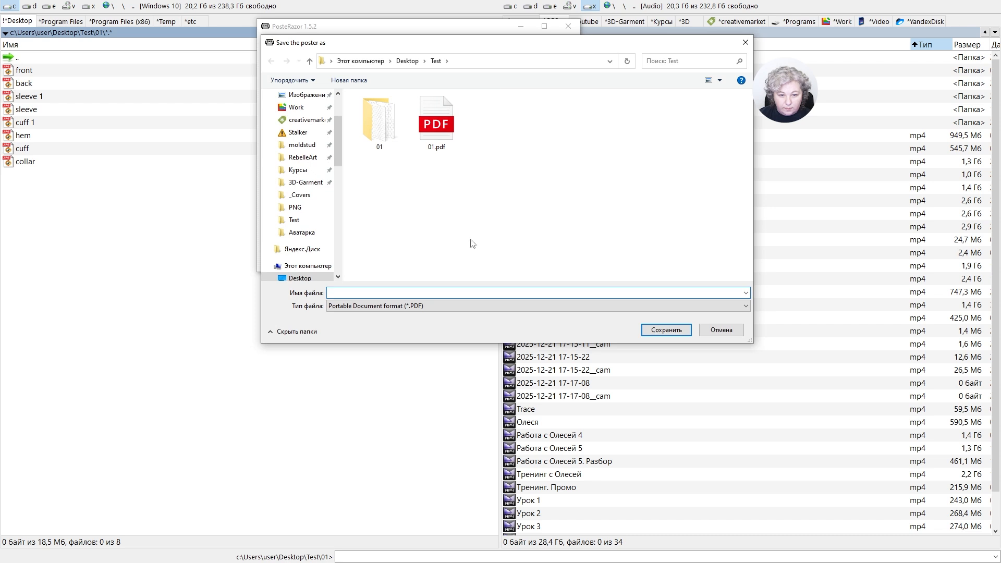
{"action": "double_click", "coordinate": [388, 121]}
{"action": "left_click", "coordinate": [386, 294]}
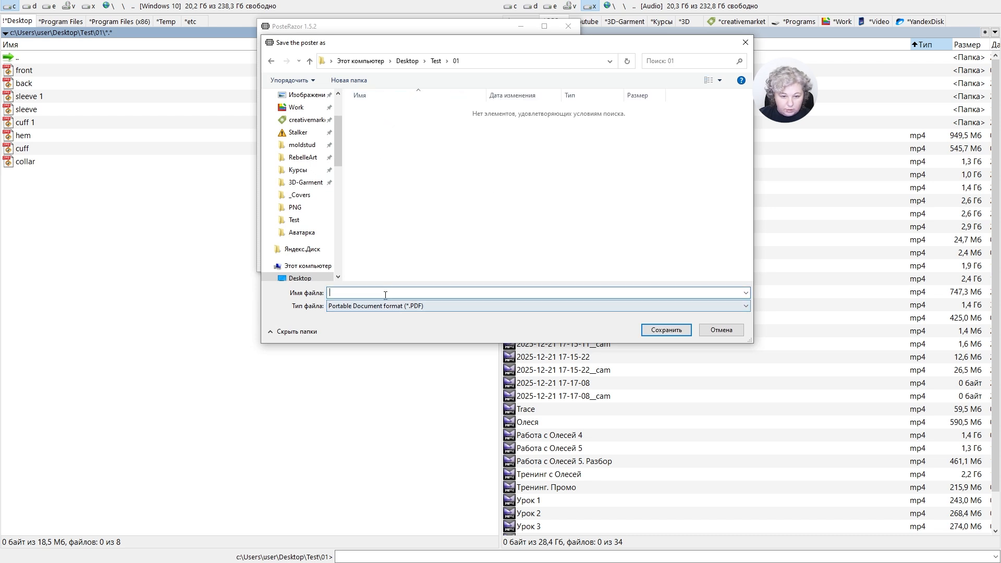
{"action": "type", "text": "fro"}
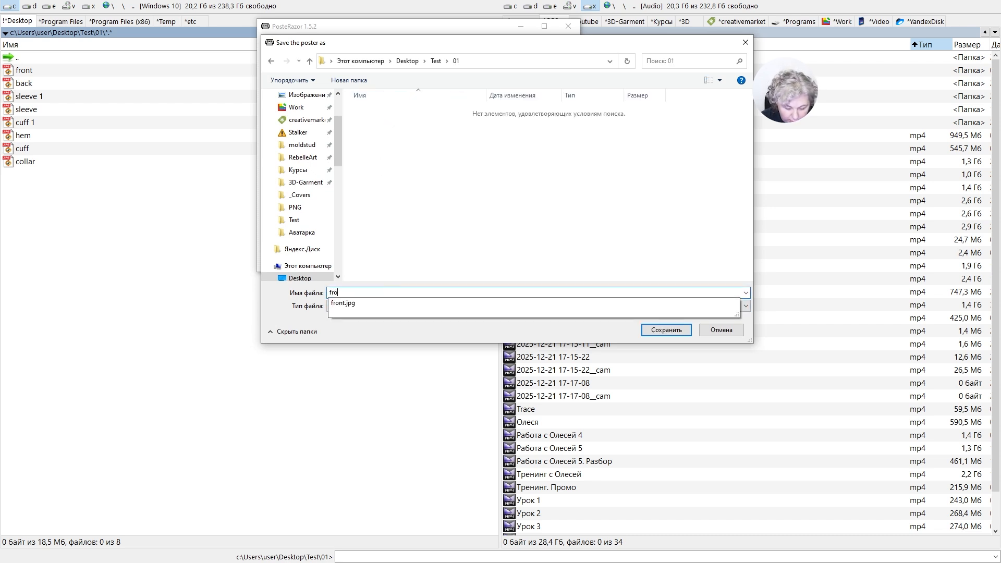
{"action": "type", "text": "nt"}
{"action": "key", "text": "Return"}
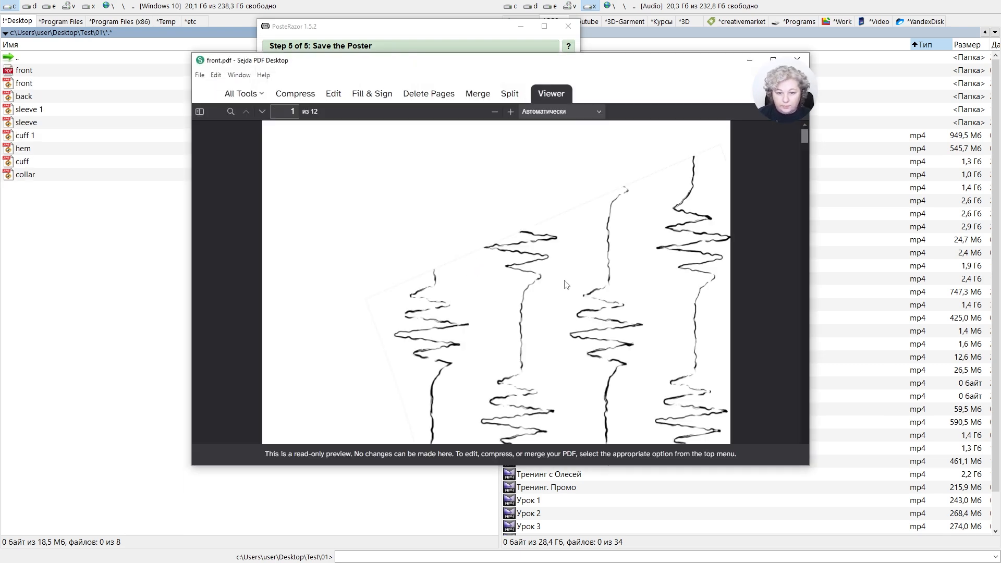
- Examine the first four pages of front.pdf in a maximized viewer, enlarging page 4 to 200% to inspect the pattern corner at its edge
{"action": "scroll", "coordinate": [663, 211], "scroll_direction": "down", "scroll_amount": 2}
{"action": "left_click", "coordinate": [773, 60]}
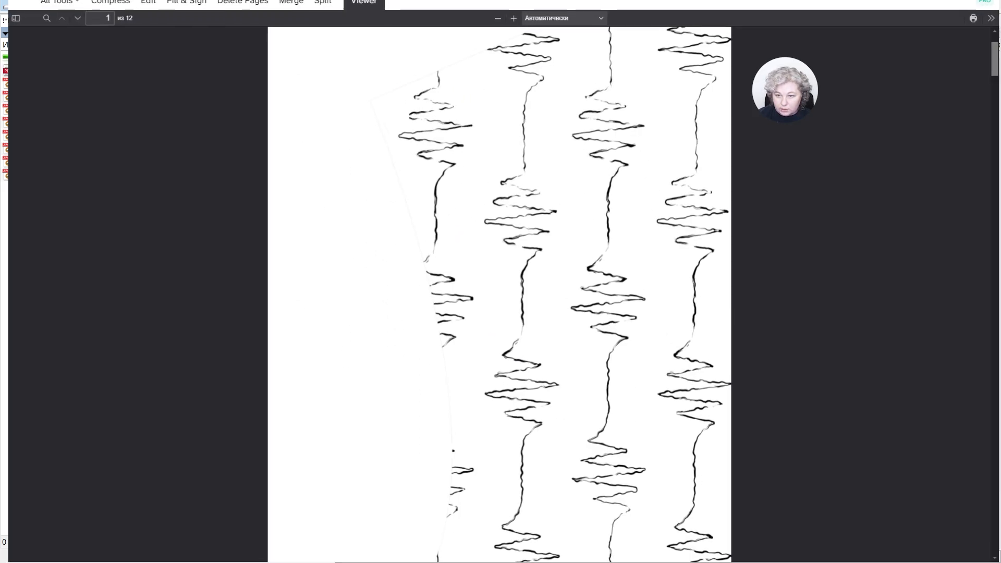
{"action": "scroll", "coordinate": [573, 137], "scroll_direction": "down", "scroll_amount": 8}
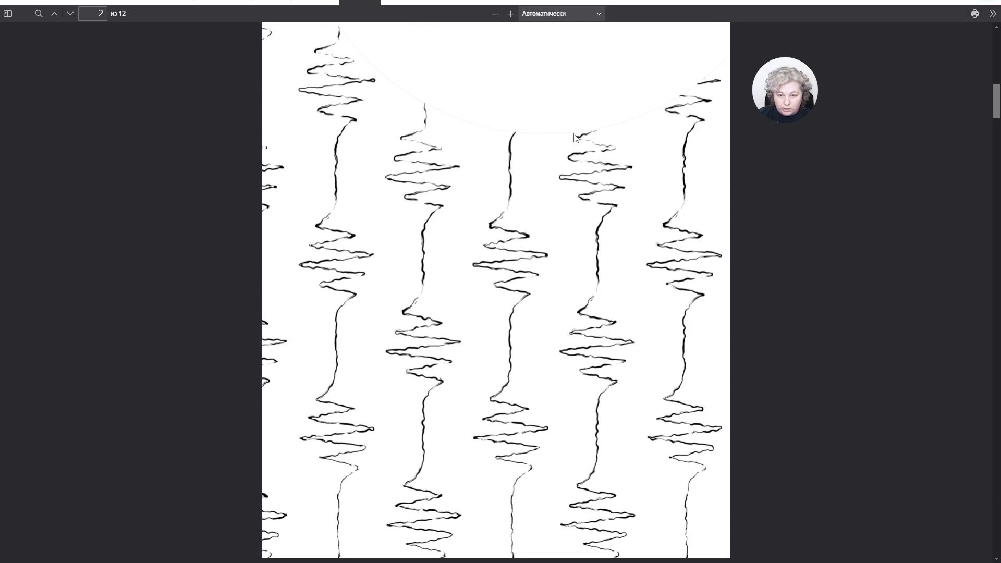
{"action": "scroll", "coordinate": [573, 138], "scroll_direction": "down", "scroll_amount": 12}
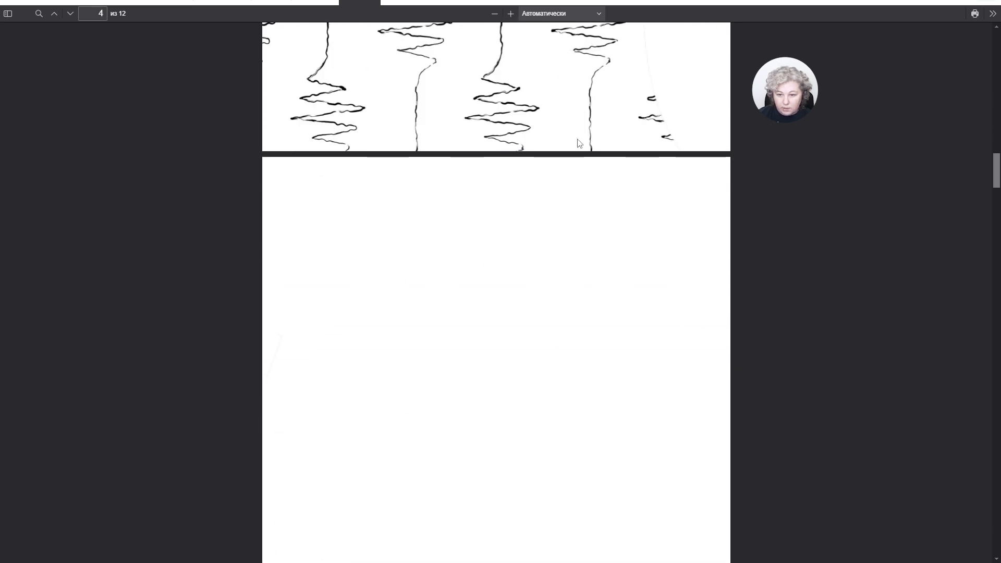
{"action": "scroll", "coordinate": [578, 141], "scroll_direction": "down", "scroll_amount": 6}
{"action": "scroll", "coordinate": [599, 176], "scroll_direction": "up", "scroll_amount": 5}
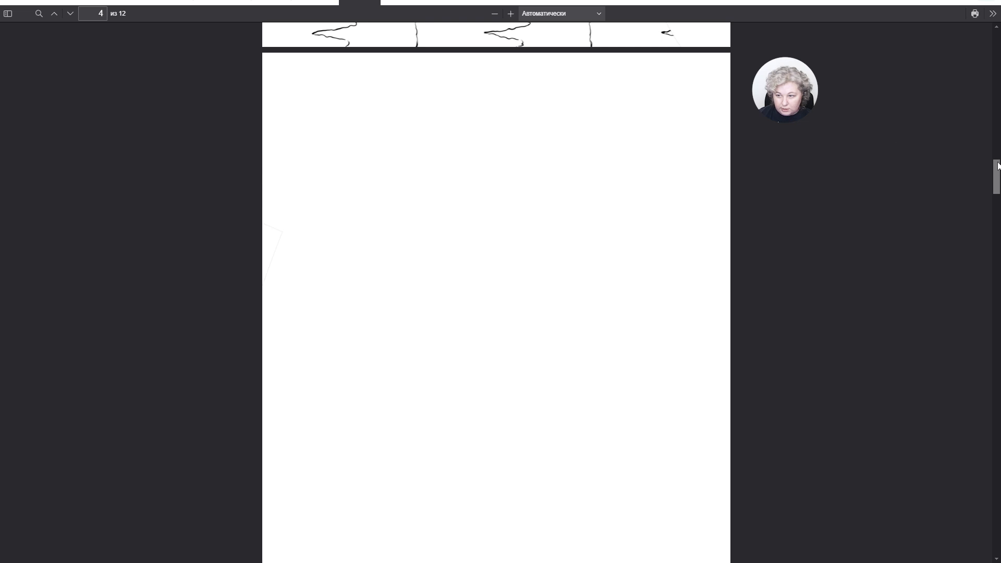
{"action": "left_click_drag", "start_coordinate": [998, 165], "coordinate": [998, 170]}
{"action": "scroll", "coordinate": [539, 121], "scroll_direction": "down", "scroll_amount": 3}
{"action": "scroll", "coordinate": [539, 121], "scroll_direction": "up", "scroll_amount": 6}
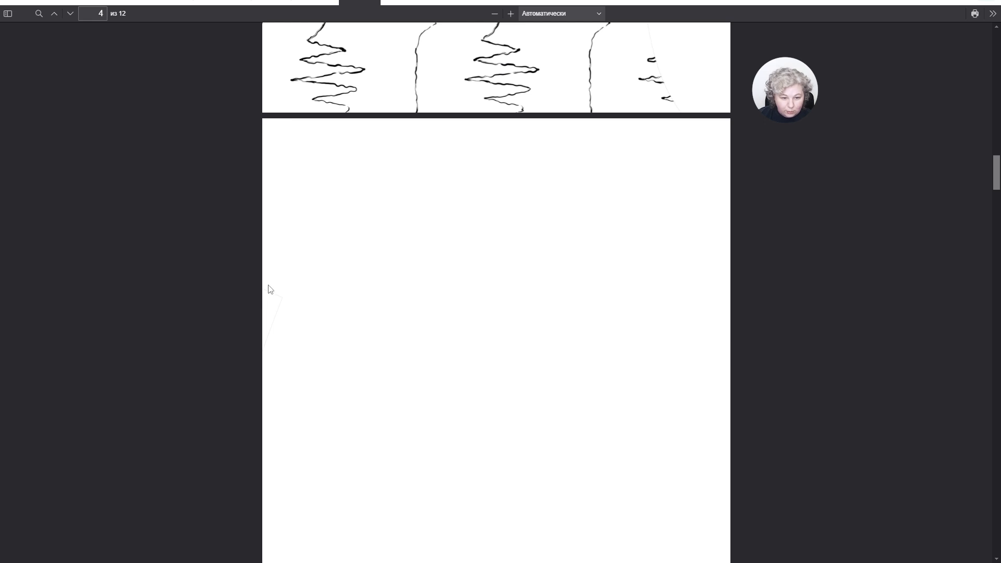
{"action": "key", "text": "ctrl+plus"}
{"action": "key", "text": "ctrl+plus"}
{"action": "key", "text": "ctrl+plus"}
{"action": "key", "text": "ctrl+plus"}
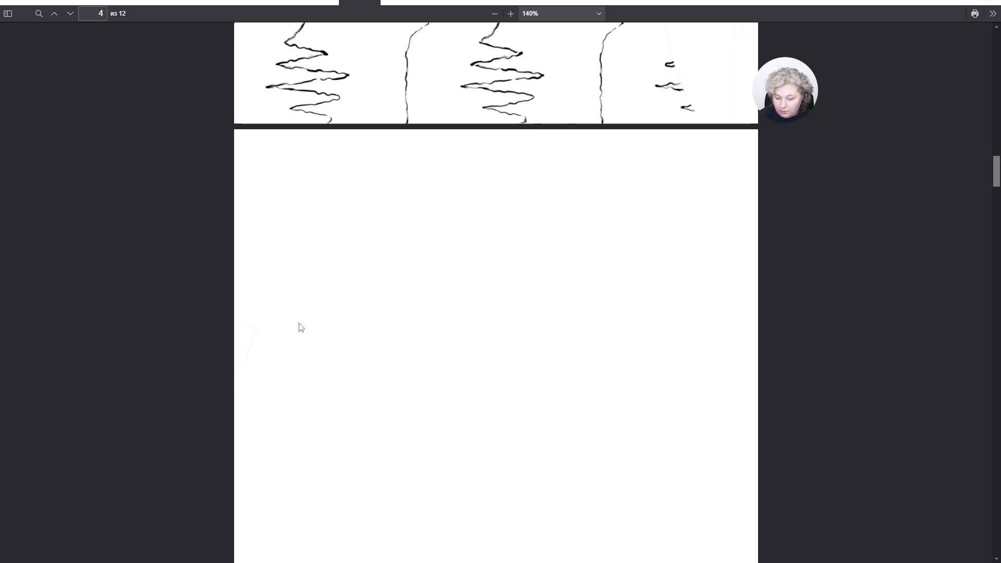
{"action": "scroll", "coordinate": [318, 310], "scroll_direction": "down", "scroll_amount": 5}
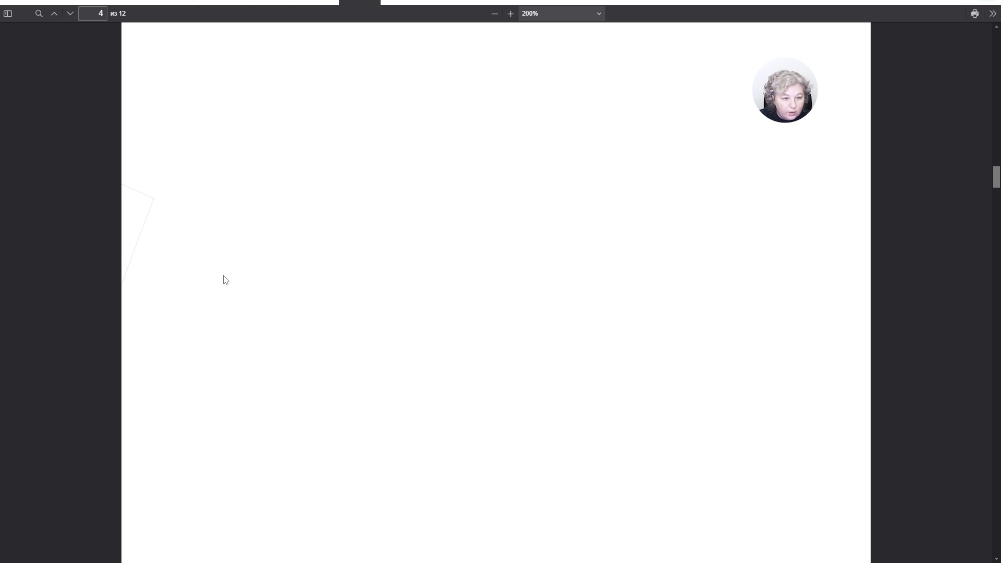
- Examine the outlines and print continuity across pages 1 to 8 of front.pdf at 200%, ending on the first page
{"action": "scroll", "coordinate": [574, 297], "scroll_direction": "up", "scroll_amount": 15}
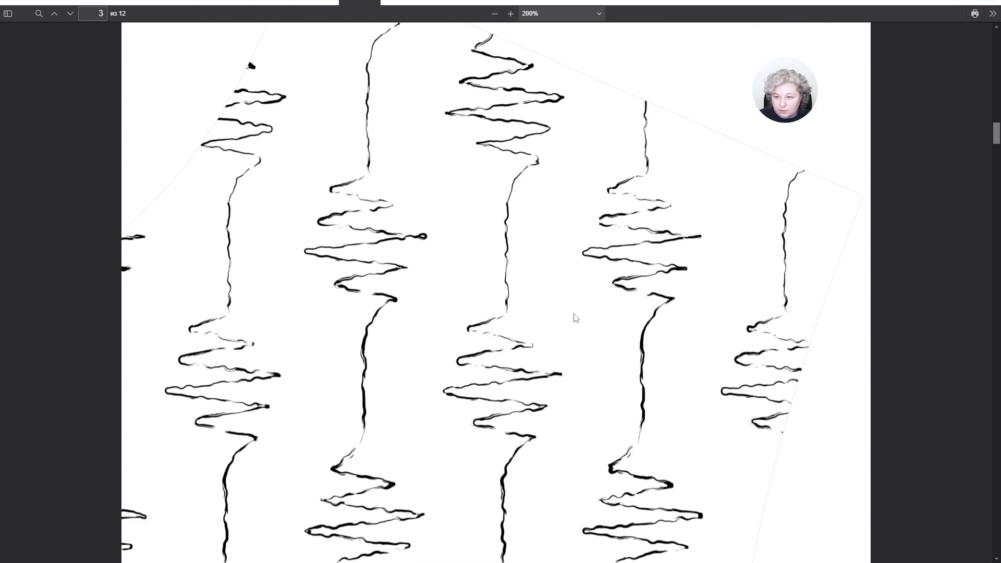
{"action": "scroll", "coordinate": [576, 318], "scroll_direction": "up", "scroll_amount": 15}
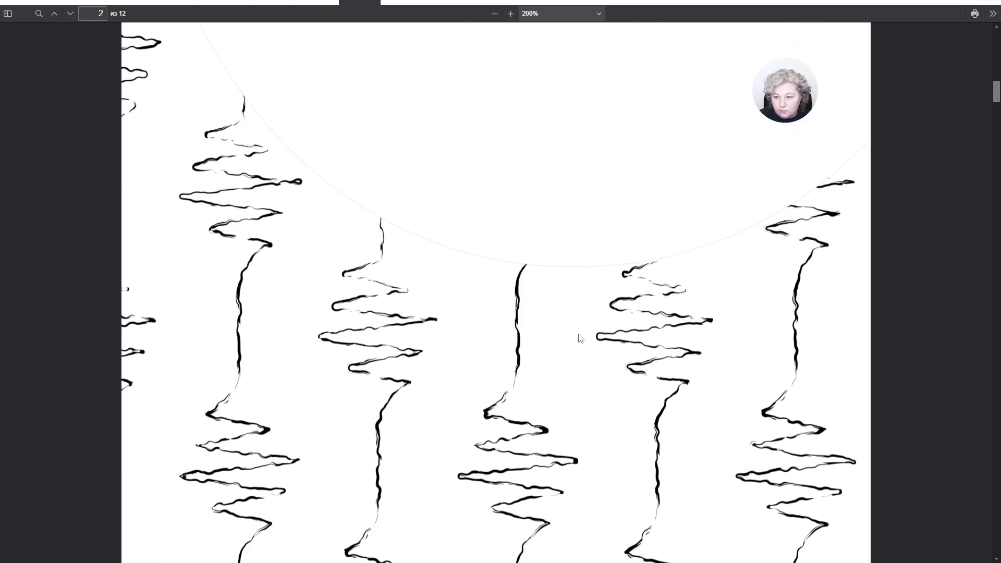
{"action": "scroll", "coordinate": [580, 339], "scroll_direction": "up", "scroll_amount": 3}
{"action": "scroll", "coordinate": [579, 339], "scroll_direction": "down", "scroll_amount": 10}
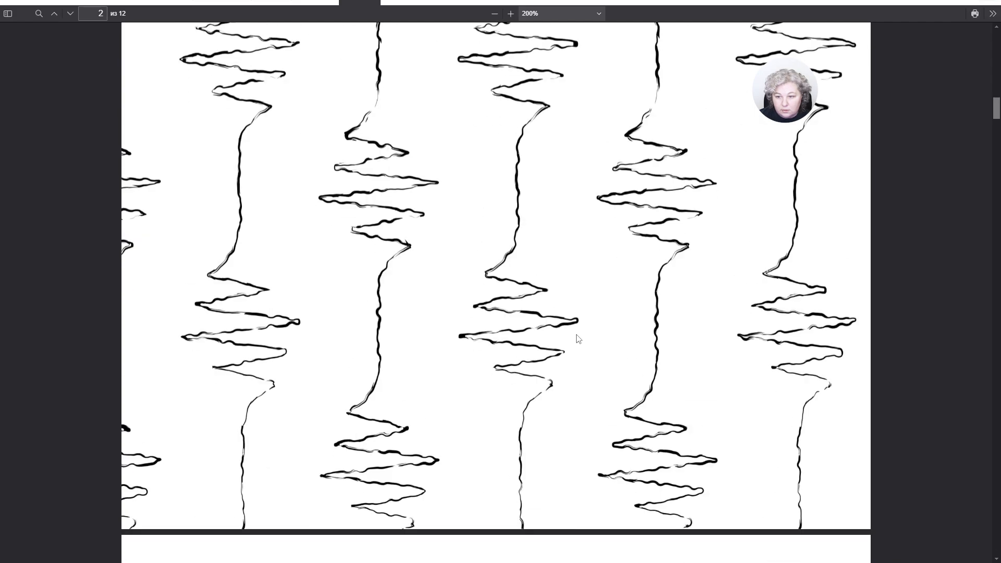
{"action": "scroll", "coordinate": [579, 339], "scroll_direction": "down", "scroll_amount": 20}
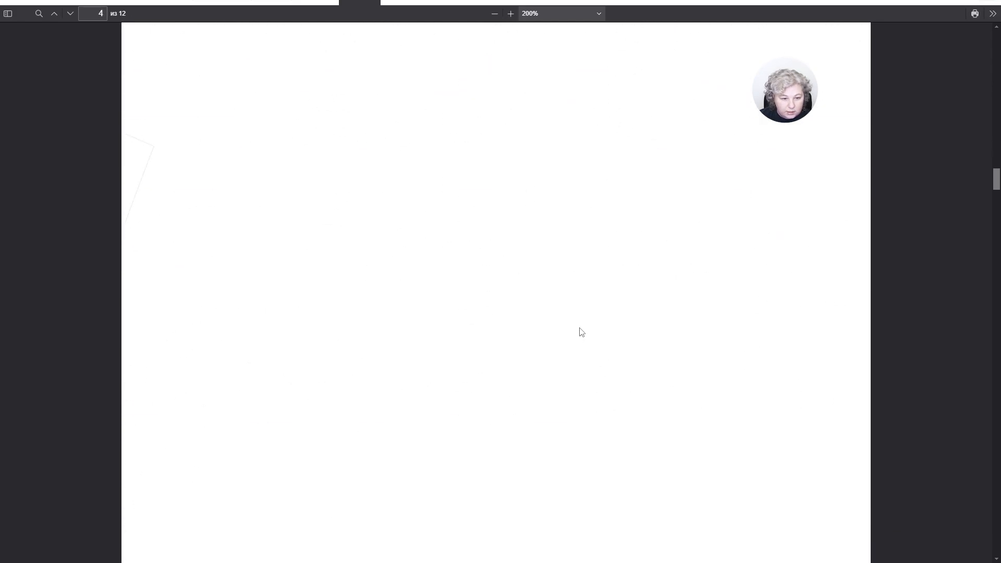
{"action": "scroll", "coordinate": [582, 333], "scroll_direction": "down", "scroll_amount": 20}
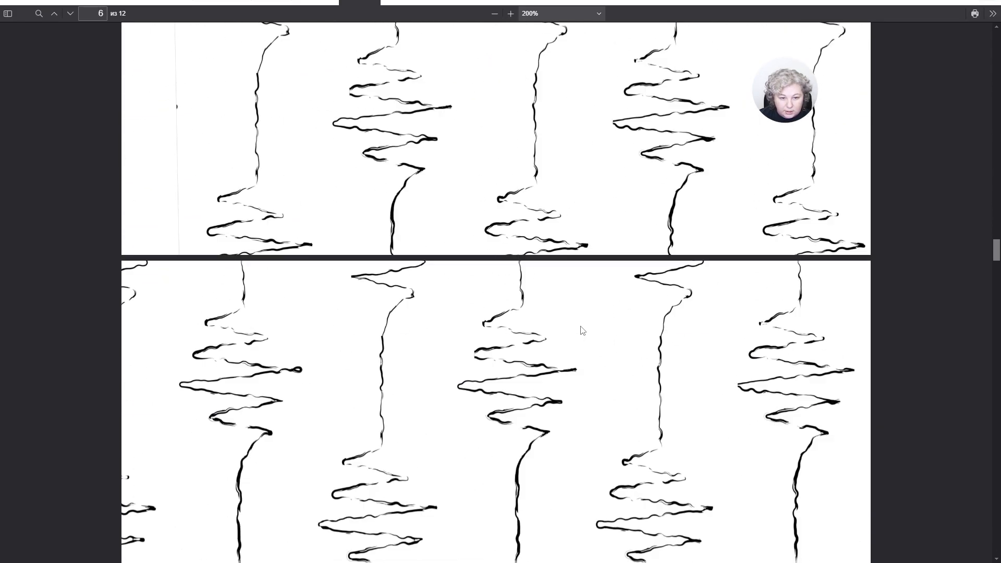
{"action": "scroll", "coordinate": [583, 330], "scroll_direction": "down", "scroll_amount": 10}
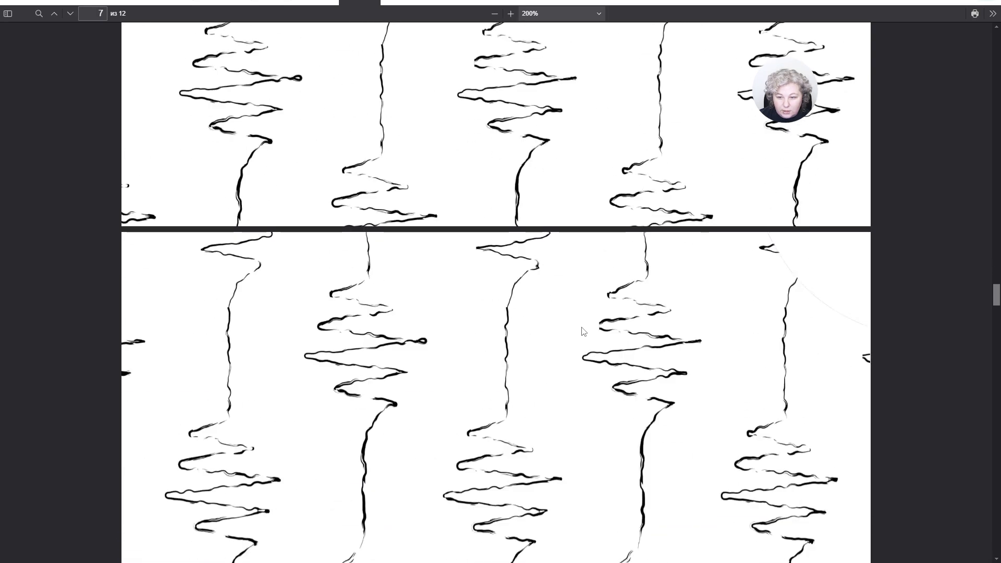
{"action": "scroll", "coordinate": [583, 331], "scroll_direction": "down", "scroll_amount": 10}
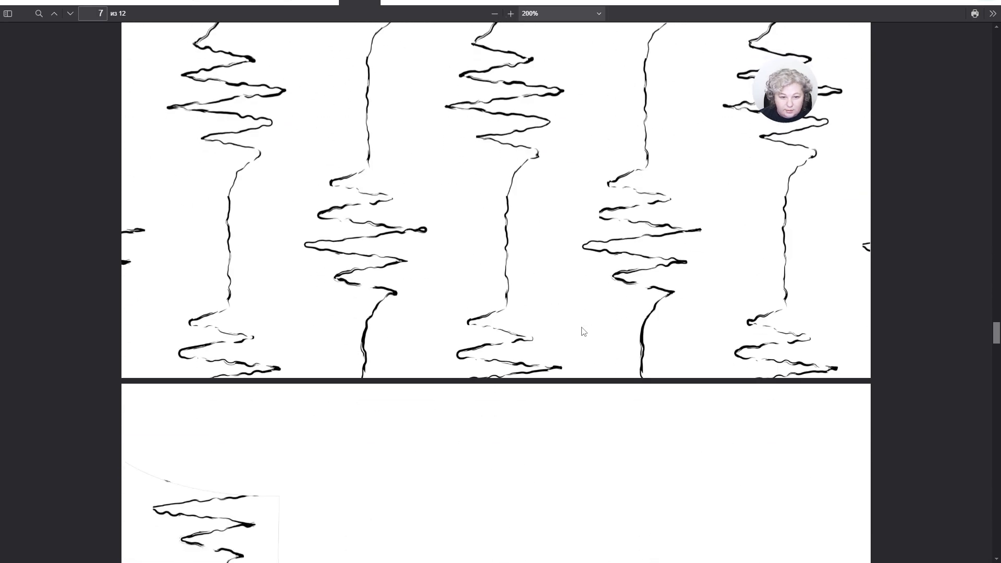
{"action": "scroll", "coordinate": [582, 331], "scroll_direction": "down", "scroll_amount": 7}
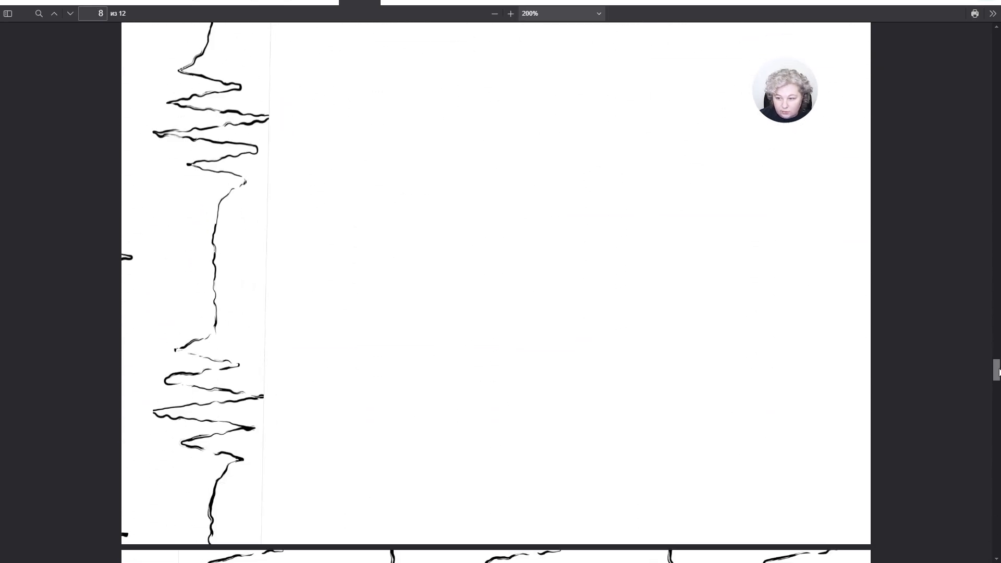
{"action": "left_click_drag", "start_coordinate": [999, 369], "coordinate": [996, 38]}
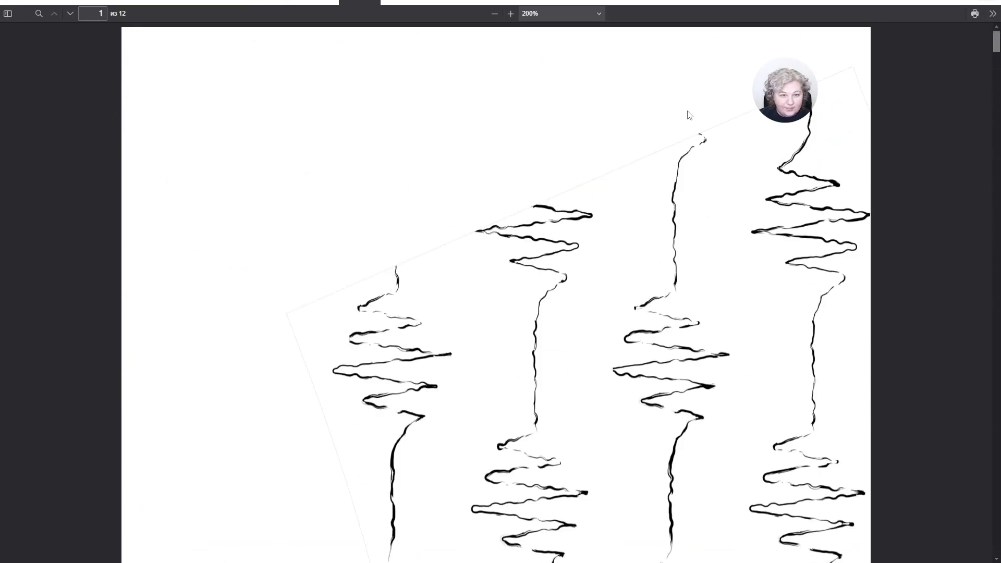
- Close the PDF preview and PosteRazor, and switch back to the sweatshirt project in Style3D
{"action": "key", "text": "alt+F4"}
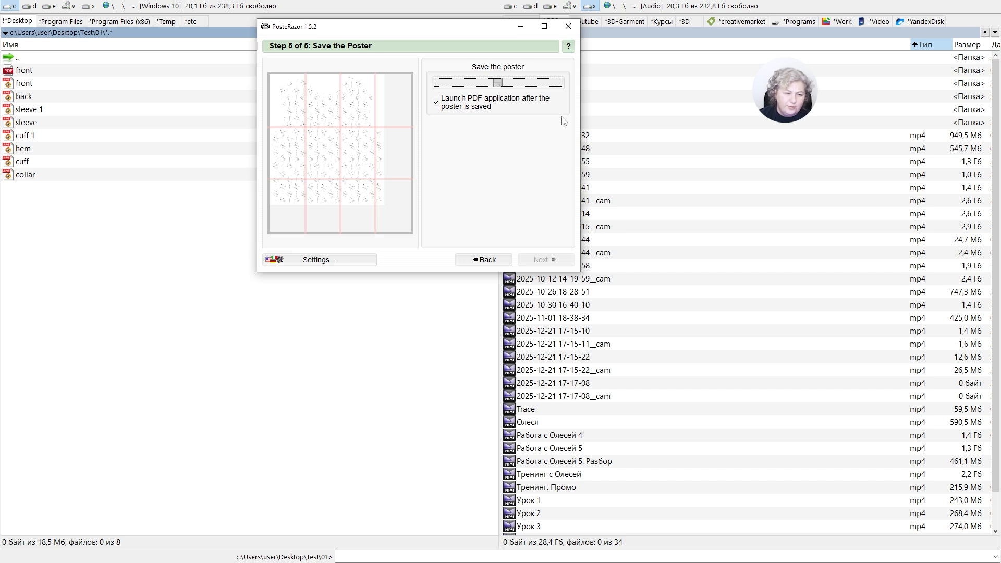
{"action": "left_click", "coordinate": [569, 27]}
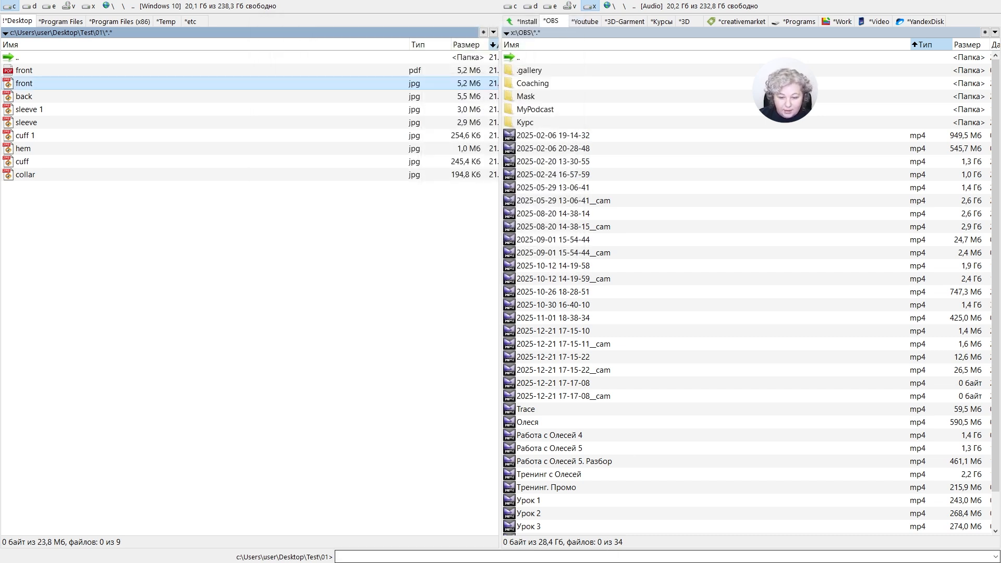
{"action": "key", "text": "alt+Tab"}
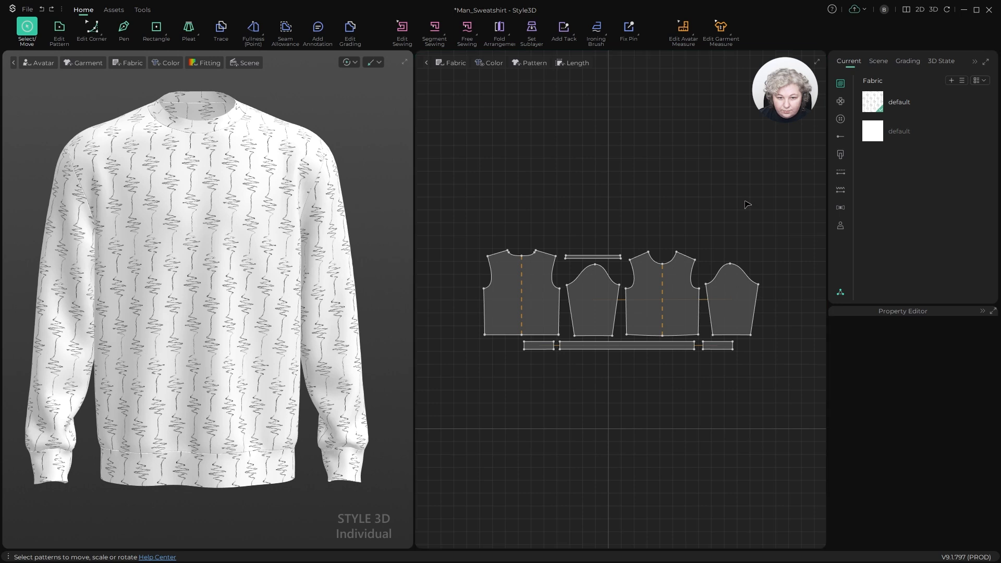
{"action": "scroll", "coordinate": [637, 170], "scroll_direction": "down", "scroll_amount": 1}
{"action": "scroll", "coordinate": [634, 175], "scroll_direction": "up", "scroll_amount": 2}
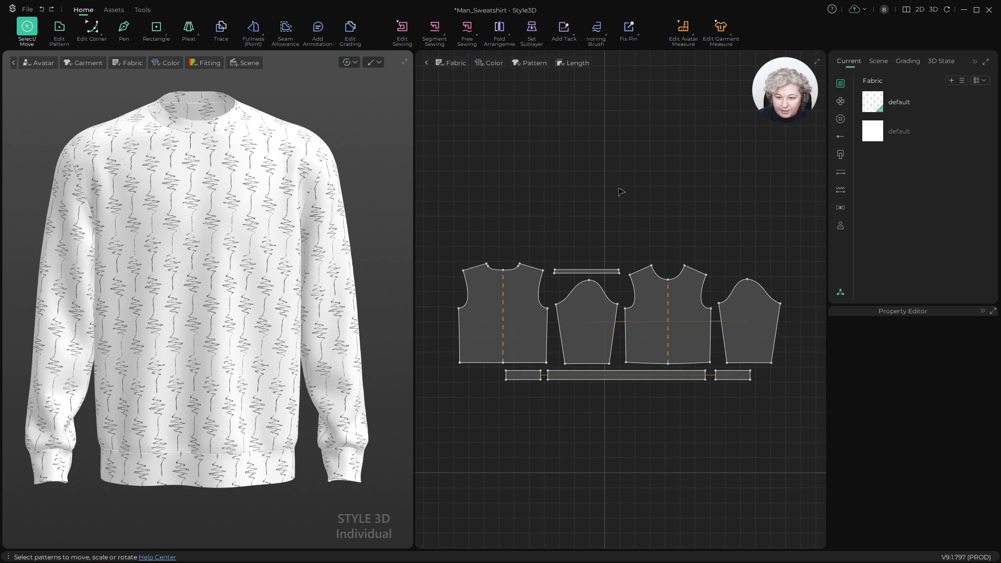
{"action": "scroll", "coordinate": [633, 204], "scroll_direction": "down", "scroll_amount": 1}
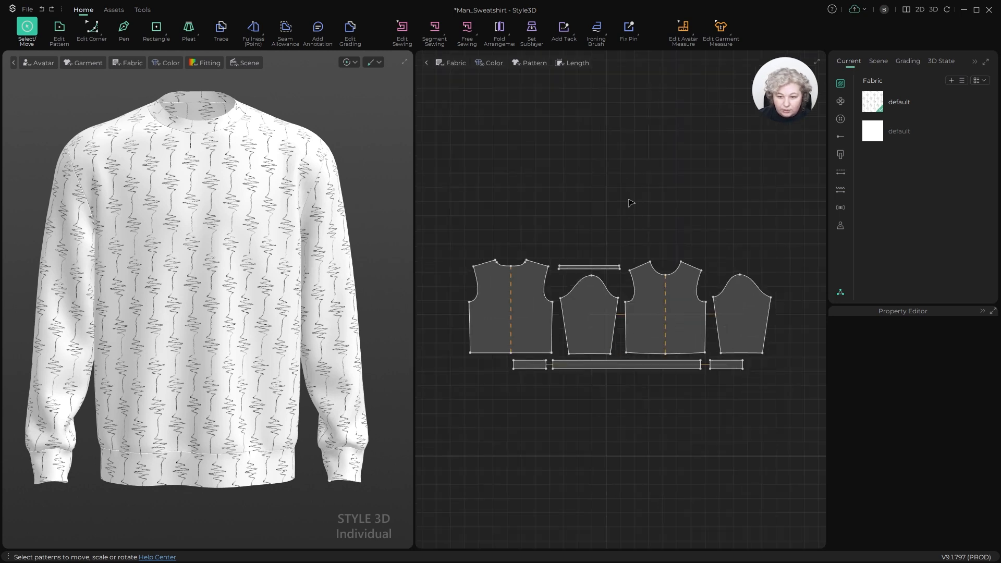
{"action": "mouse_move", "coordinate": [628, 205]}
{"action": "left_mouse_down"}
{"action": "mouse_move", "coordinate": [628, 174]}
{"action": "mouse_move", "coordinate": [627, 185]}
{"action": "left_mouse_up"}
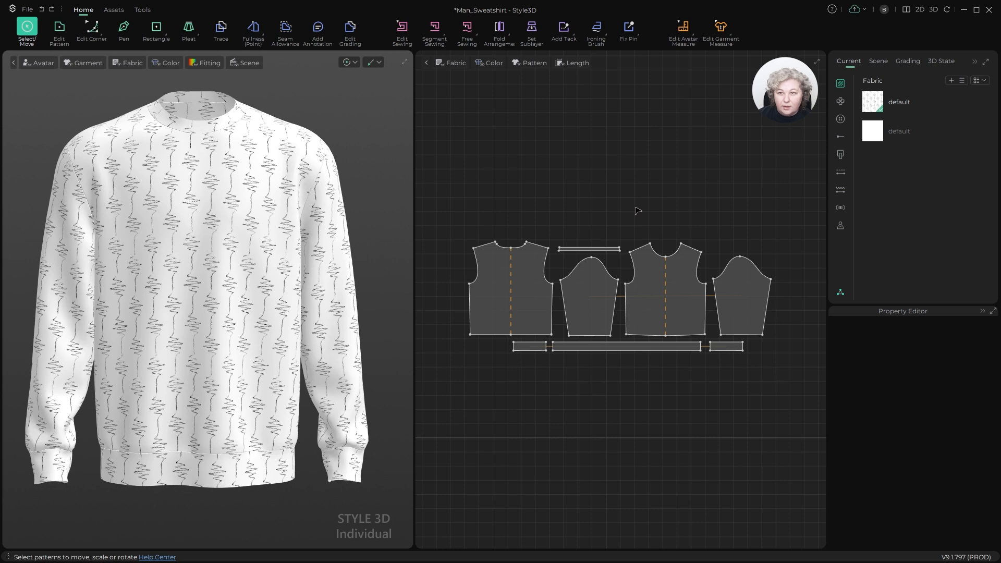
{"action": "scroll", "coordinate": [637, 218], "scroll_direction": "up", "scroll_amount": 1}
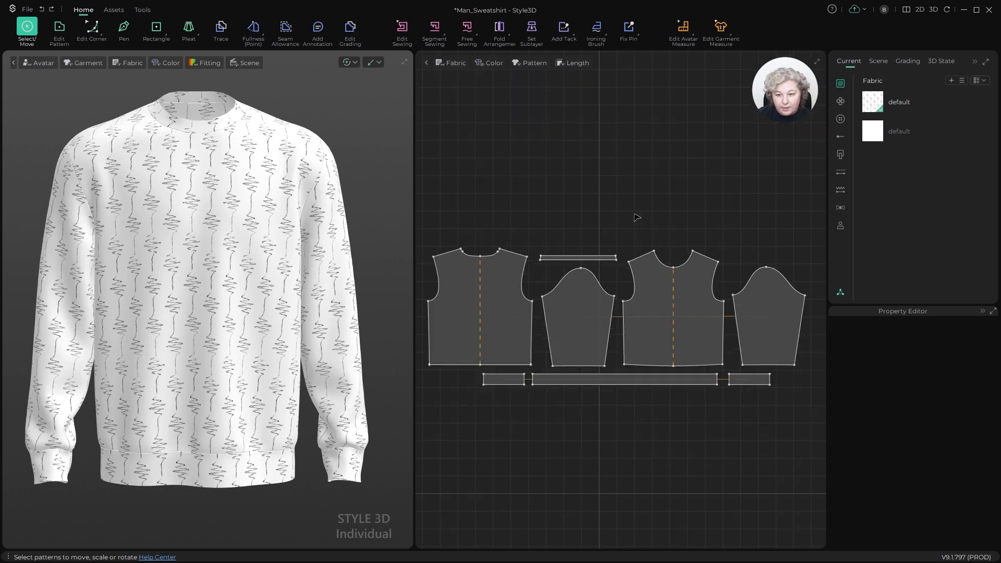
{"action": "scroll", "coordinate": [636, 217], "scroll_direction": "down", "scroll_amount": 1}
{"action": "scroll", "coordinate": [637, 218], "scroll_direction": "up", "scroll_amount": 1}
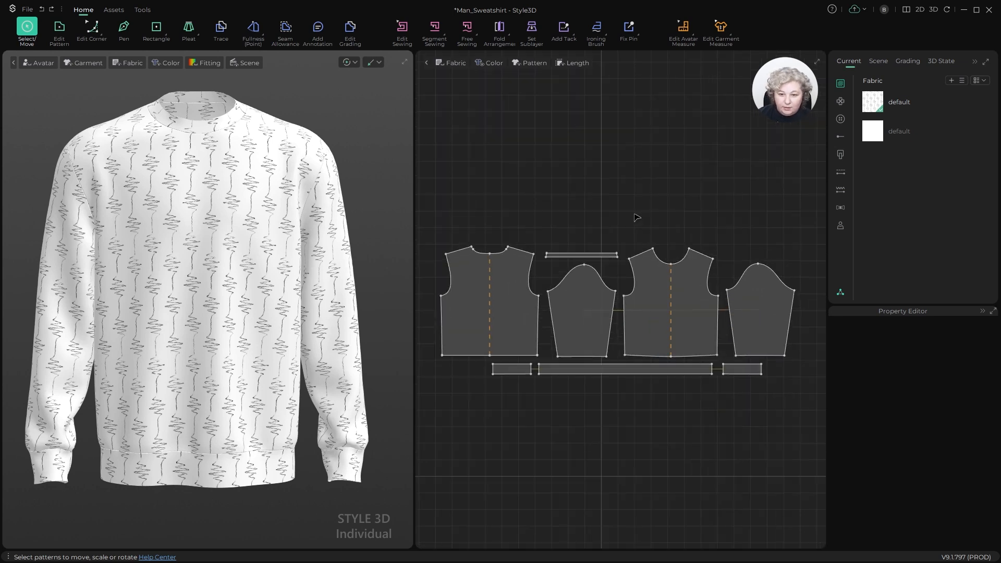